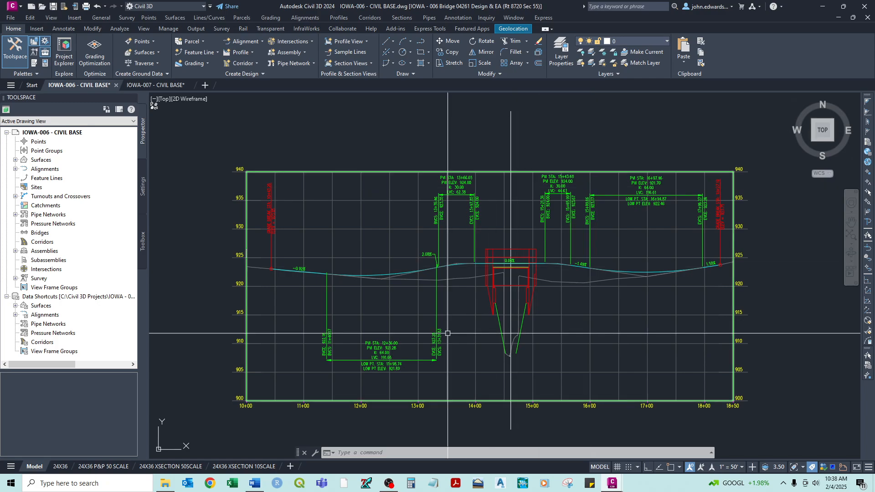
Examine the proposed road profile, its vertical curves and the bridge section in the profile view, and compare them with the plan
left_click(436, 276)
key("Escape")
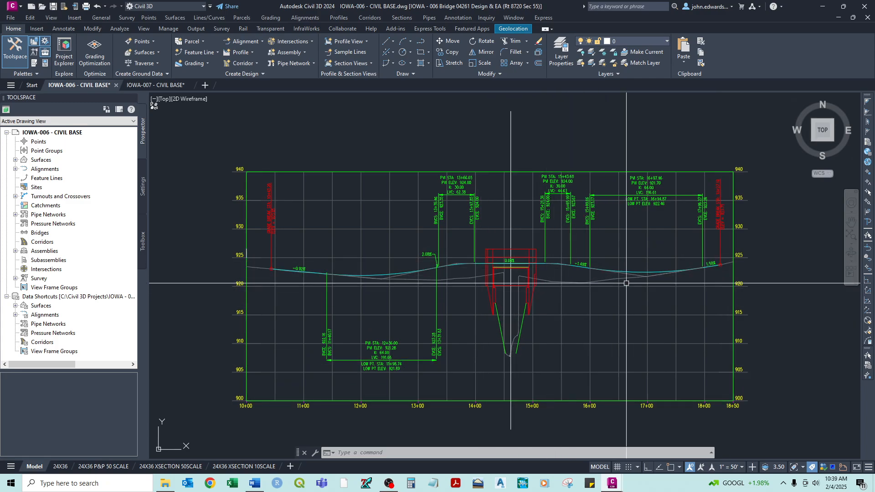
scroll(627, 279, "up", 2)
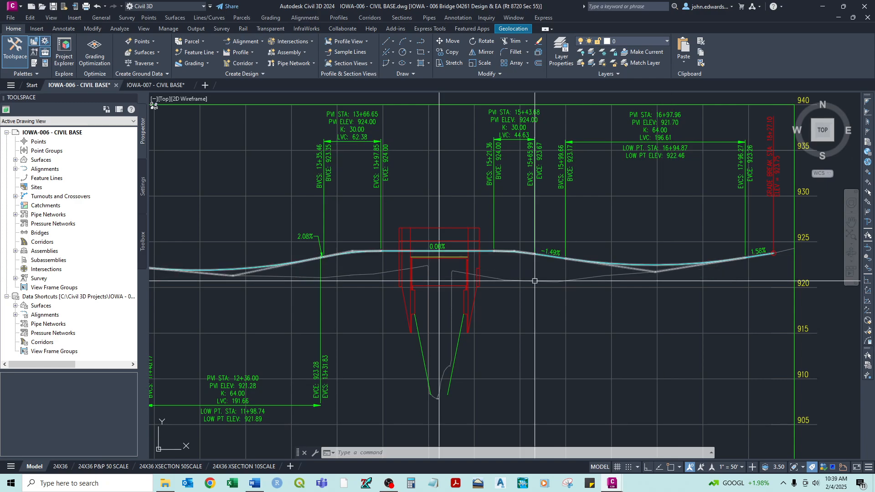
middle_click_drag(402, 238, 509, 222)
scroll(476, 238, "down", 3)
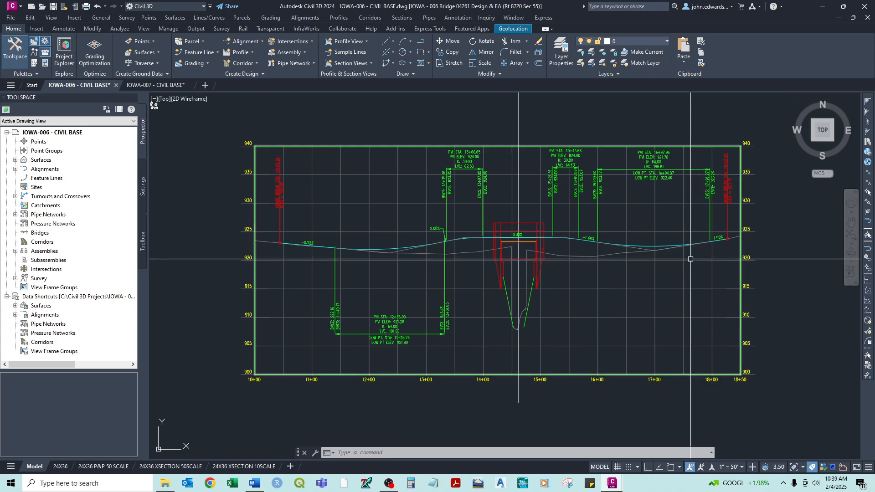
mouse_move(690, 259)
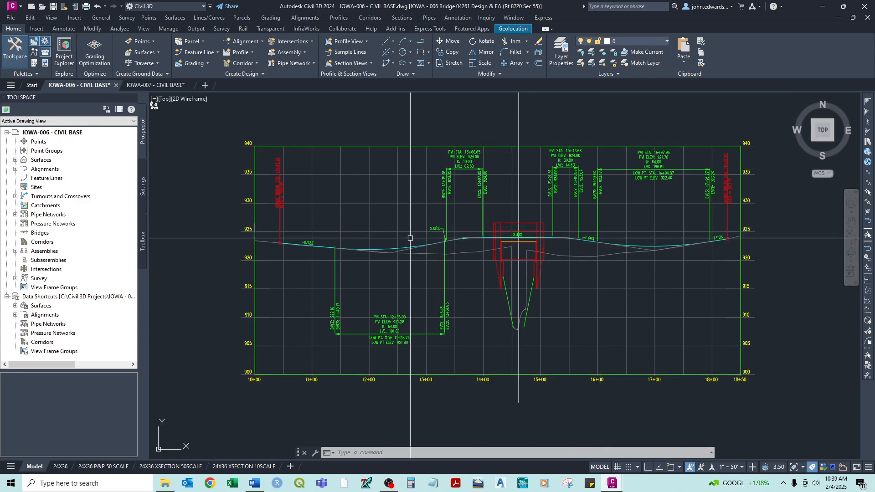
mouse_move(347, 239)
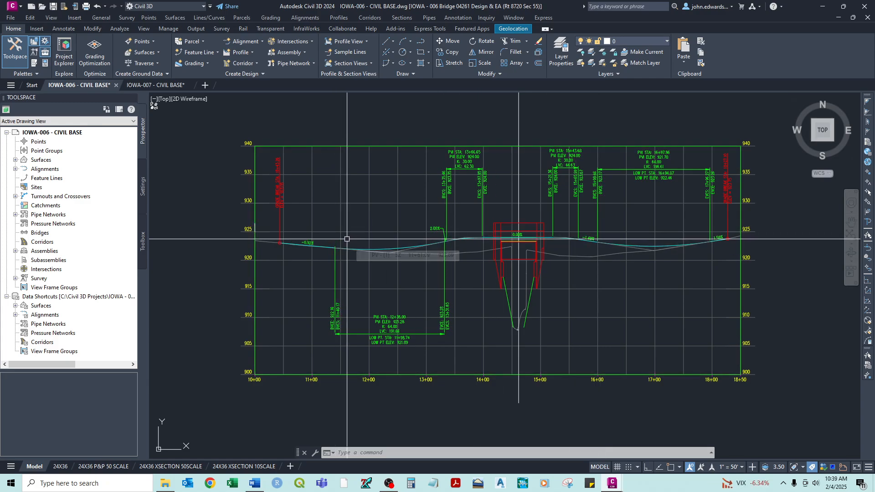
scroll(387, 237, "down", 10)
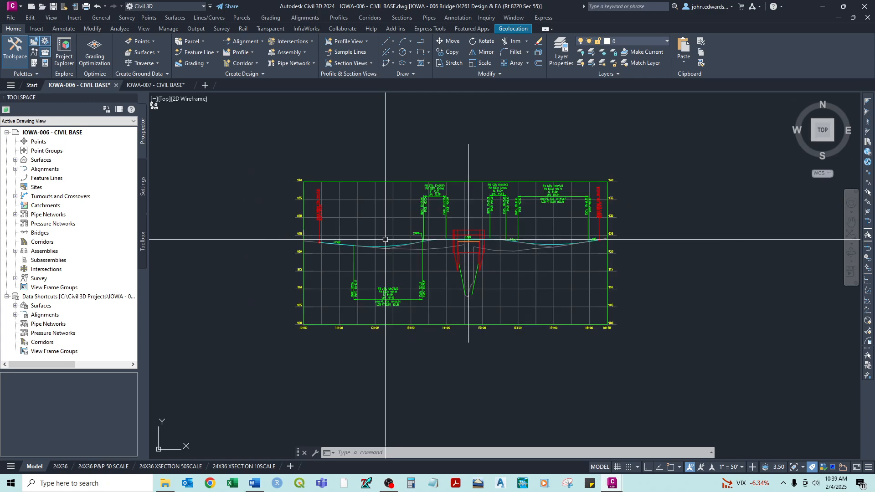
scroll(292, 210, "up", 10)
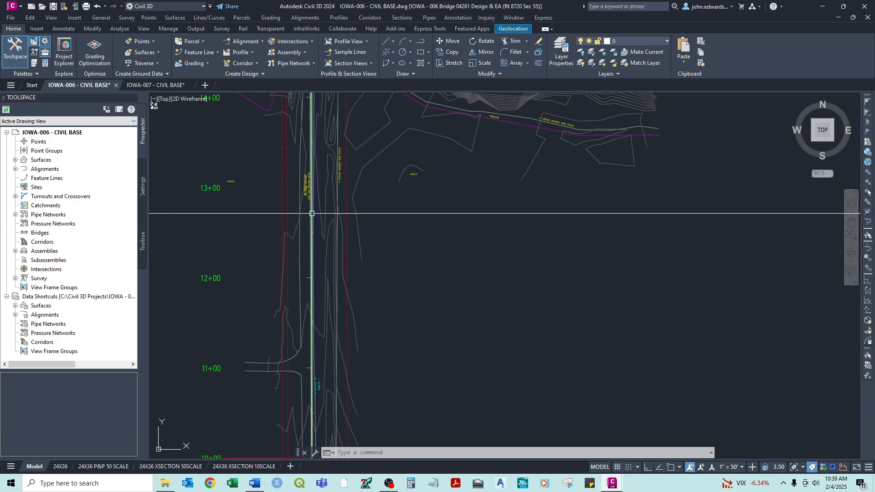
scroll(312, 213, "down", 6)
scroll(715, 229, "up", 6)
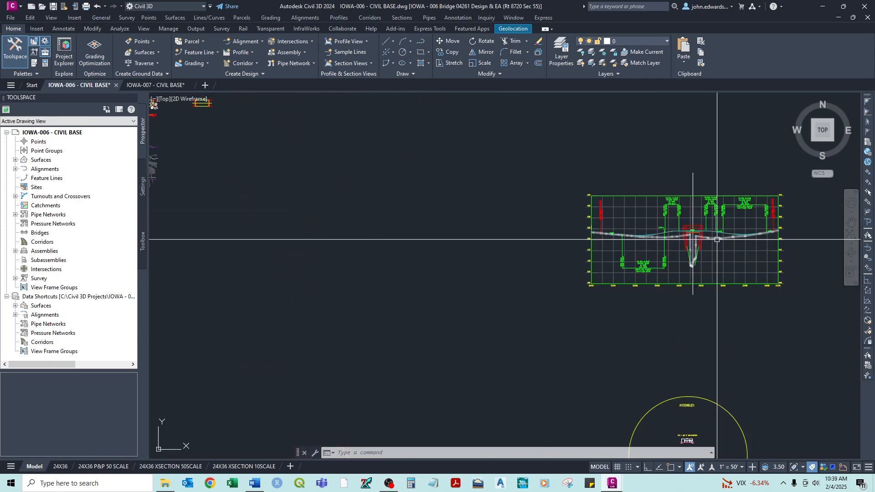
middle_click_drag(715, 229, 645, 232)
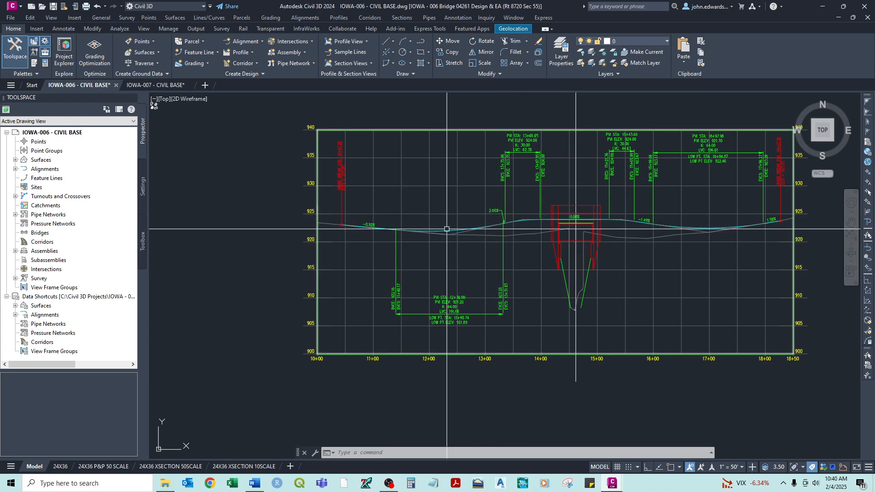
Examine the road alignment and bridge crossing in plan from station 10+00 to 18+50 alongside the profile view
scroll(439, 264, "down", 3)
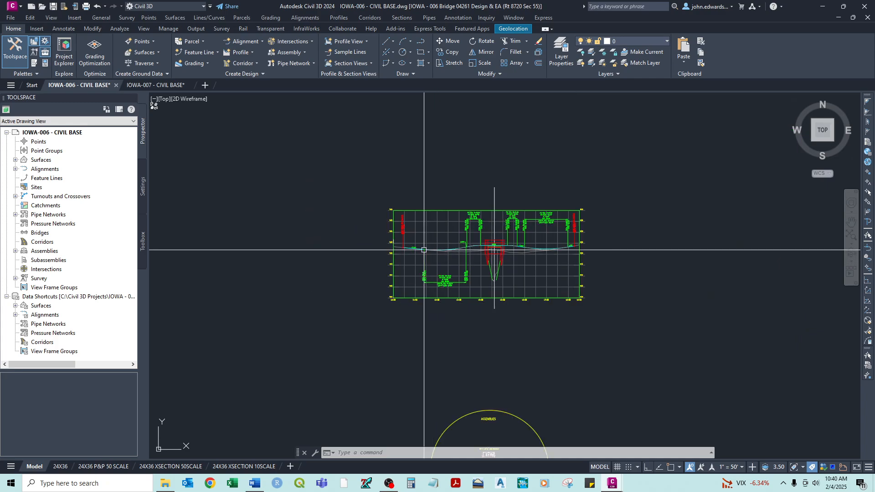
middle_click_drag(442, 291, 391, 210)
scroll(391, 210, "down", 2)
scroll(391, 208, "up", 5)
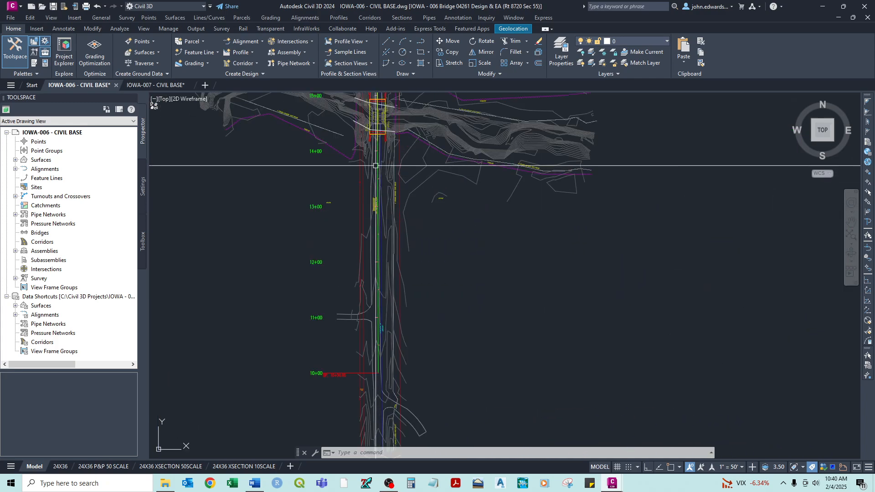
middle_click_drag(388, 155, 409, 207)
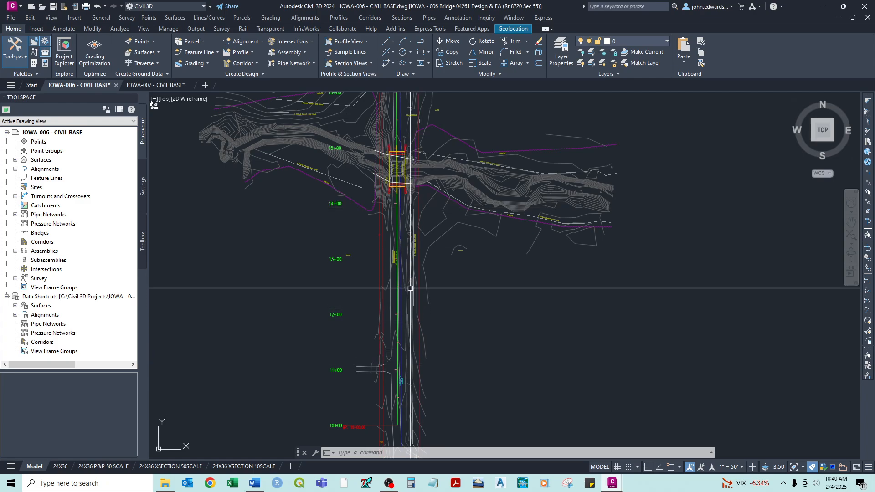
scroll(415, 180, "down", 4)
middle_click_drag(595, 230, 364, 229)
middle_click_drag(723, 289, 658, 289)
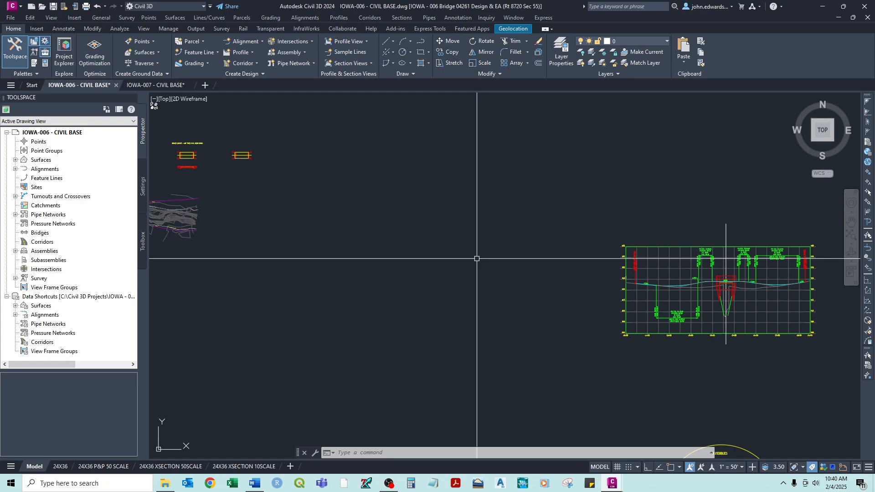
middle_click_drag(440, 256, 651, 255)
scroll(271, 253, "up", 4)
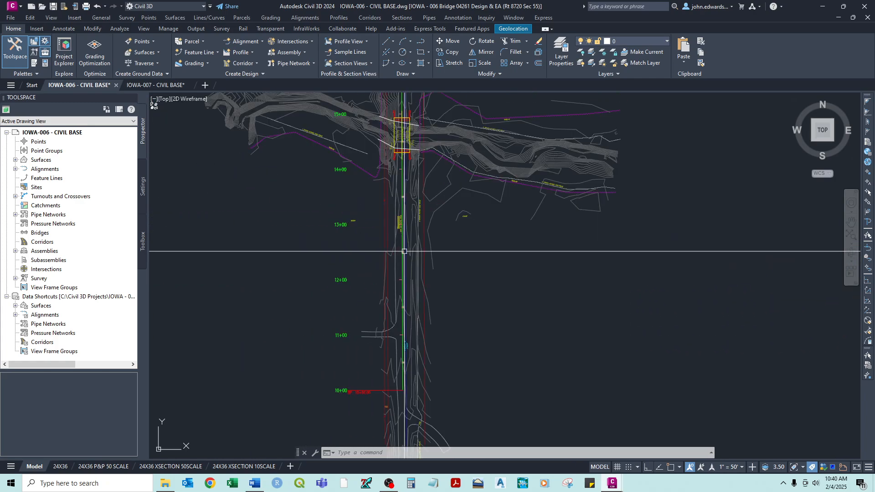
middle_click_drag(409, 203, 417, 322)
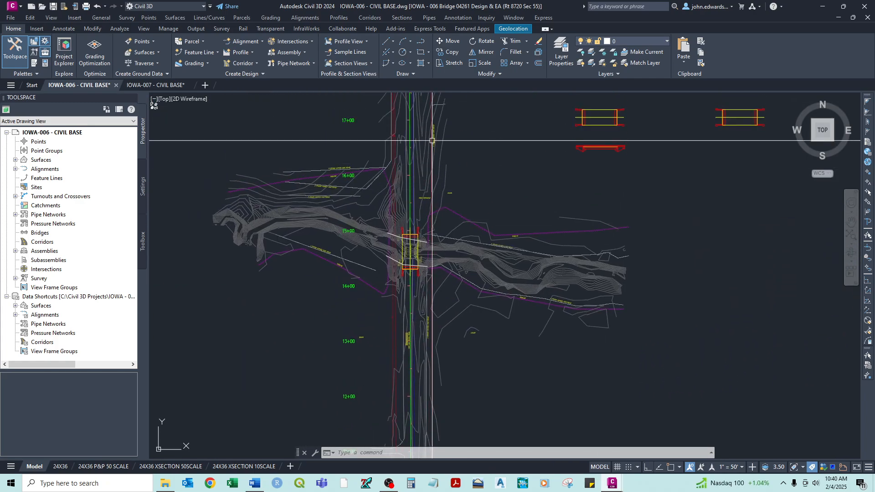
middle_click_drag(430, 137, 425, 239)
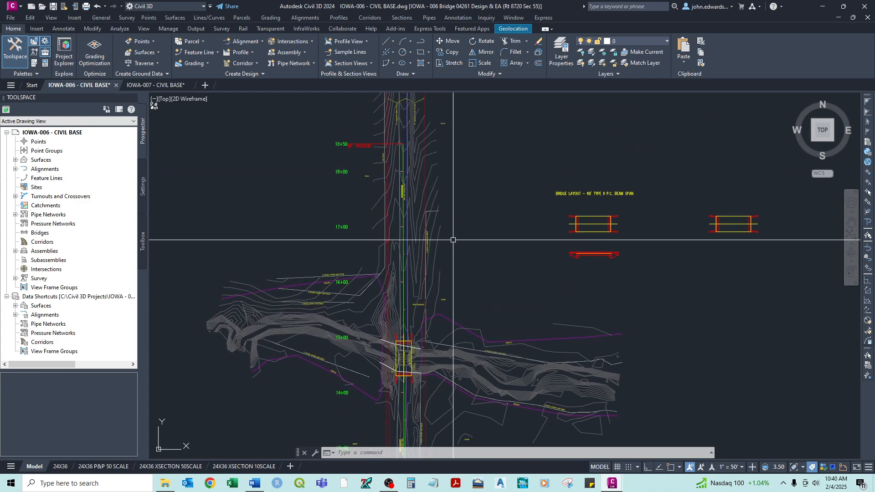
mouse_move(489, 242)
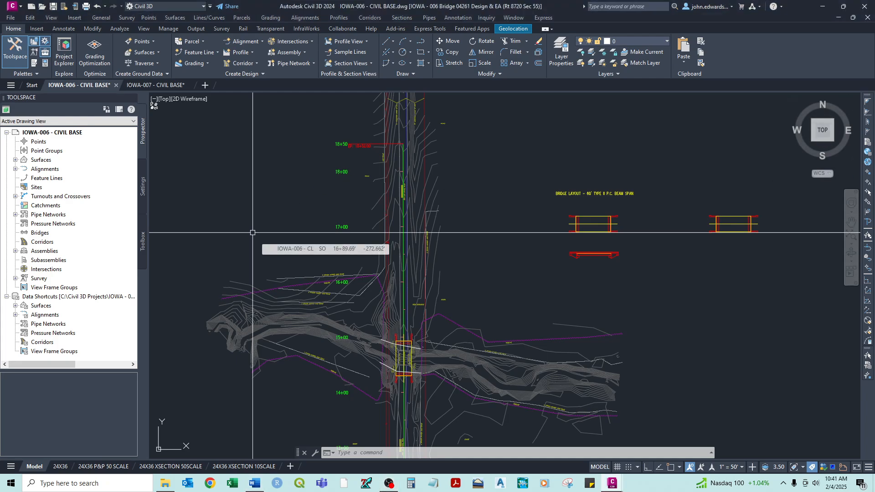
scroll(253, 233, "down", 8)
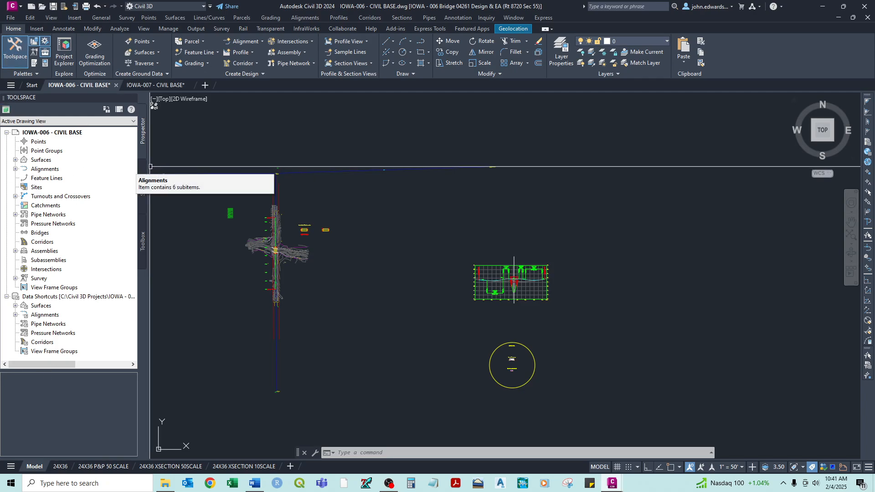
Narrow the Toolspace and display the Civil Imperial Subassemblies tool palettes at the ready-made common and intersection assemblies
left_click_drag(148, 167, 112, 166)
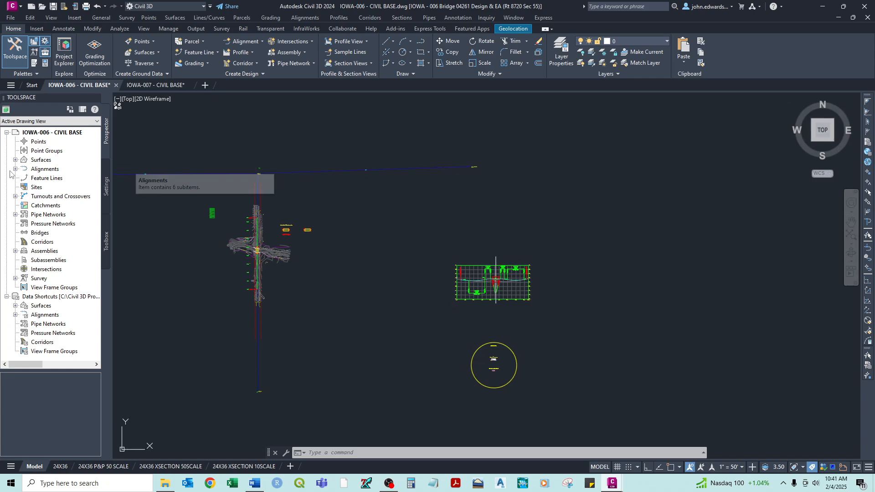
left_click(34, 66)
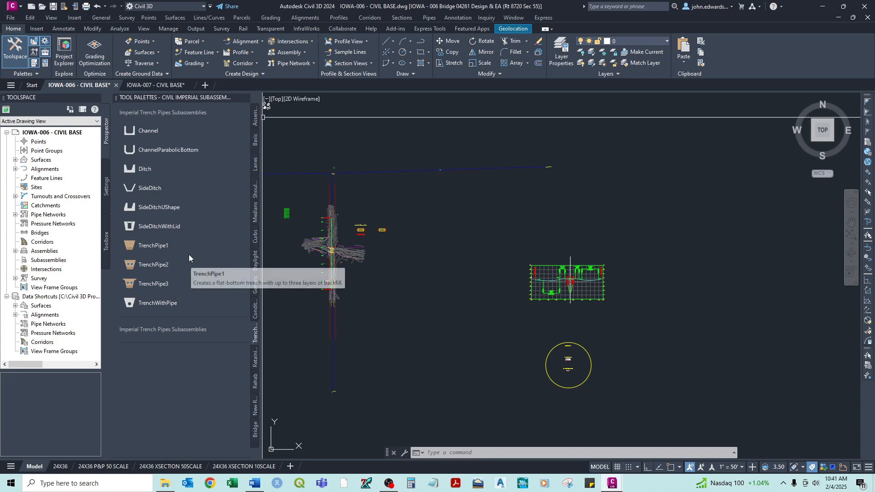
left_click(253, 122)
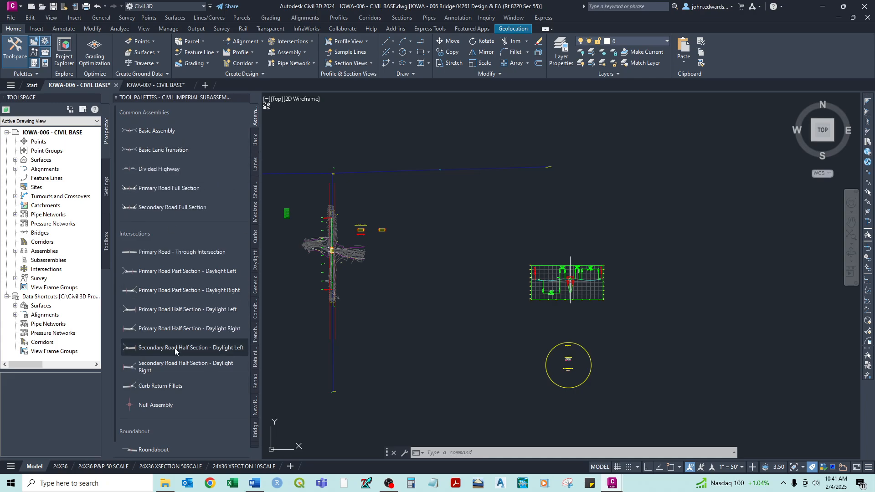
scroll(174, 348, "down", 1)
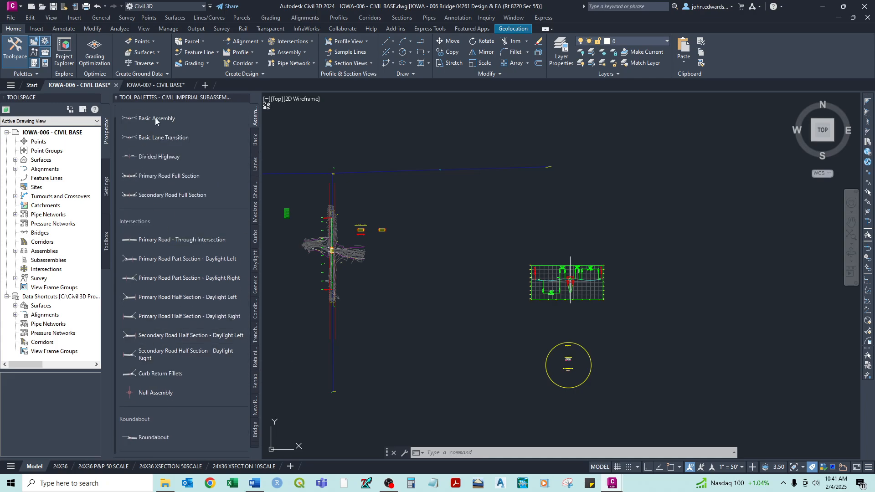
scroll(179, 193, "up", 1)
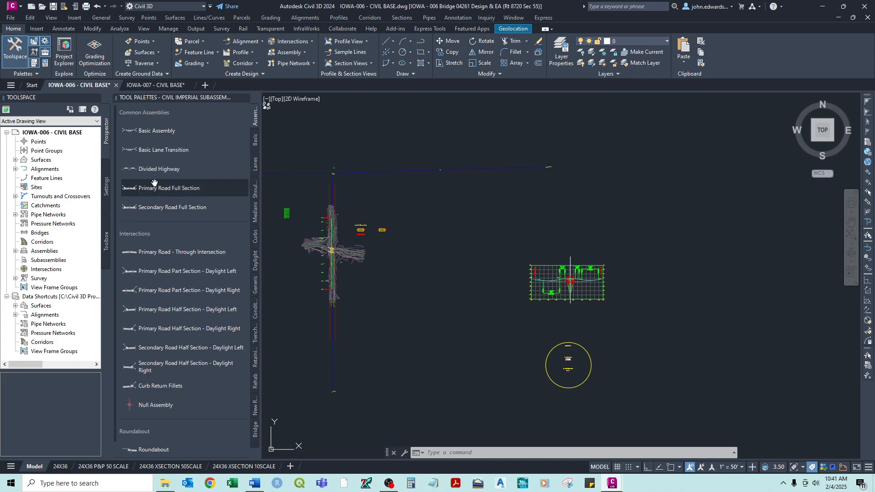
Review the available basic, lane, shoulder, median, curb and daylight subassemblies
left_click(256, 141)
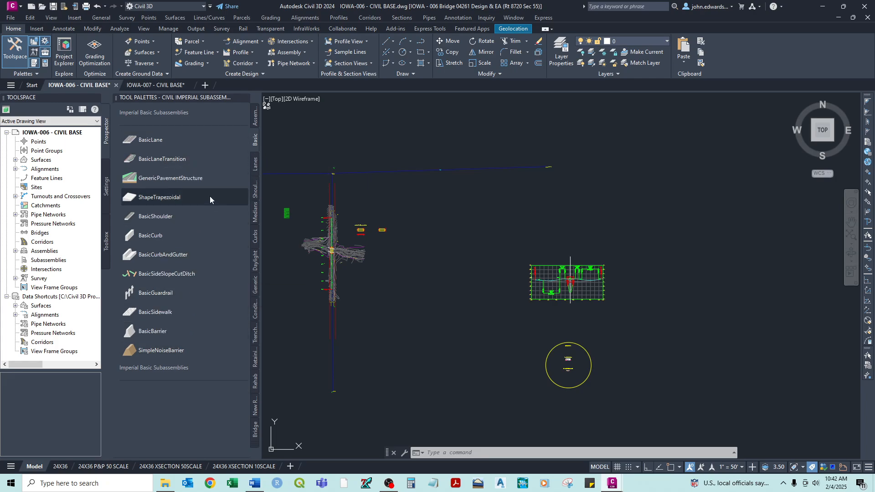
left_click(256, 167)
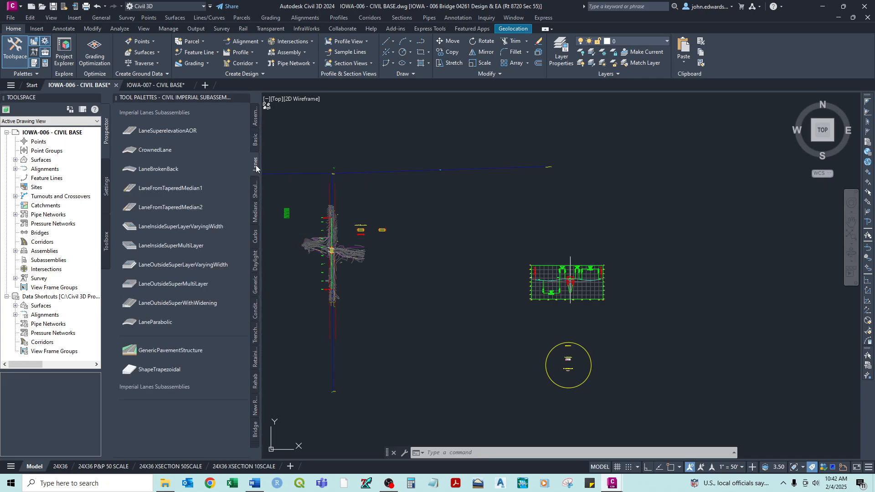
left_click(256, 193)
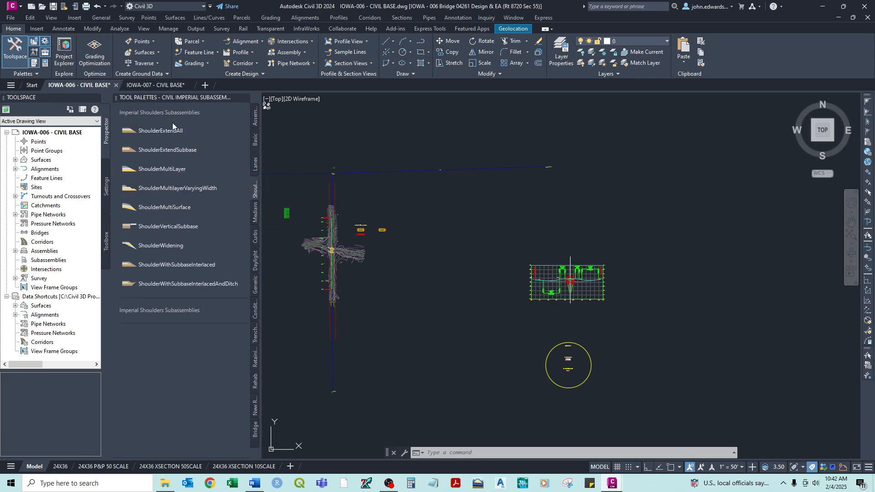
left_click(254, 213)
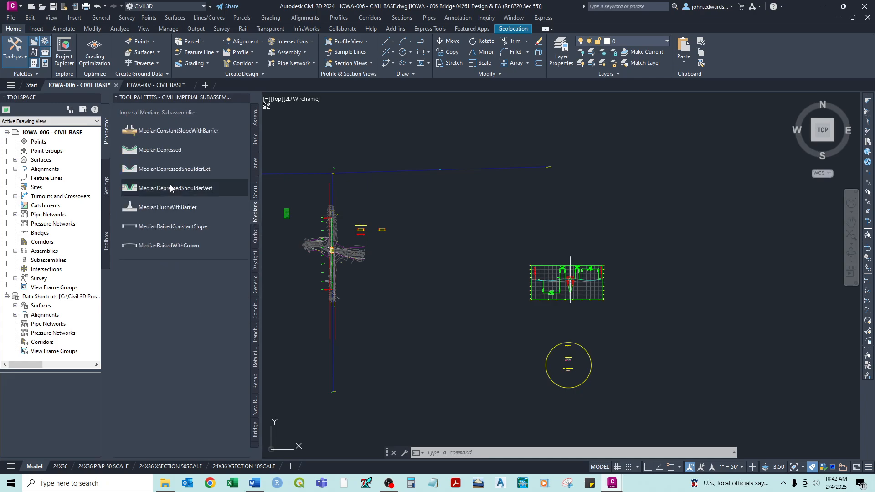
left_click(254, 237)
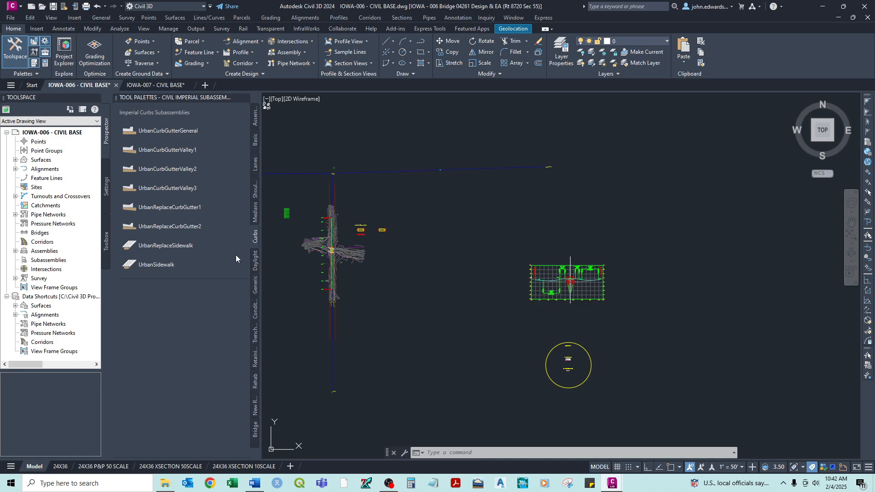
left_click(255, 269)
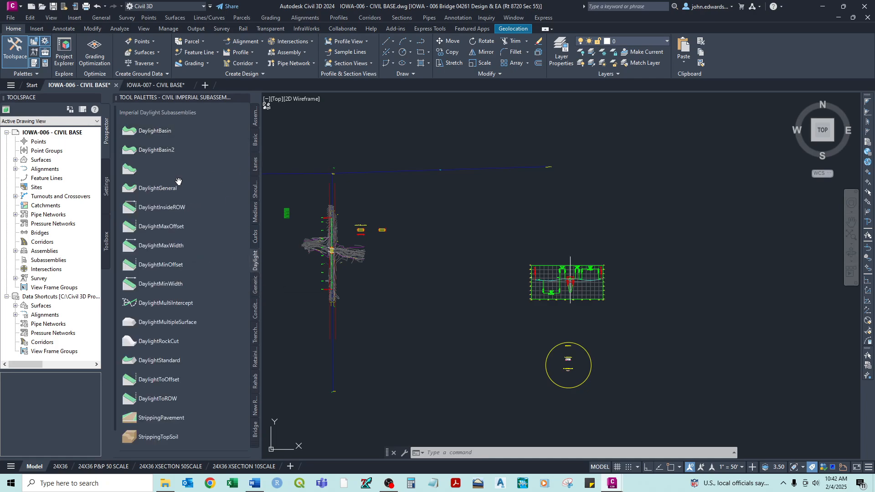
left_click(192, 248)
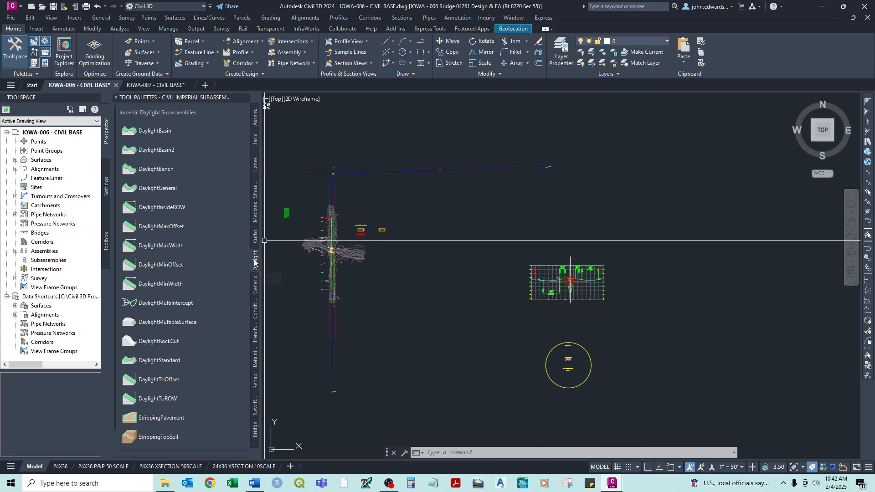
Review the generic, conditional, trench pipe, retaining wall and rehab subassemblies, and return to the ready-made assemblies
left_click(255, 288)
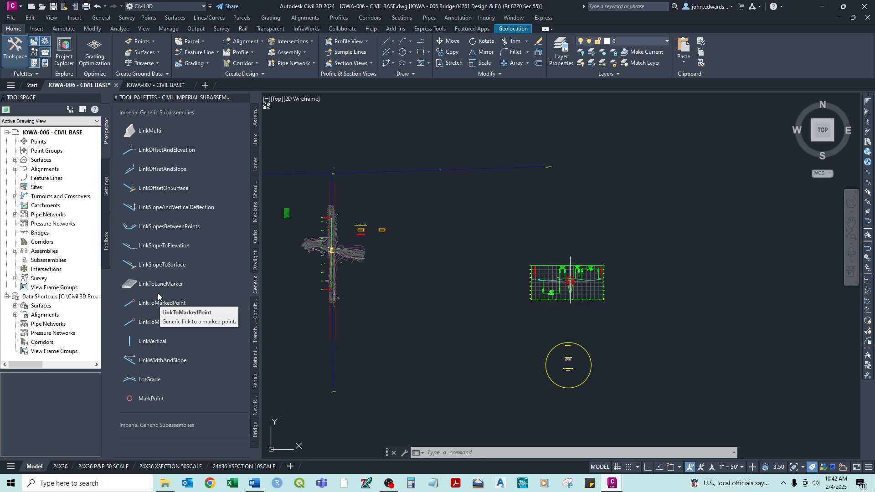
left_click(255, 312)
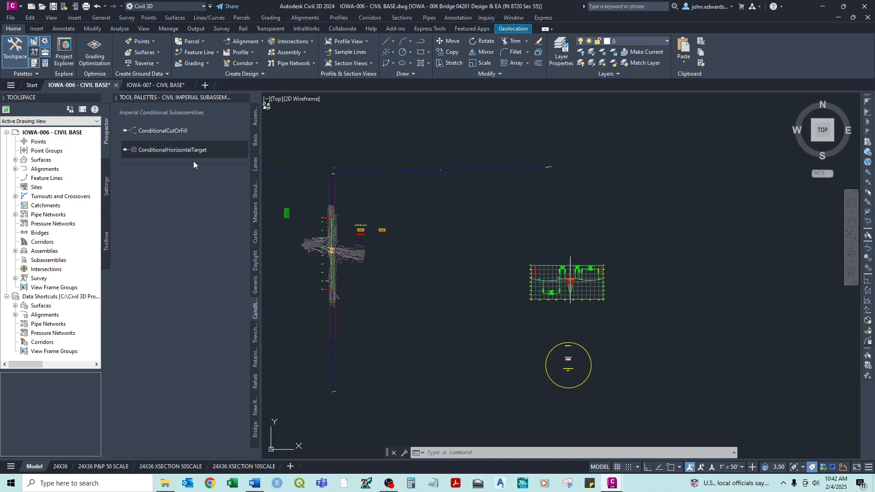
left_click(254, 349)
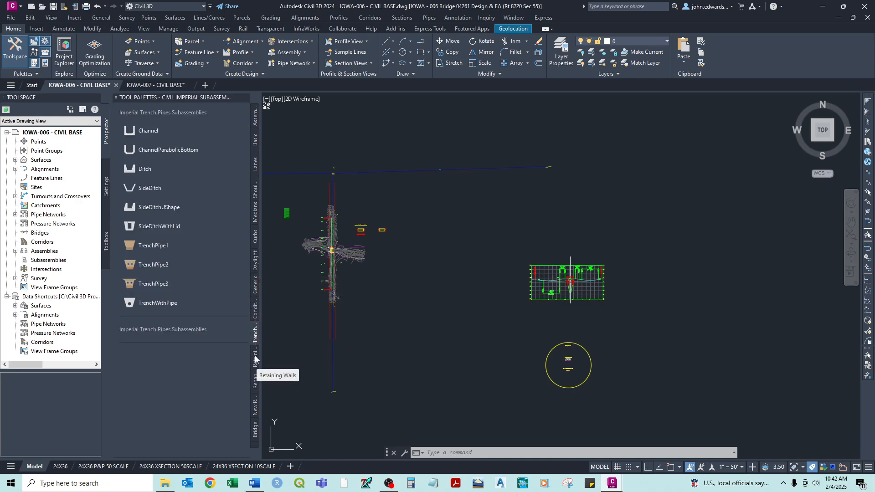
left_click(255, 359)
left_click(255, 385)
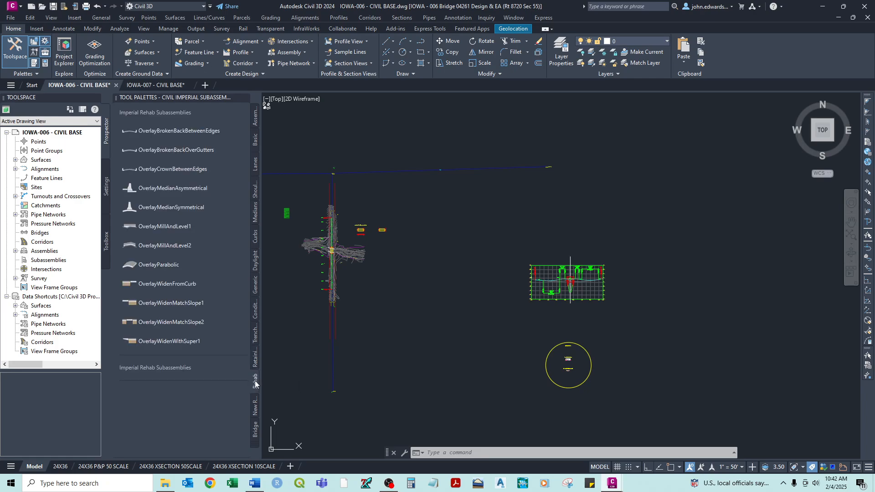
left_click(255, 121)
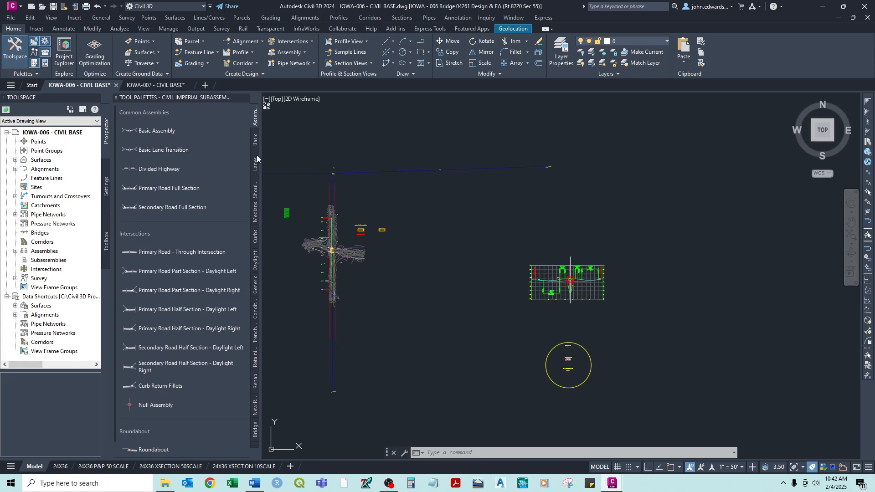
Examine the road plan from the beginning at station 10+00 through the bridge crossing to the end at 18+50
scroll(348, 265, "up", 6)
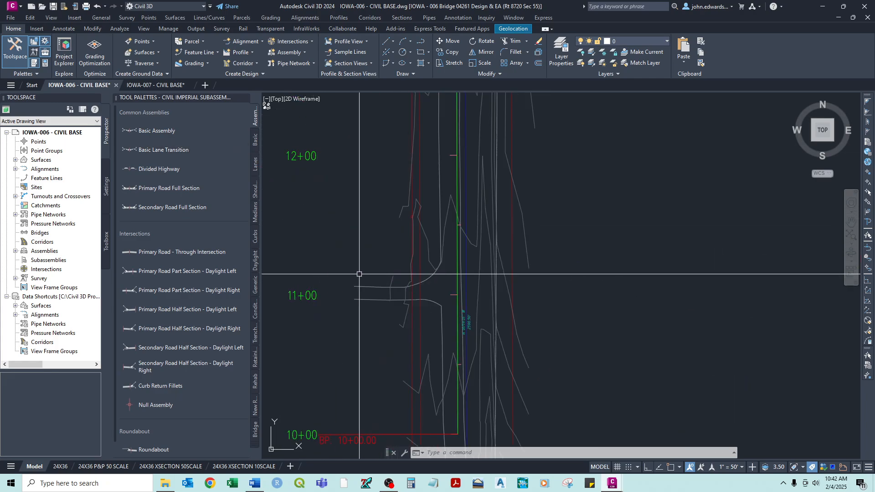
mouse_move(483, 180)
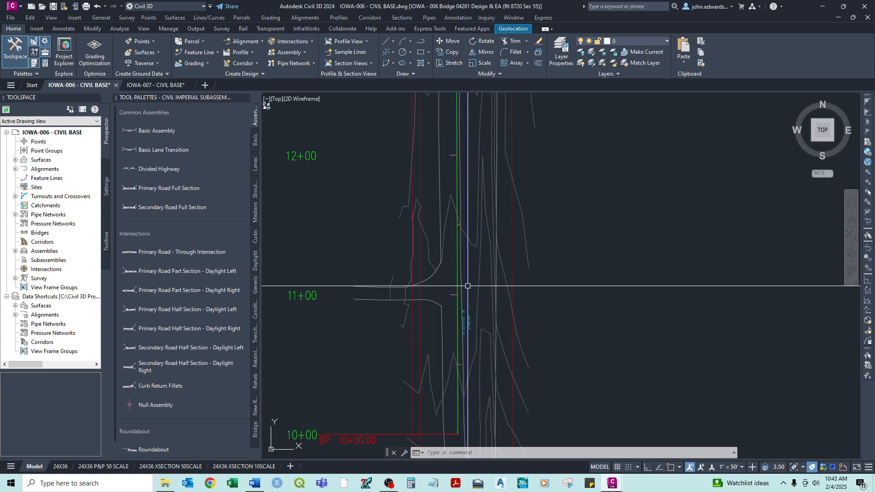
scroll(467, 286, "down", 5)
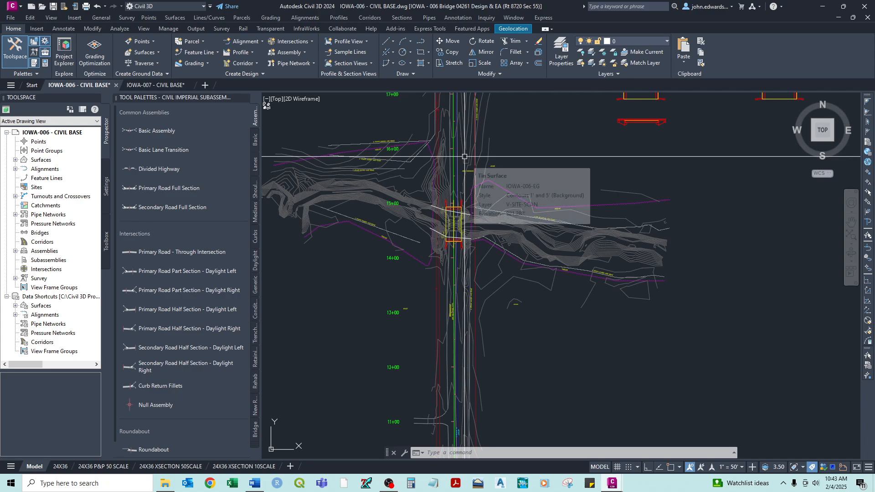
middle_click_drag(467, 214, 450, 349)
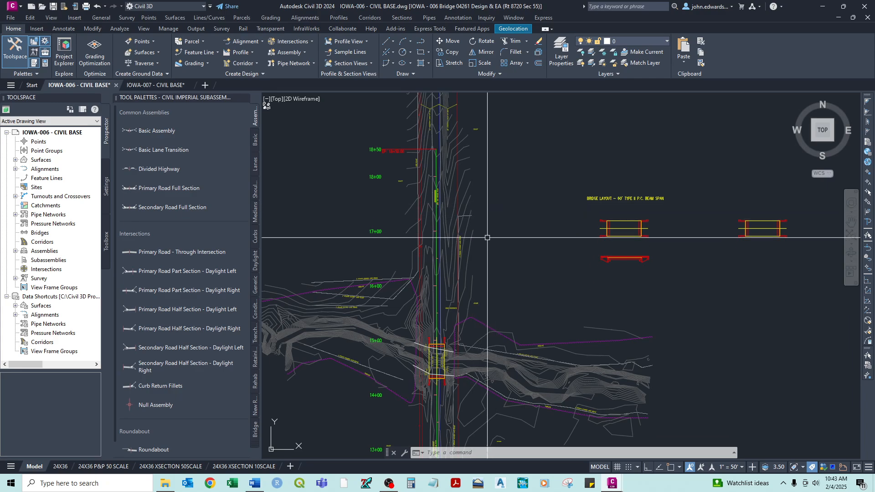
scroll(471, 274, "up", 1)
middle_click_drag(471, 275, 474, 158)
scroll(469, 167, "down", 2)
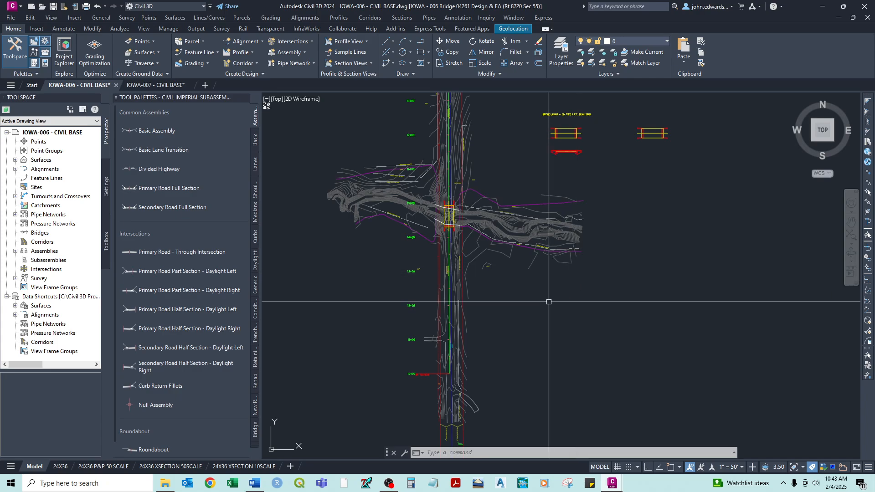
scroll(529, 256, "down", 8)
middle_click_drag(611, 290, 469, 216)
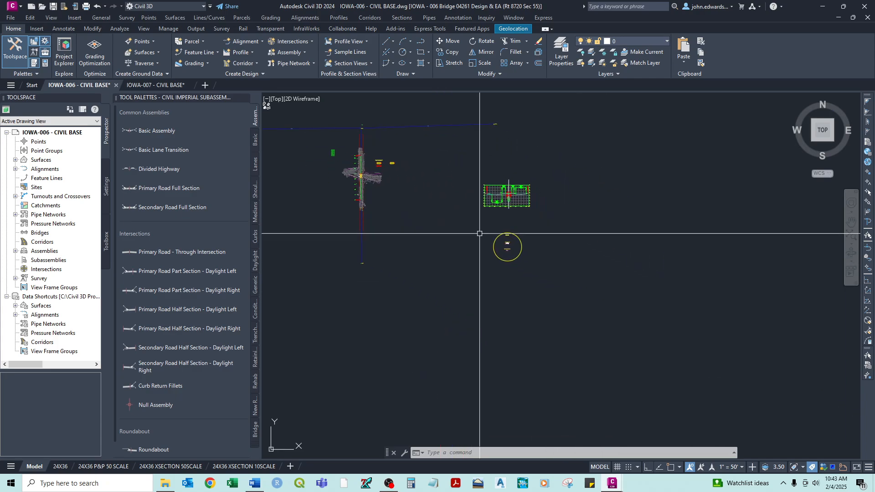
middle_click_drag(366, 167, 411, 223)
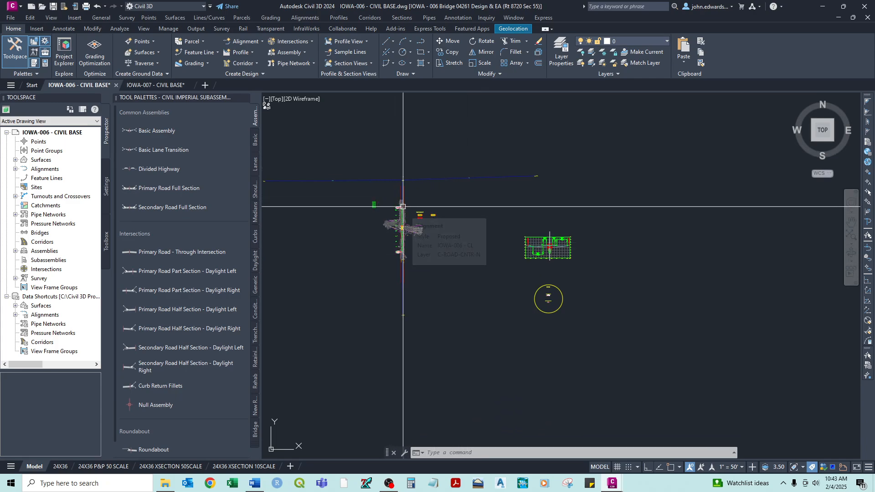
Locate the circled ASSEMBLIES area below the profile view and view its TYP 1 roadway and TYP 2 concrete bridge sections
scroll(565, 248, "up", 4)
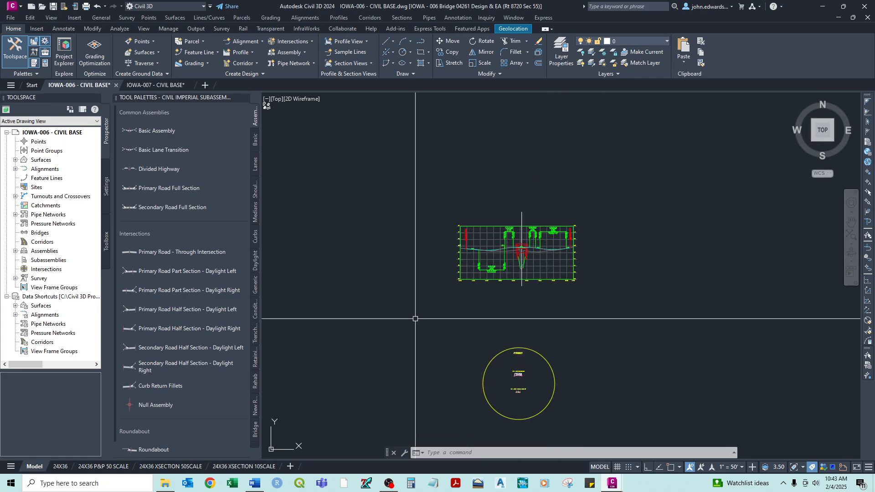
scroll(599, 201, "down", 2)
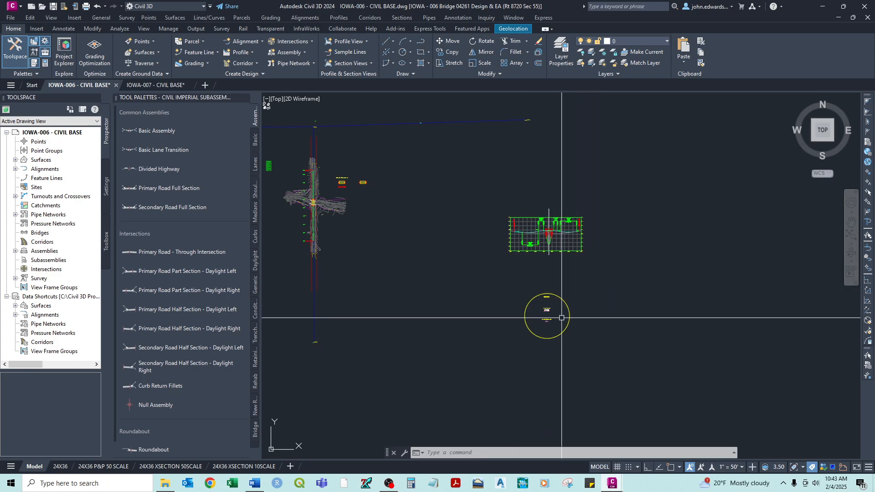
scroll(542, 315, "up", 5)
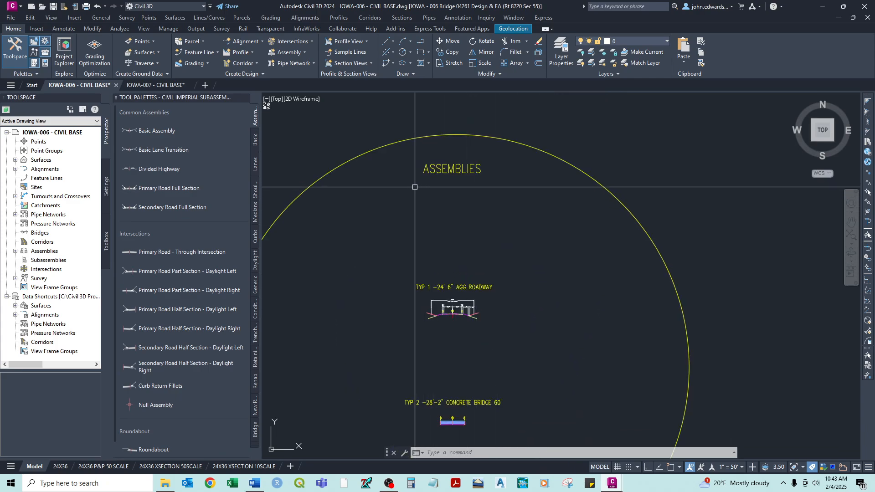
middle_click_drag(414, 186, 435, 131)
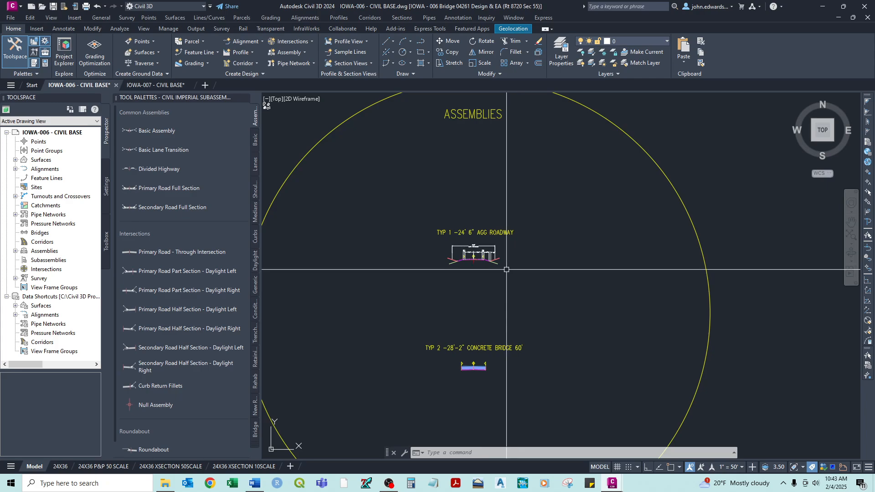
Examine the lanes, shoulders, side slopes and dimensions of the TYP 1 -24' 6" AGG ROADWAY section
scroll(486, 268, "up", 6)
scroll(577, 272, "up", 3)
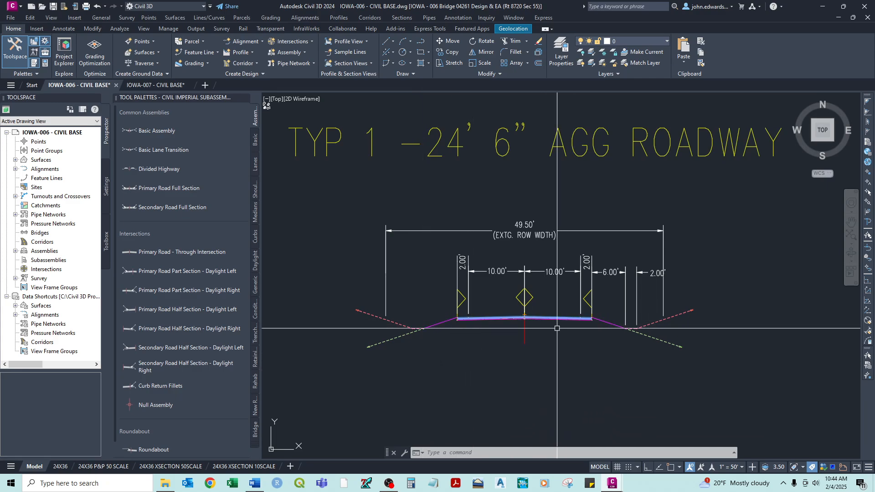
scroll(559, 328, "up", 2)
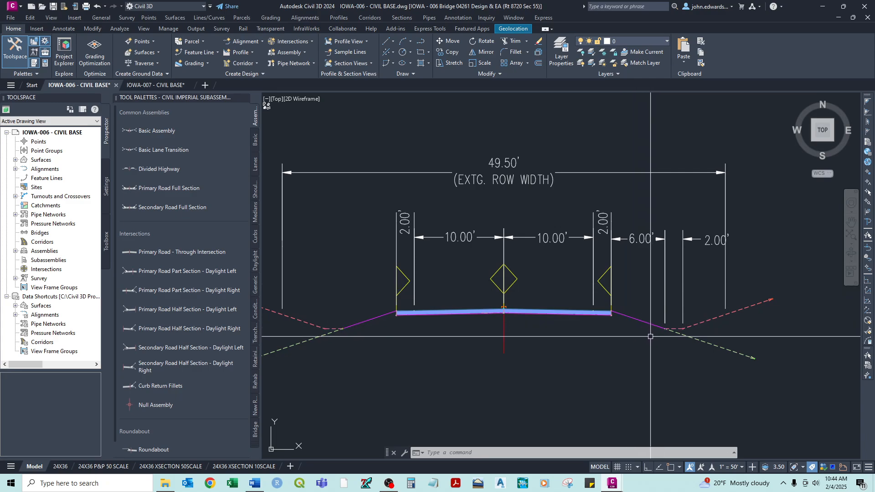
middle_click_drag(689, 336, 629, 295)
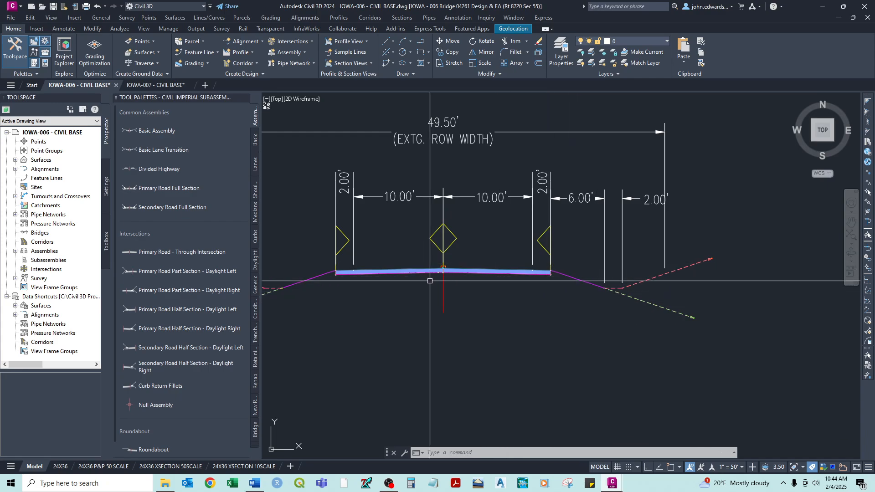
scroll(303, 288, "up", 2)
middle_click_drag(297, 269, 374, 247)
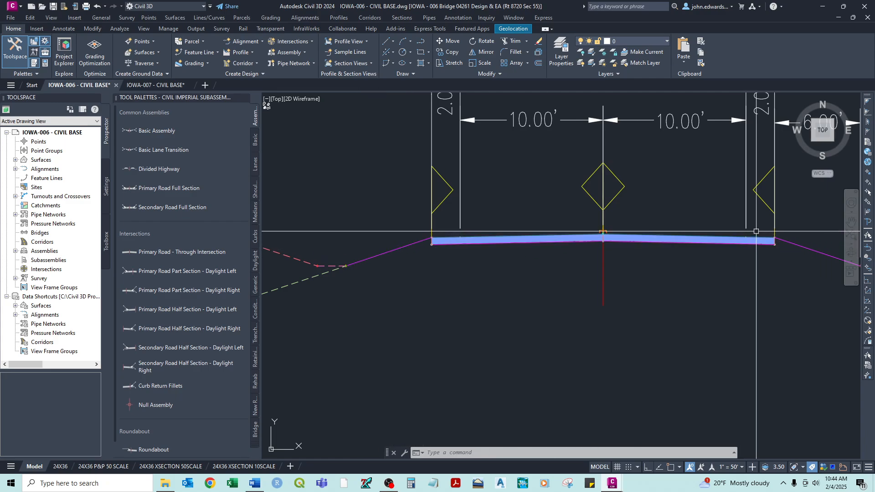
middle_click_drag(753, 237, 645, 218)
scroll(554, 258, "down", 2)
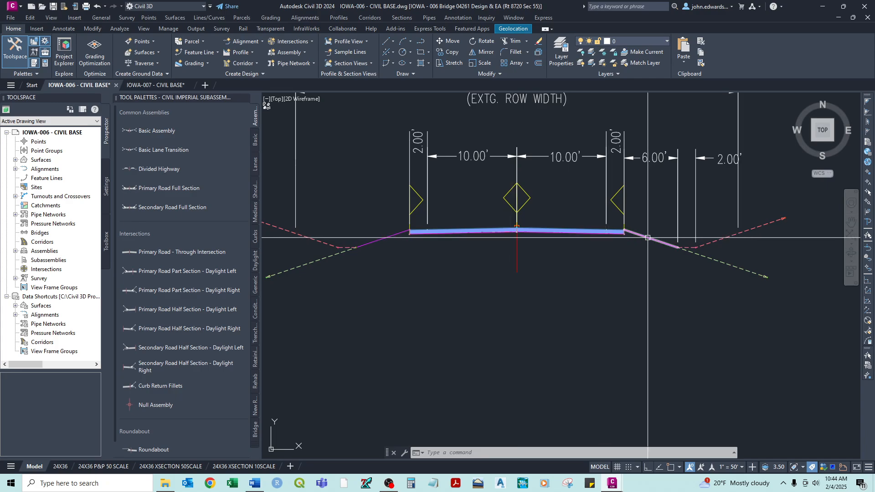
Inspect the DaylightGeneral subassembly at the foreslope of the TYP 1 section, including its ditch, cut and fill links
scroll(656, 240, "up", 2)
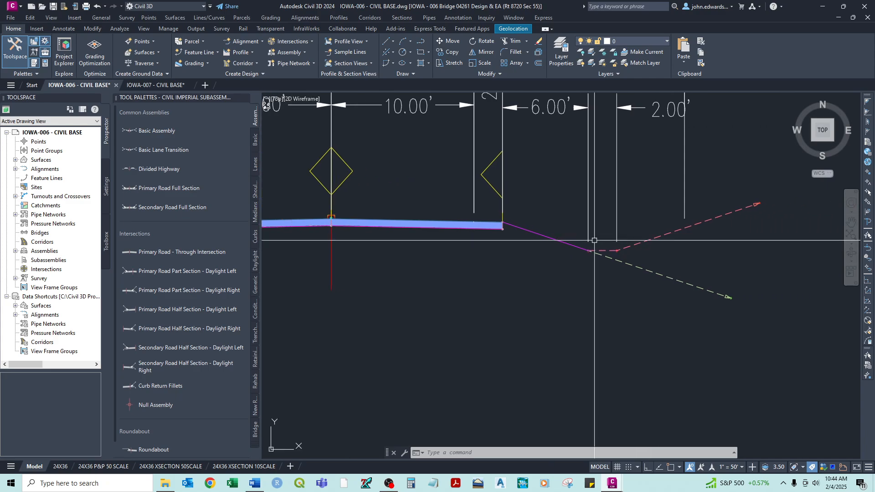
scroll(566, 231, "down", 3)
scroll(552, 232, "up", 3)
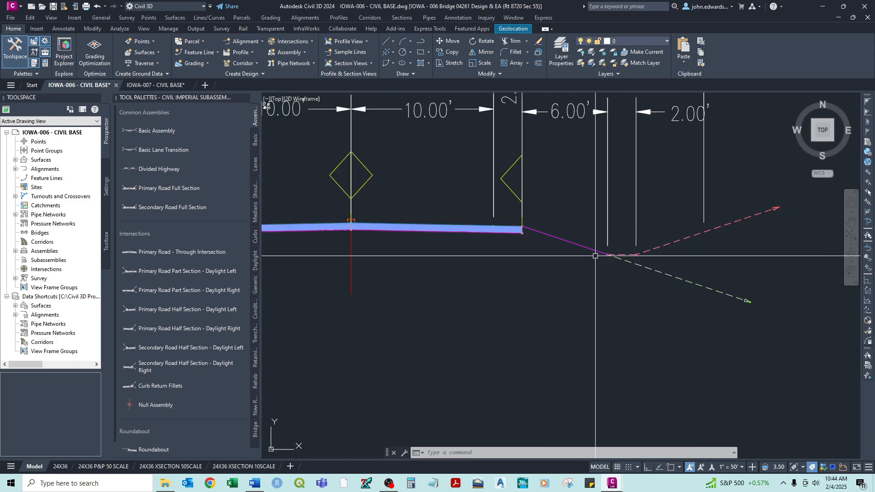
middle_click_drag(715, 246, 655, 233)
left_click(596, 233)
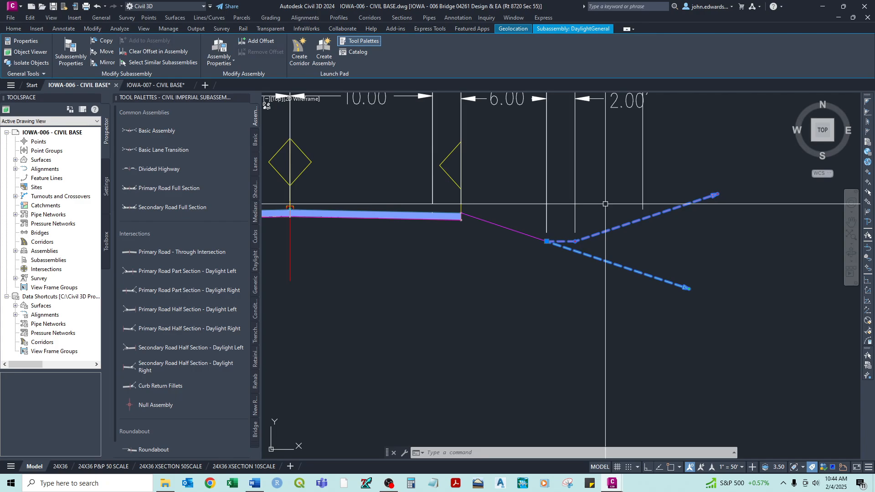
key("Escape")
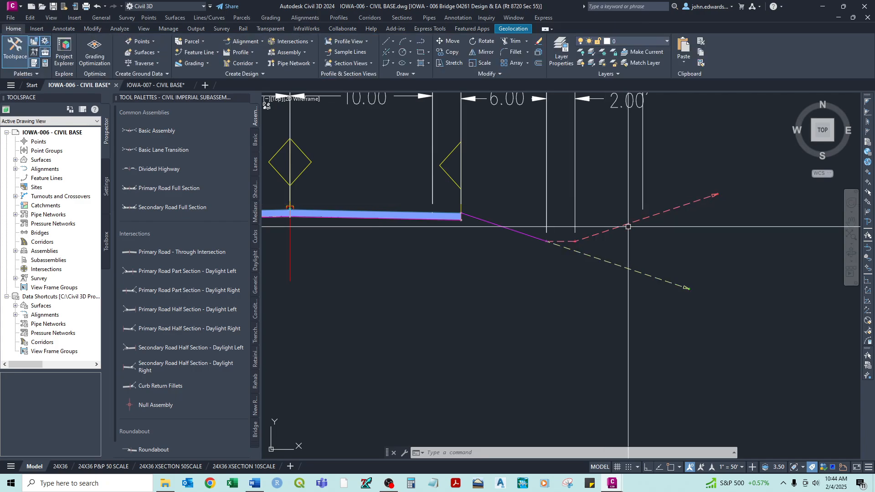
scroll(570, 250, "up", 2)
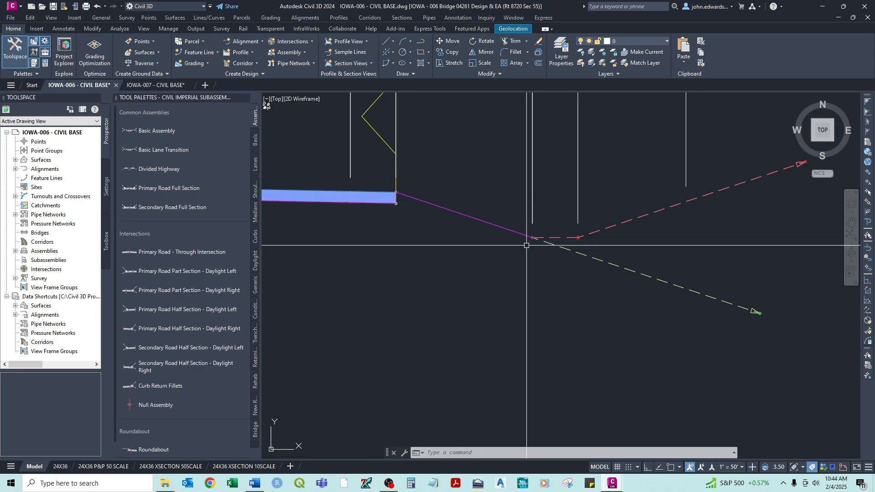
middle_click_drag(560, 231, 528, 242)
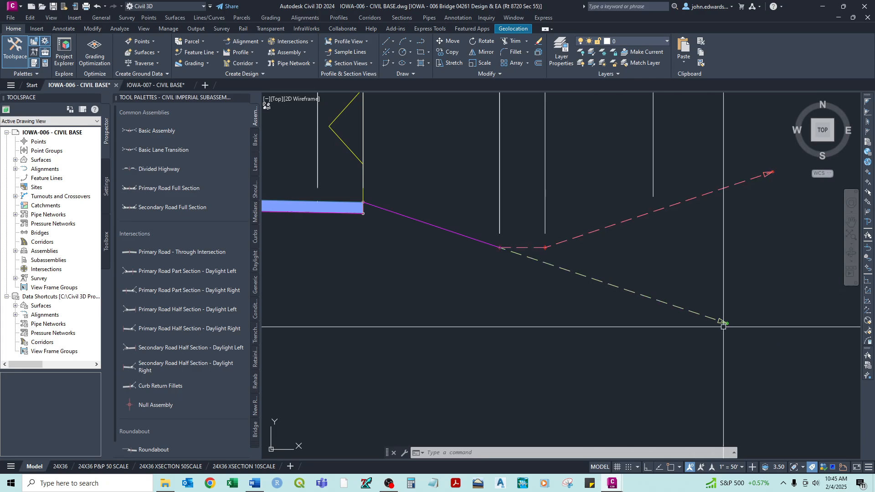
scroll(741, 333, "down", 5)
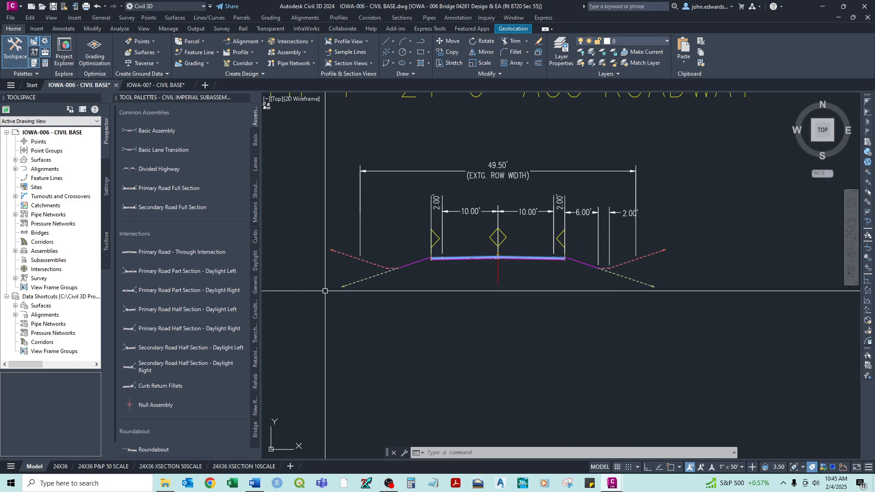
scroll(484, 290, "down", 2)
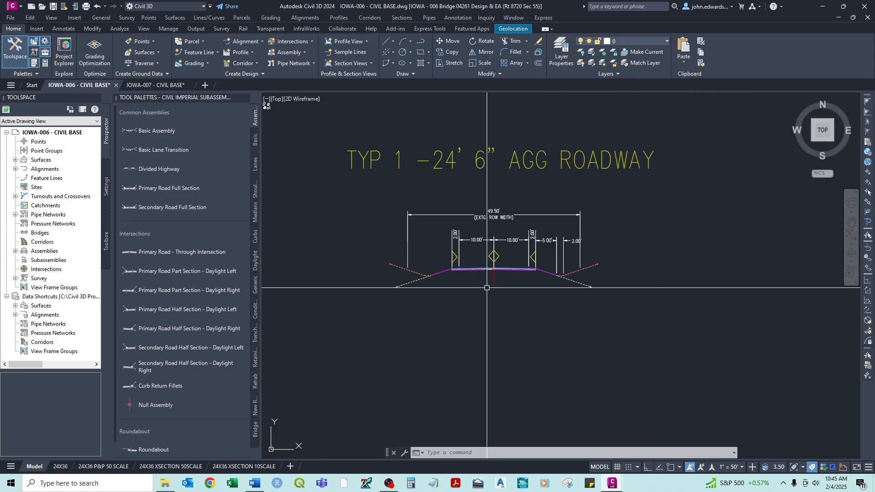
scroll(529, 267, "down", 1)
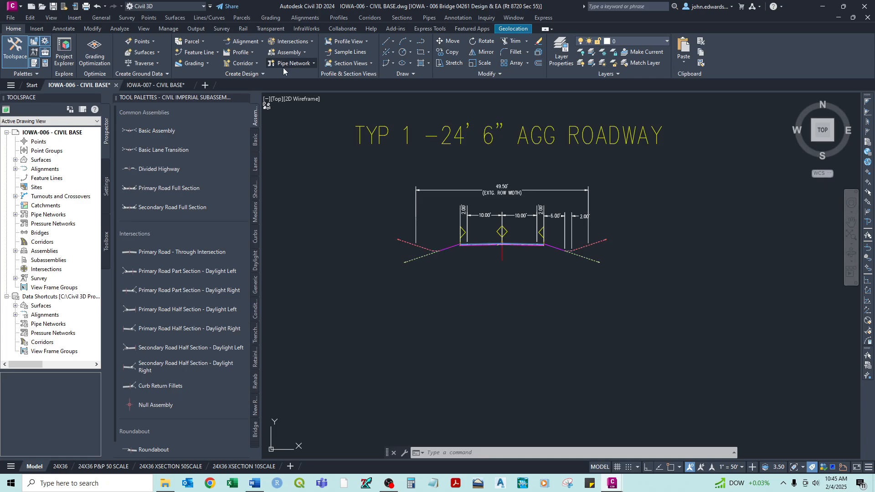
Define a new assembly named TYP 1 - CL as an Undivided Crowned Road, with Standard assembly and code set styles
left_click(297, 53)
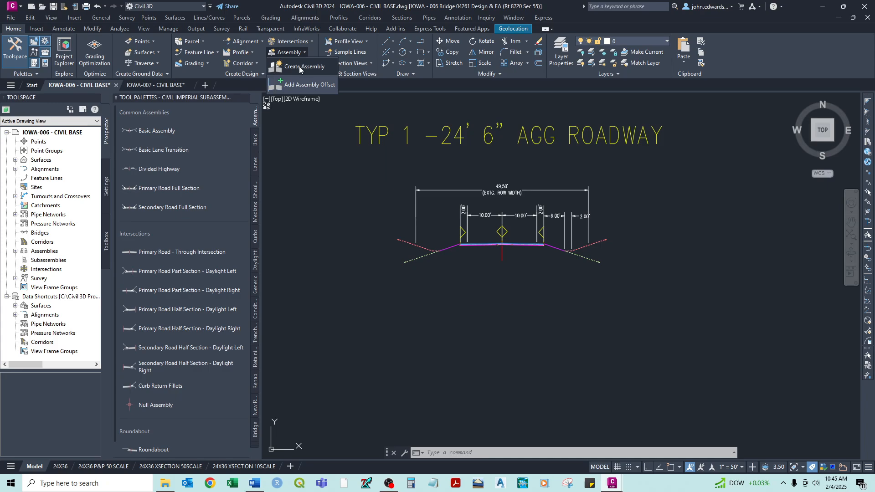
left_click(304, 67)
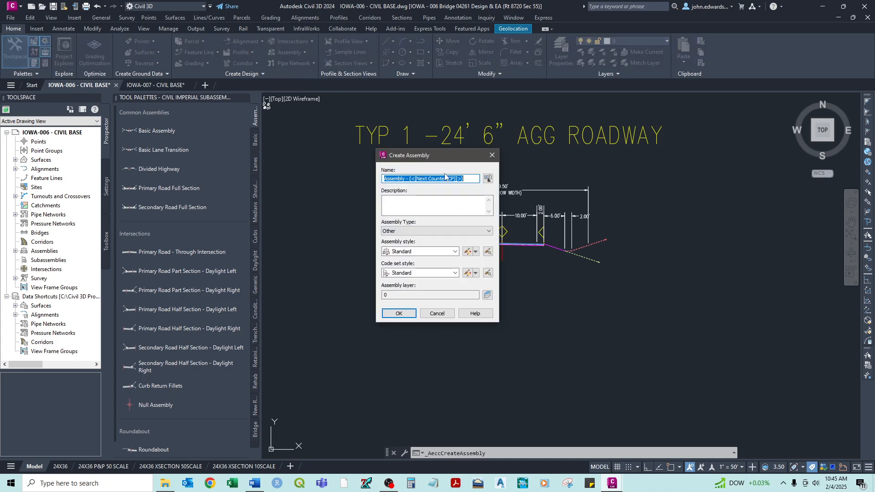
type("ty")
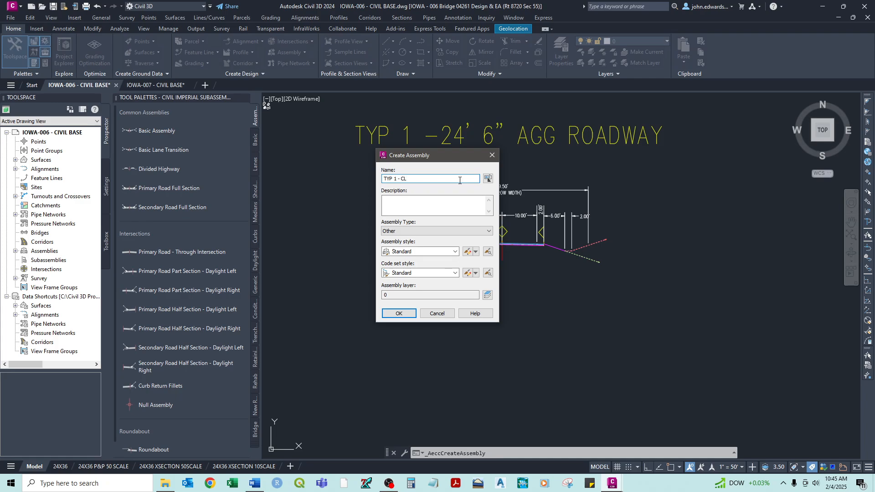
left_click(399, 231)
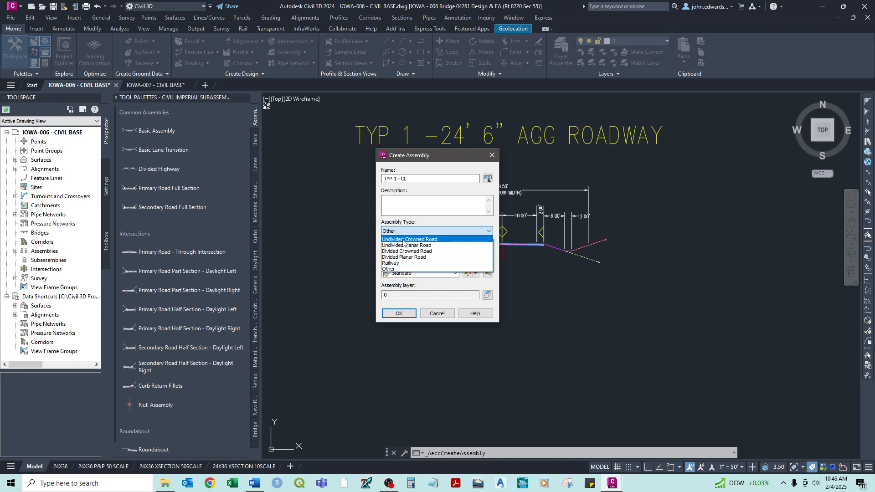
left_click(403, 239)
left_click(455, 252)
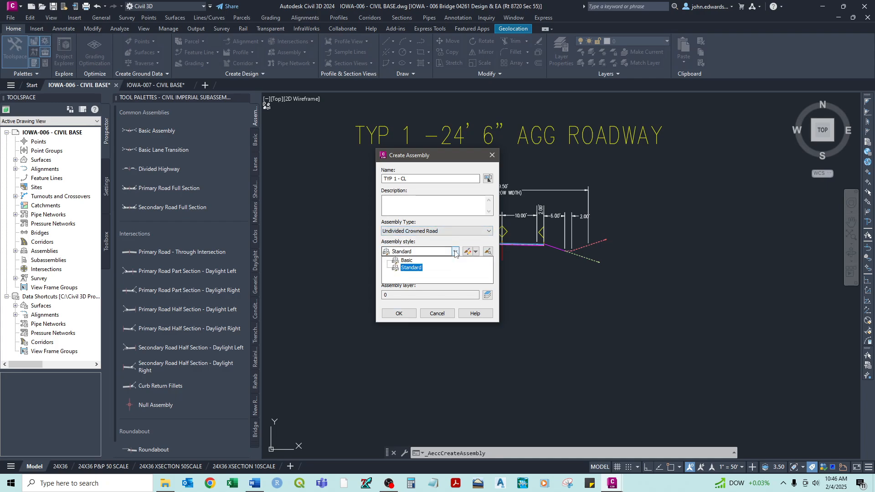
left_click(454, 252)
left_click(455, 273)
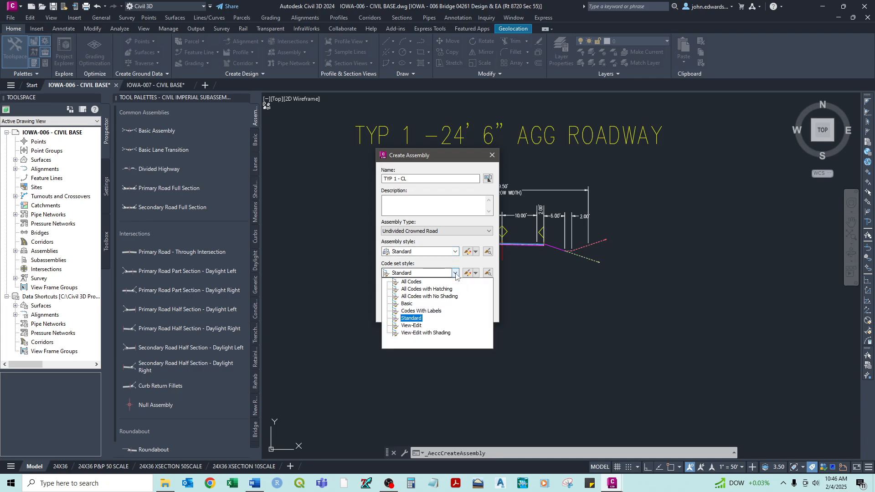
left_click(456, 273)
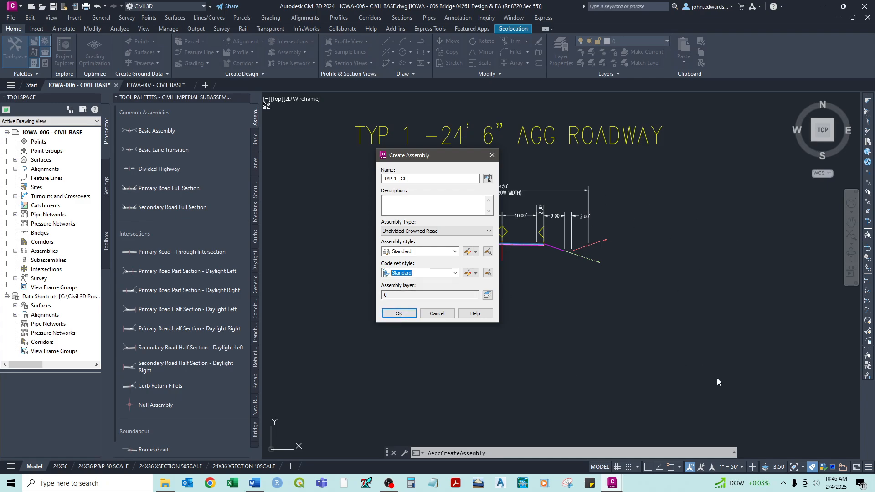
Place the TYP 1 - CL assembly baseline between the TYP 1 aggregate roadway and TYP 2 concrete bridge sections, in line with their centerlines
left_click(387, 314)
scroll(488, 353, "down", 4)
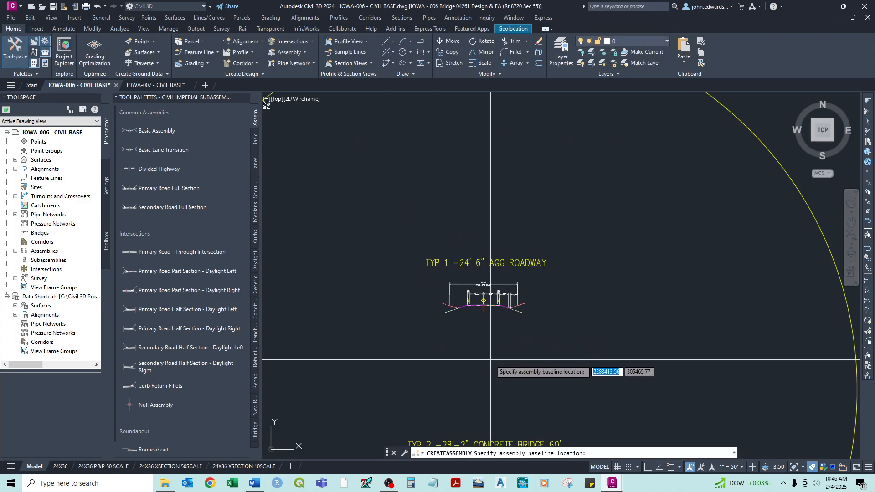
mouse_move(494, 358)
middle_mouse_down()
mouse_move(467, 220)
mouse_move(349, 298)
mouse_move(480, 307)
mouse_move(508, 285)
middle_mouse_up()
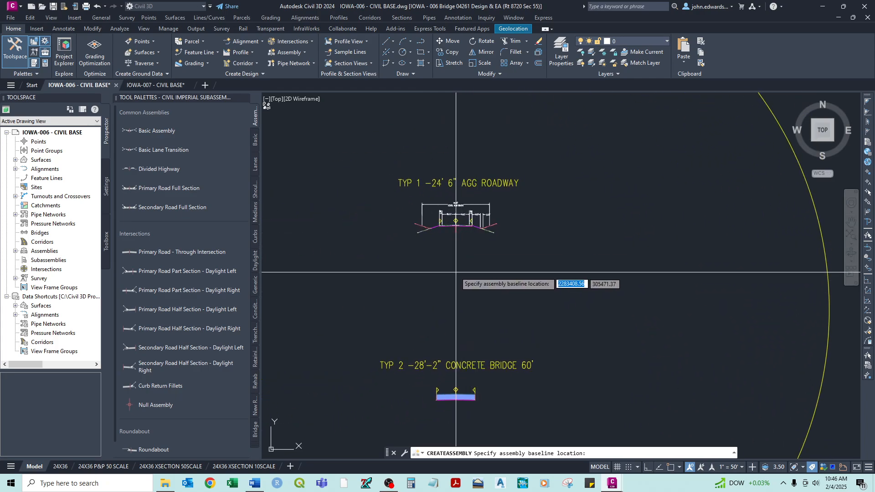
left_click(455, 301)
scroll(498, 303, "up", 2)
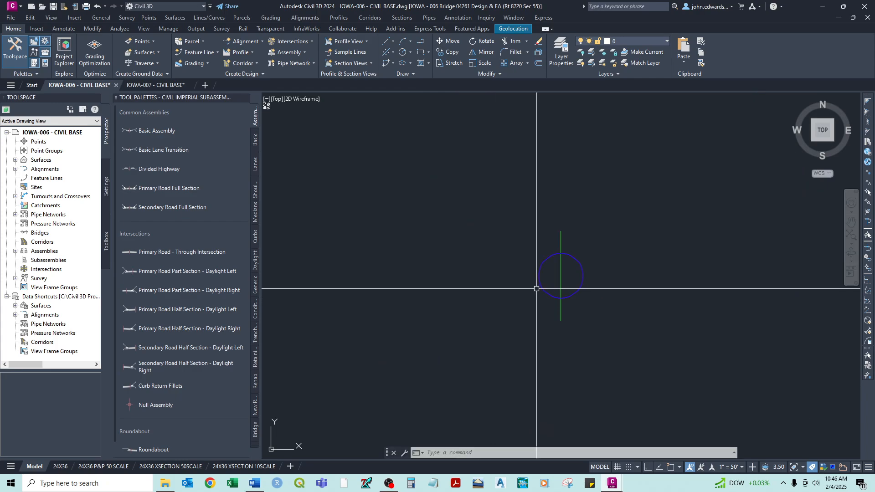
Display the object properties of the TYP 1 - CL assembly located between the two typical sections
scroll(565, 259, "down", 2)
middle_click_drag(564, 260, 406, 244)
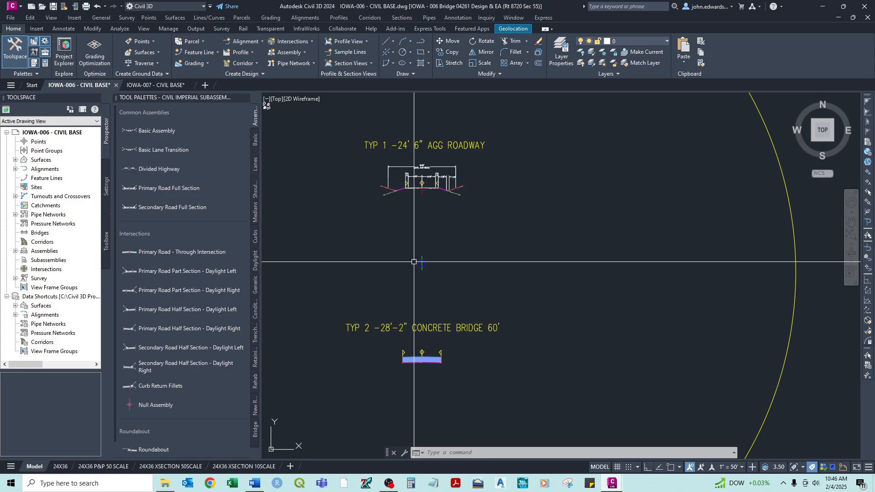
scroll(413, 255, "up", 4)
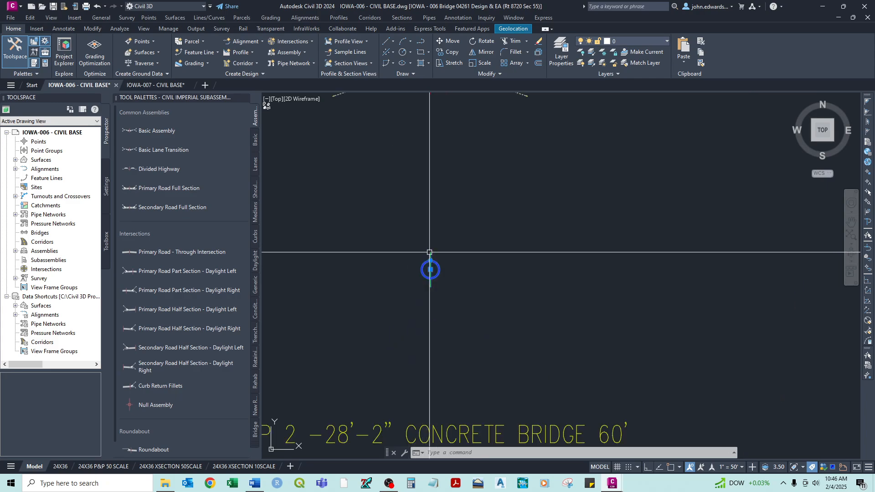
left_click(429, 262)
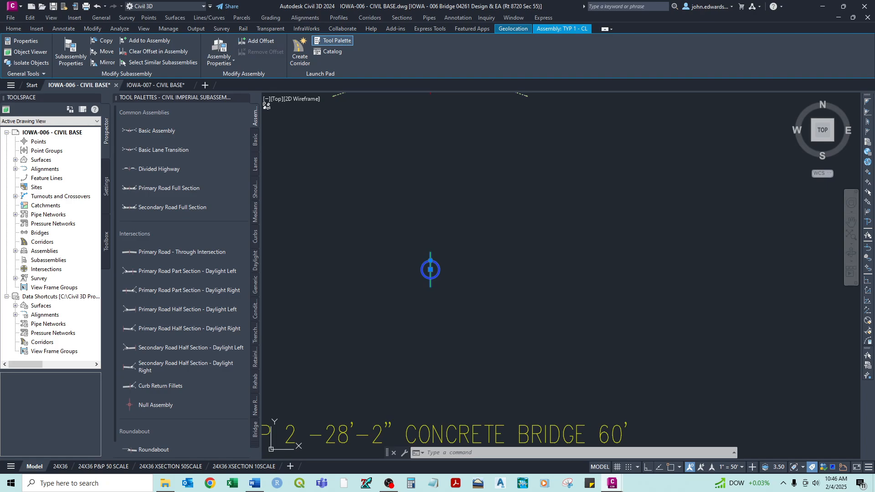
key("ctrl+1")
middle_click_drag(406, 244, 488, 236)
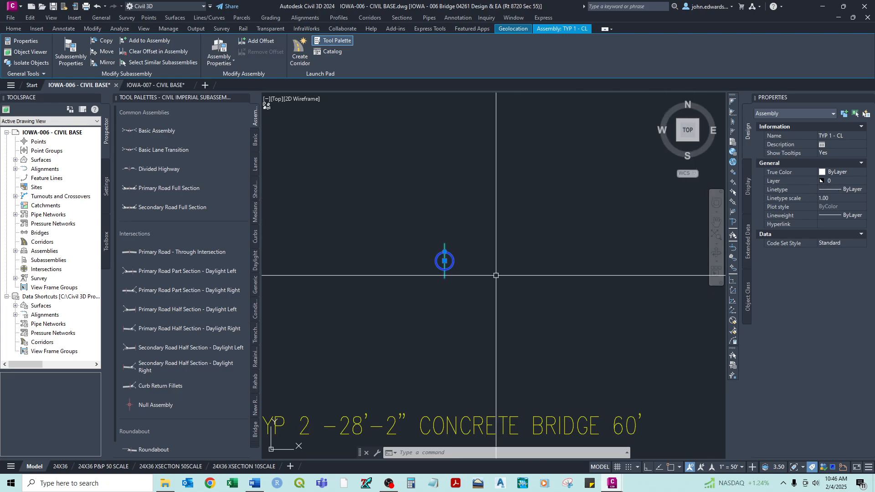
key("Escape")
Compare the TYP 1 - CL baseline with the lane and shoulder dimensions of the TYP 1 aggregate roadway section
scroll(484, 275, "down", 3)
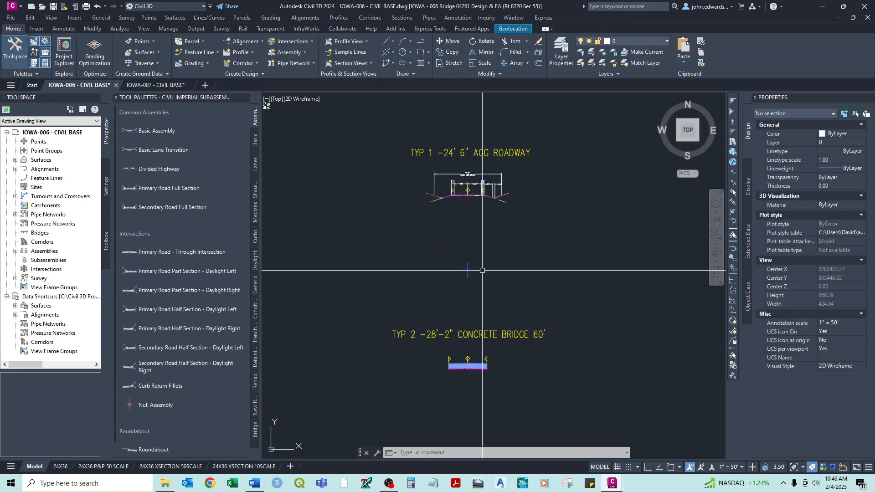
scroll(467, 187, "up", 6)
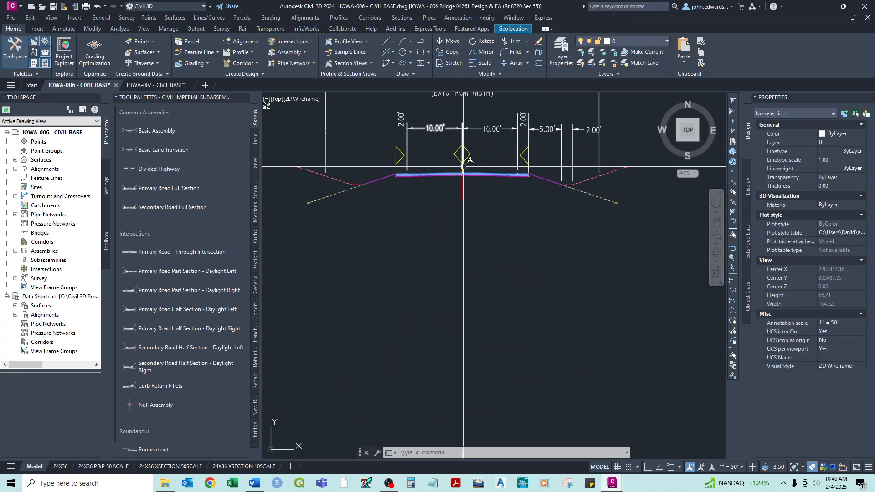
scroll(464, 157, "down", 2)
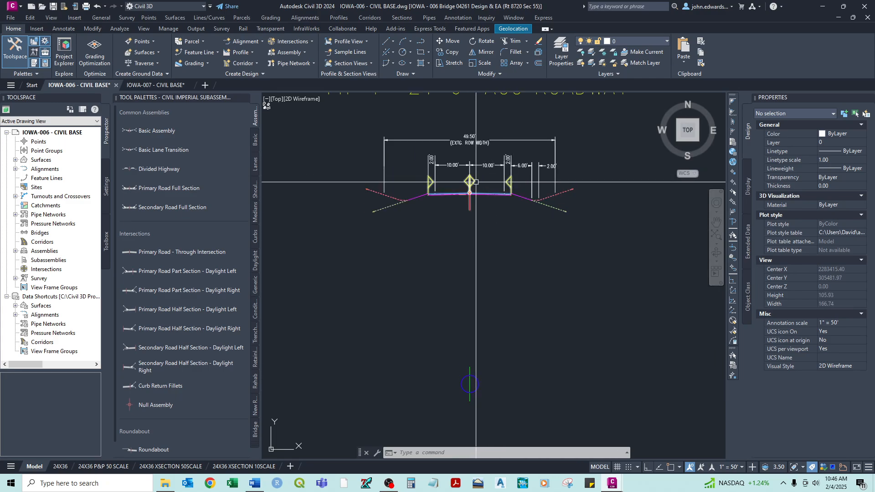
middle_click_drag(470, 381, 470, 321)
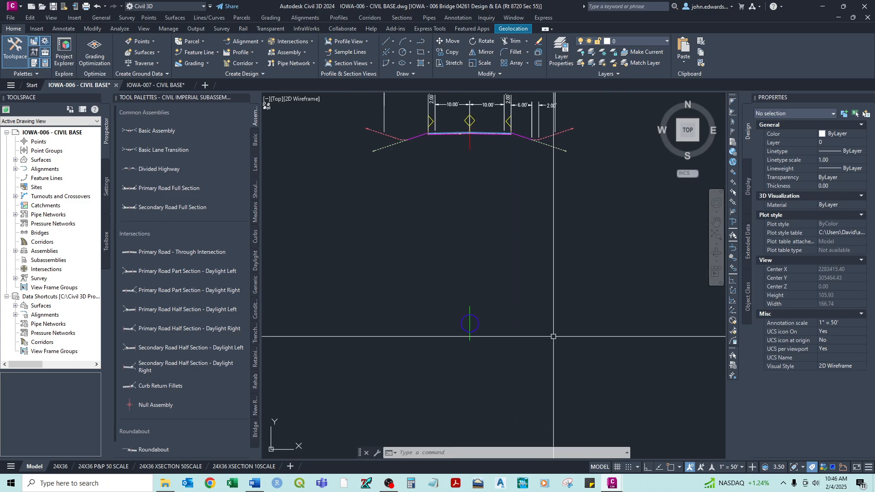
left_click(469, 323)
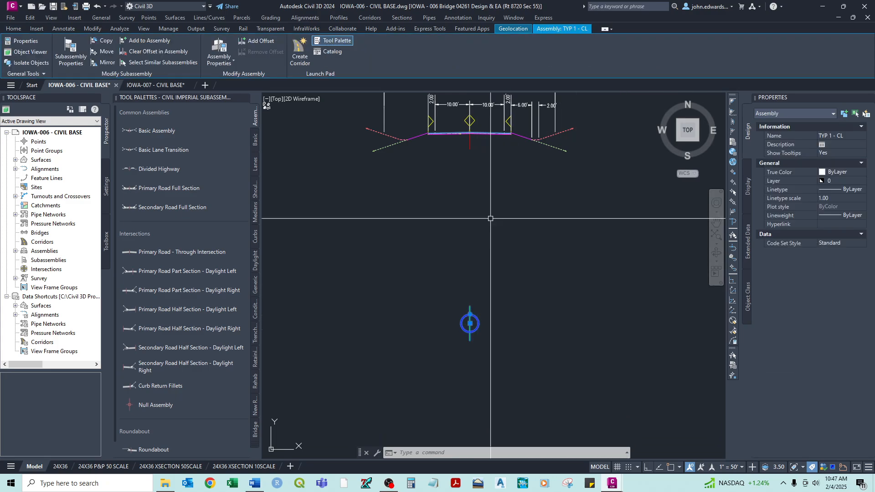
key("Escape")
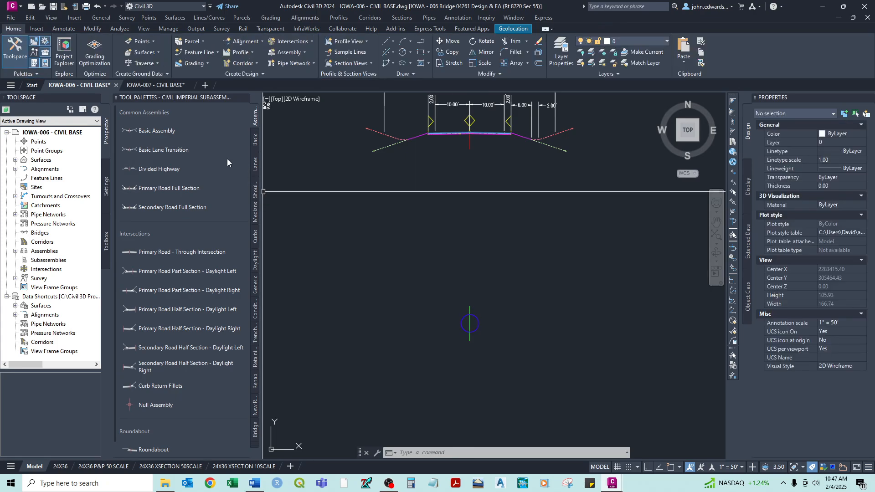
Attach a right-side LaneSuperelevationAOR subassembly, 12' wide with a -2.00% slope, to the TYP 1 - CL assembly baseline
left_click(255, 164)
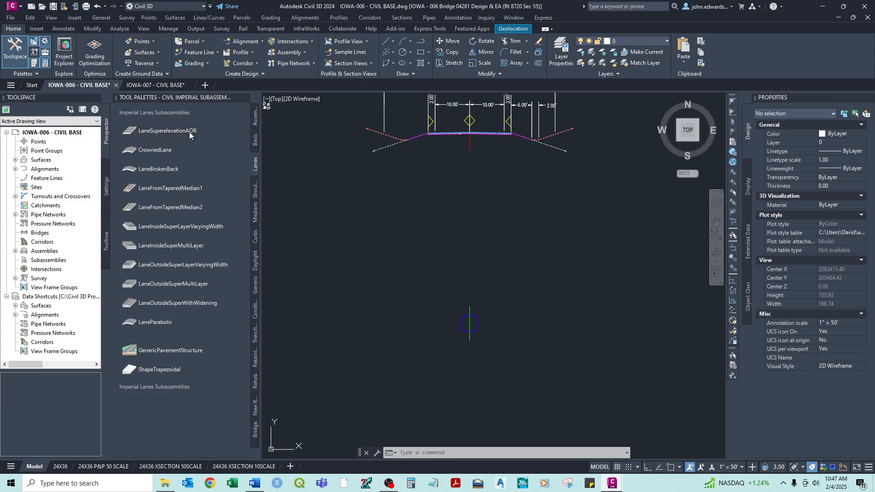
left_click(184, 150)
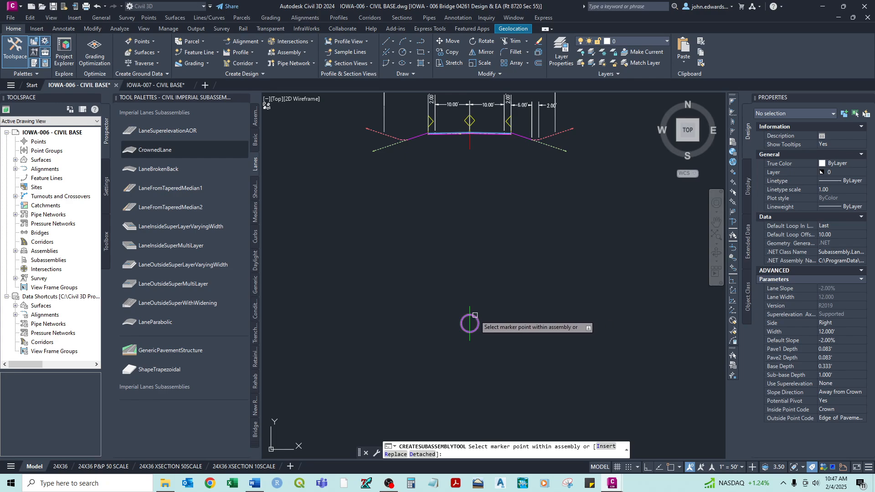
scroll(475, 314, "up", 5)
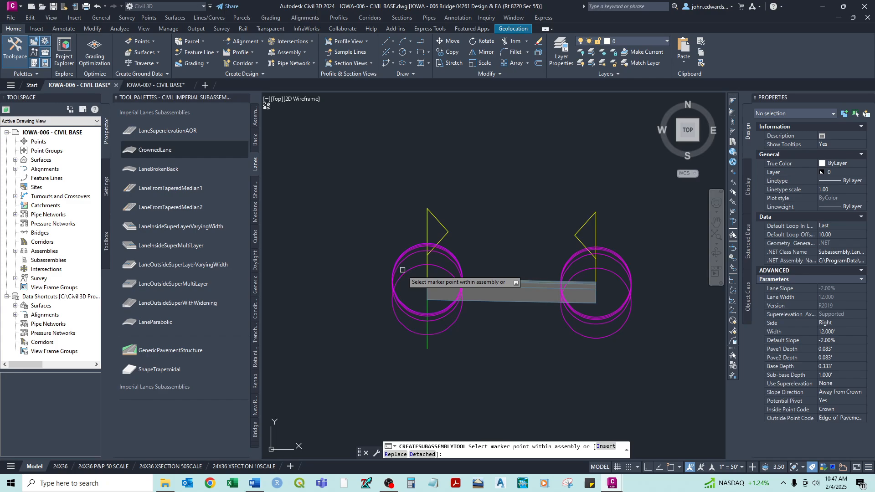
right_click(470, 231)
left_click(484, 242)
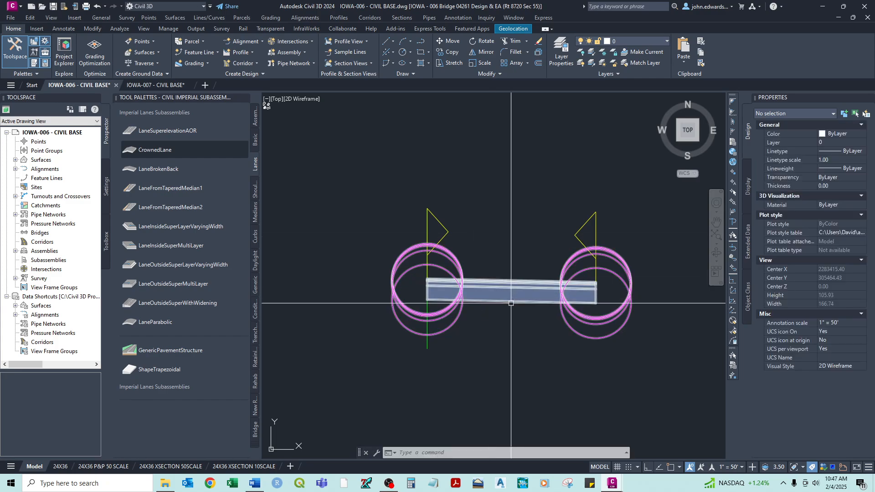
Examine the pavement, base and sub-base layers of the attached lane in relation to the typical sections above and below it
scroll(534, 319, "down", 9)
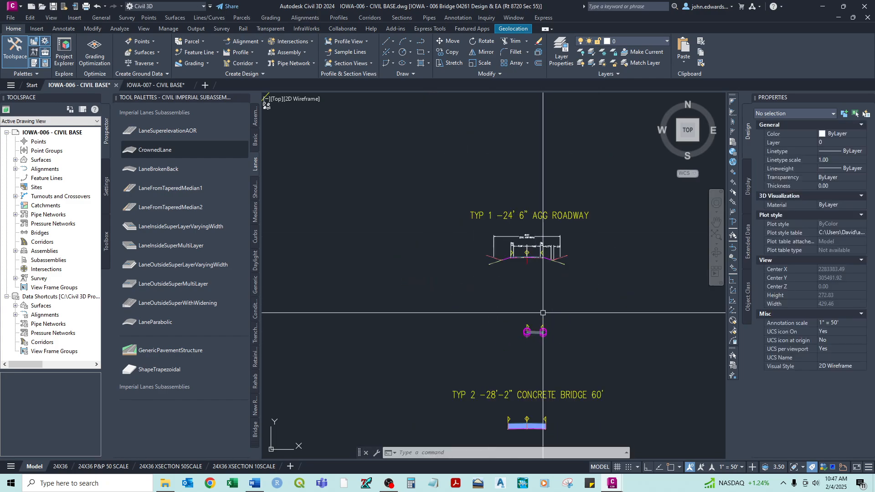
scroll(532, 323, "up", 7)
scroll(435, 409, "up", 3)
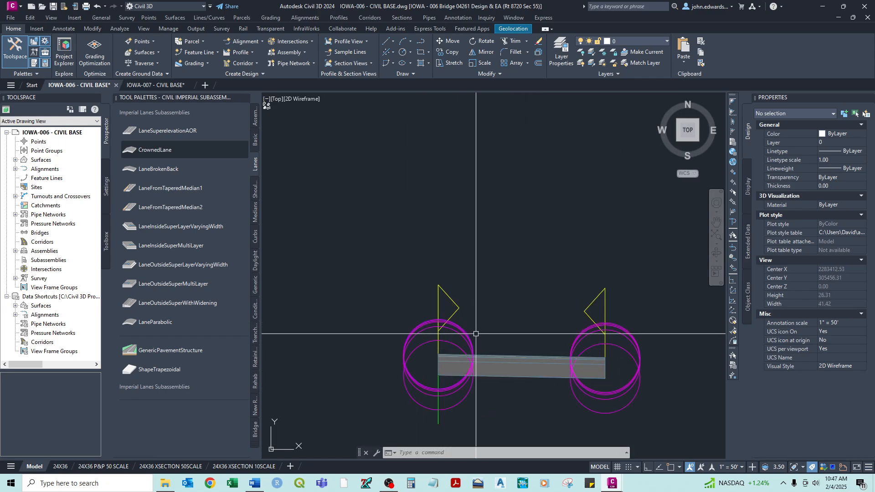
scroll(463, 273, "down", 4)
scroll(464, 264, "up", 8)
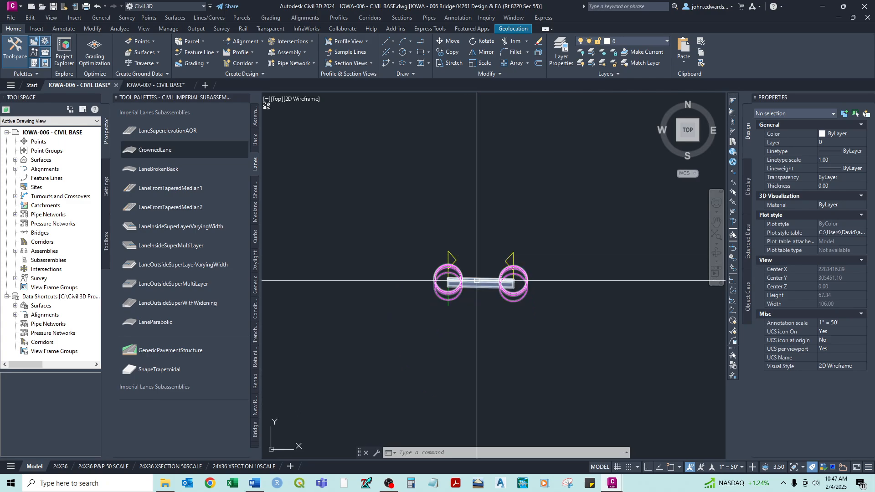
middle_click_drag(359, 301, 392, 259)
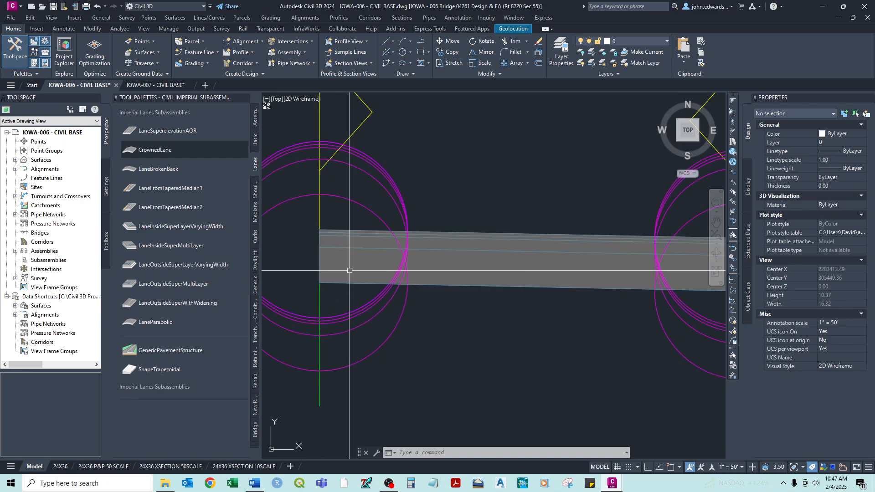
scroll(522, 294, "down", 8)
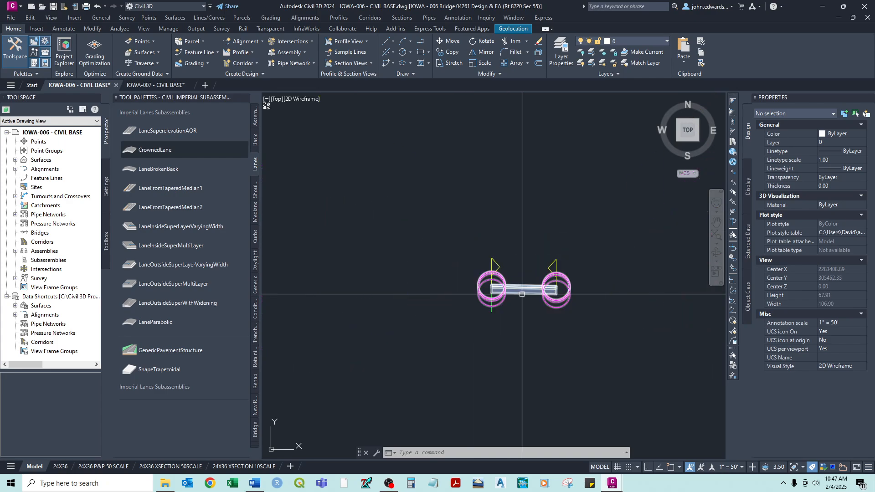
scroll(522, 294, "down", 4)
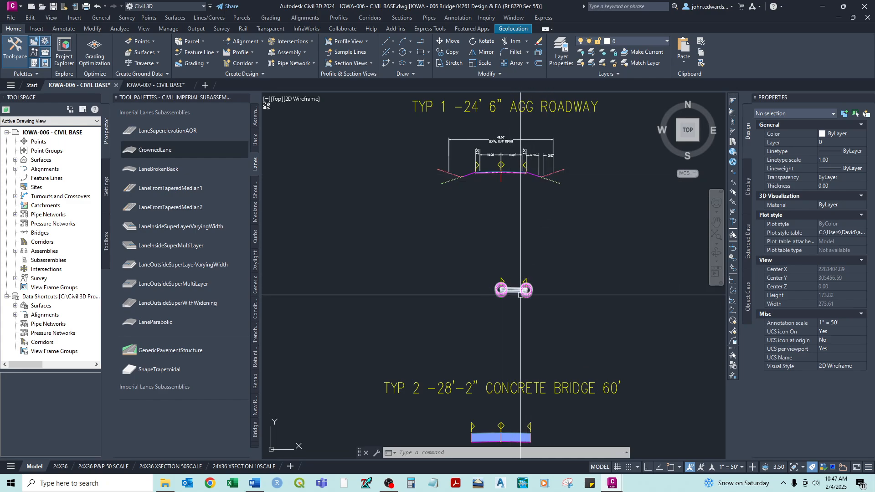
scroll(515, 293, "up", 6)
scroll(515, 293, "up", 6)
scroll(510, 293, "down", 4)
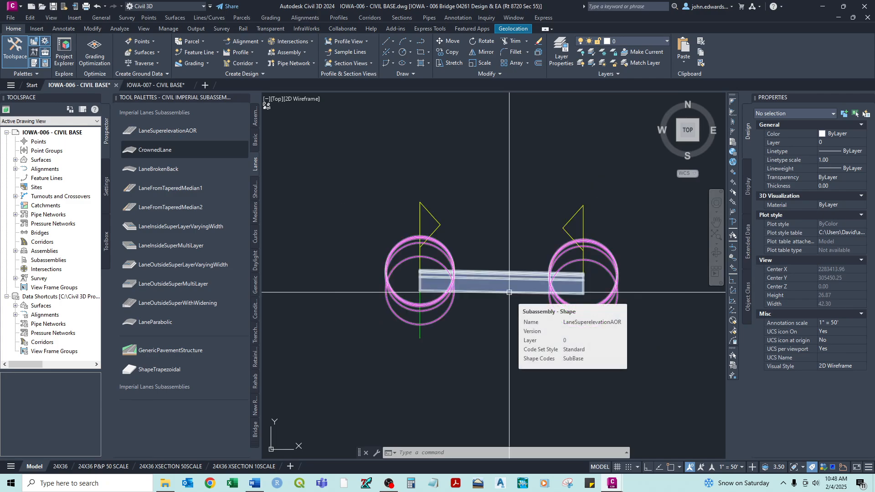
Set the width to 11' in the subassembly parameters of the right lane
left_click(509, 292)
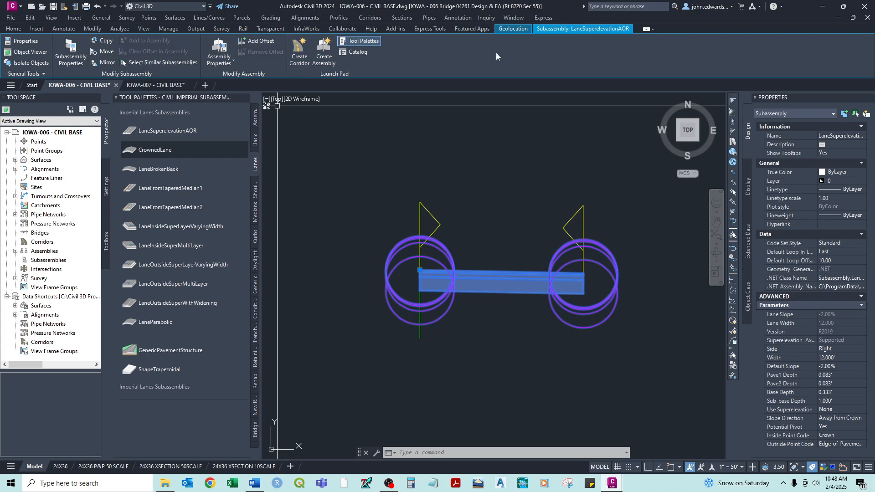
left_click(71, 59)
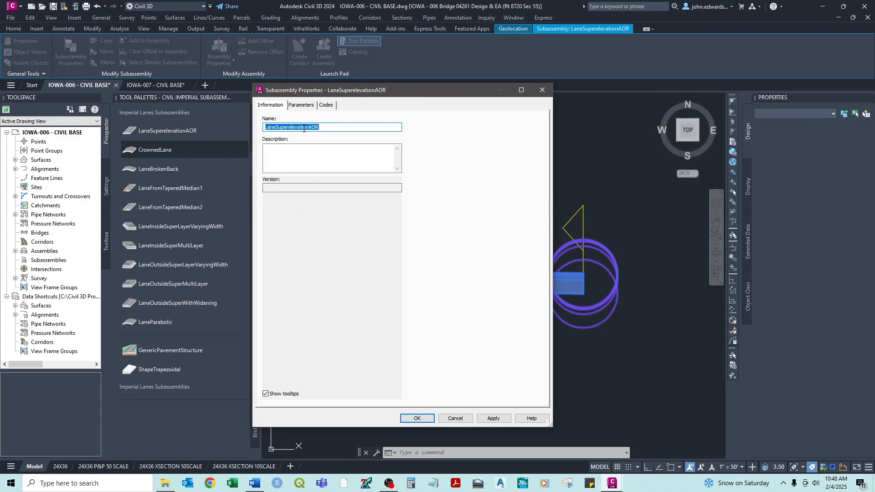
left_click(302, 105)
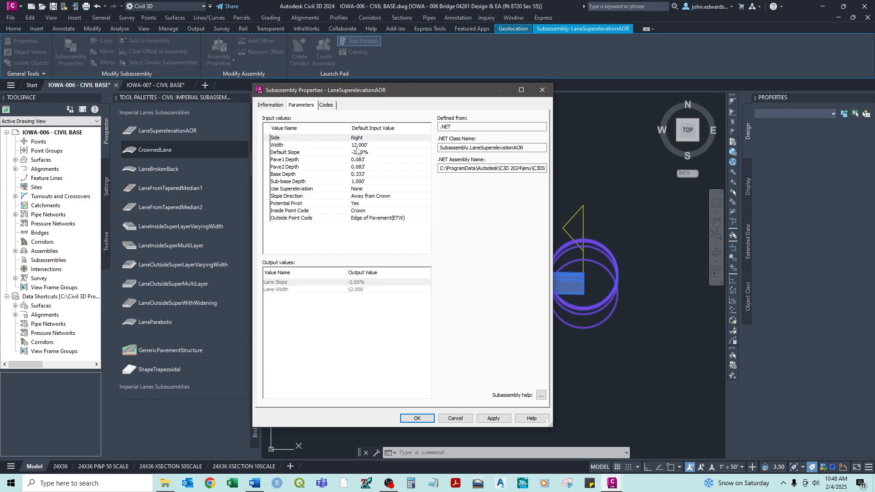
left_click(356, 145)
left_click(355, 146)
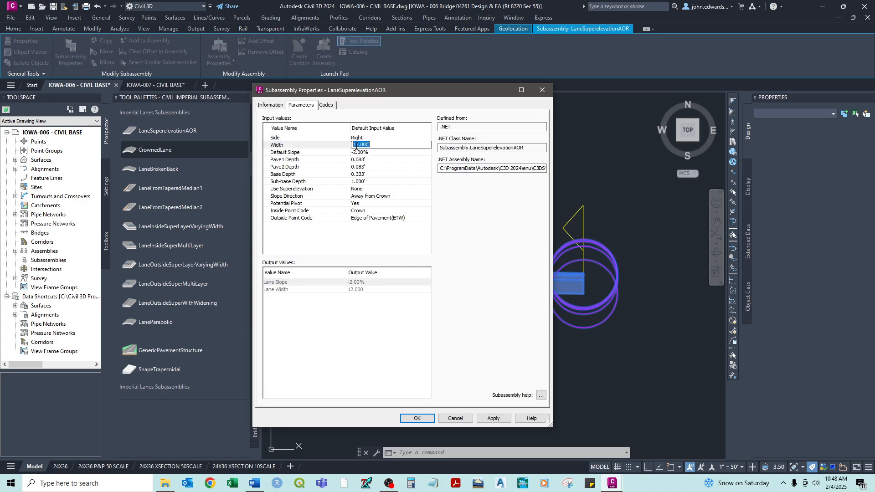
left_click(357, 145)
left_click(379, 154)
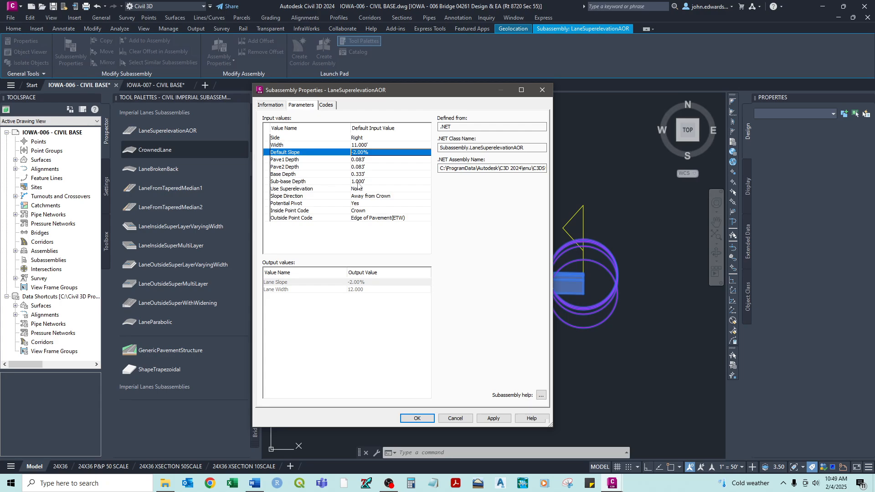
Set the right lane's Sub-base Depth, Base Depth and Pave2 Depth to 0
left_click_drag(391, 92, 231, 82)
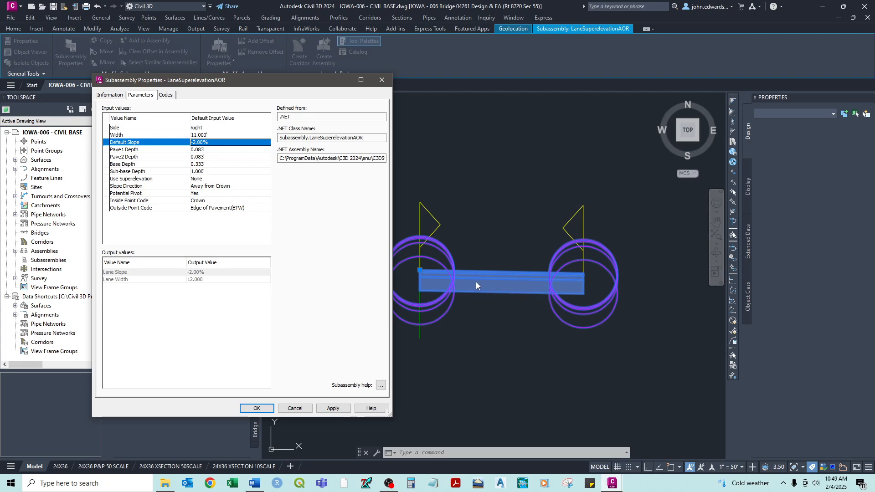
left_click(210, 151)
left_click(207, 171)
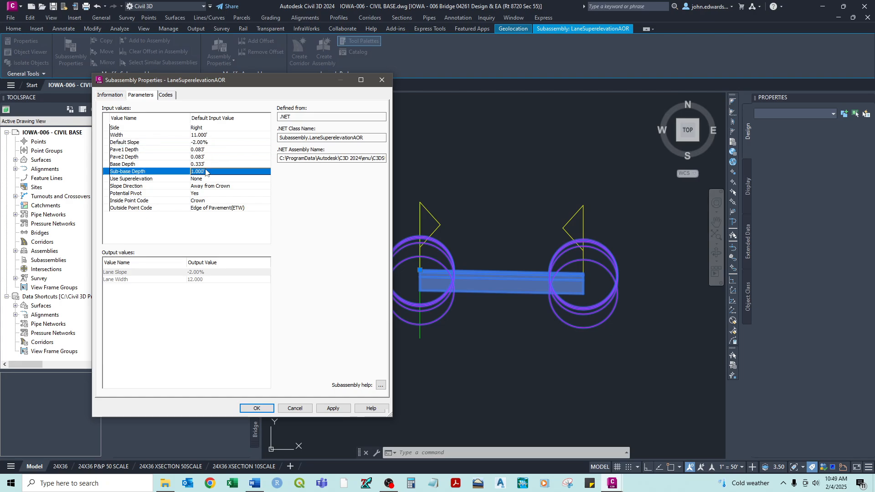
type("0")
left_click(191, 165)
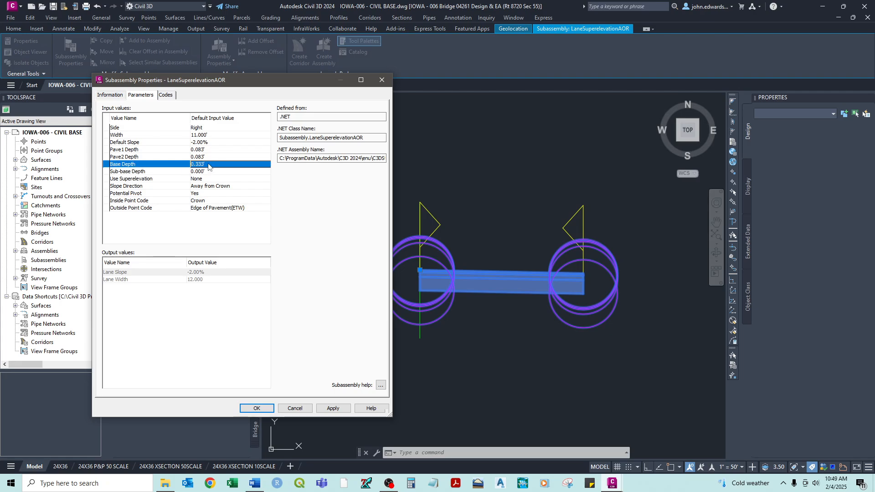
type("0")
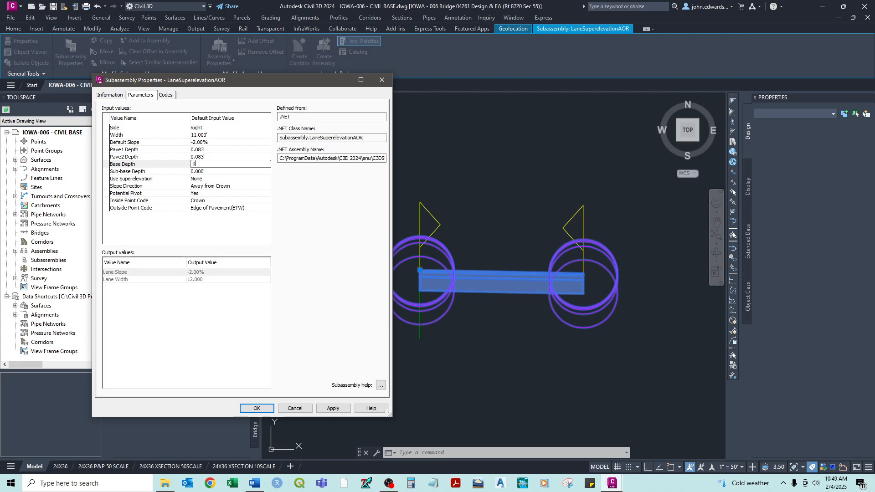
left_click(193, 156)
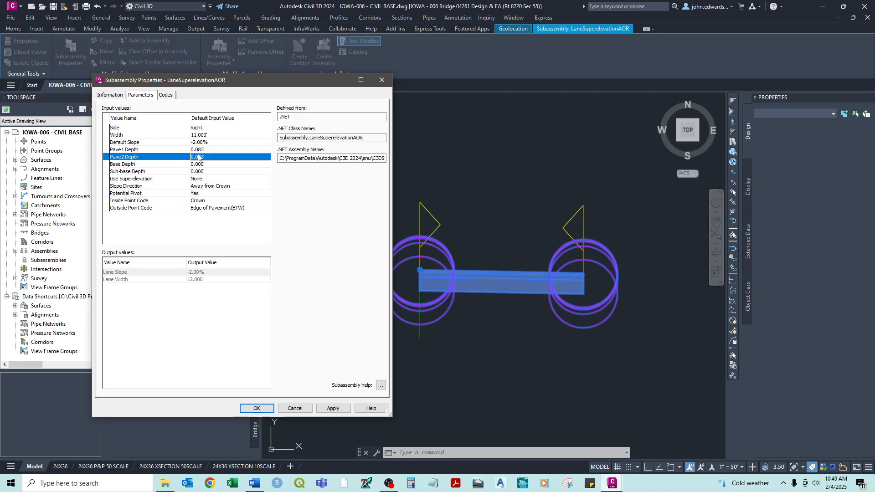
type("0")
left_click(185, 158)
Set the right lane's Pave1 Depth to 0.5' and apply the parameter changes to the subassembly
left_click(200, 149)
left_click(206, 149)
left_click_drag(198, 149, 210, 148)
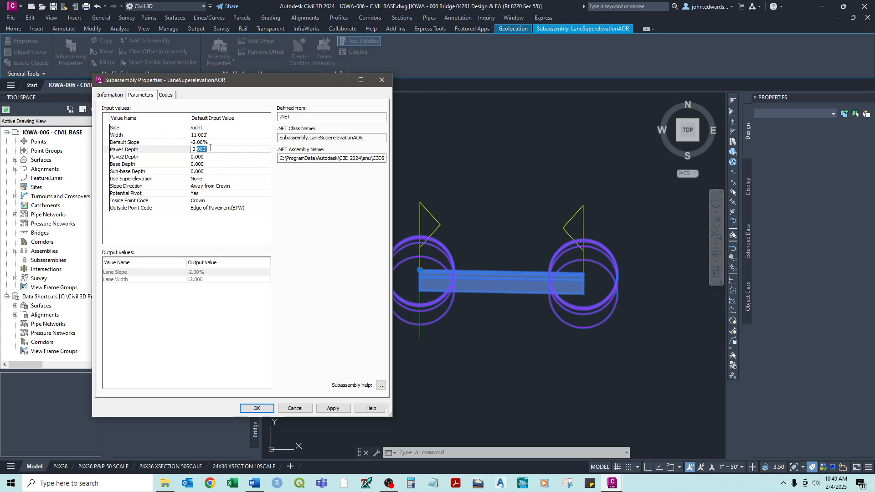
type("56")
key("Return")
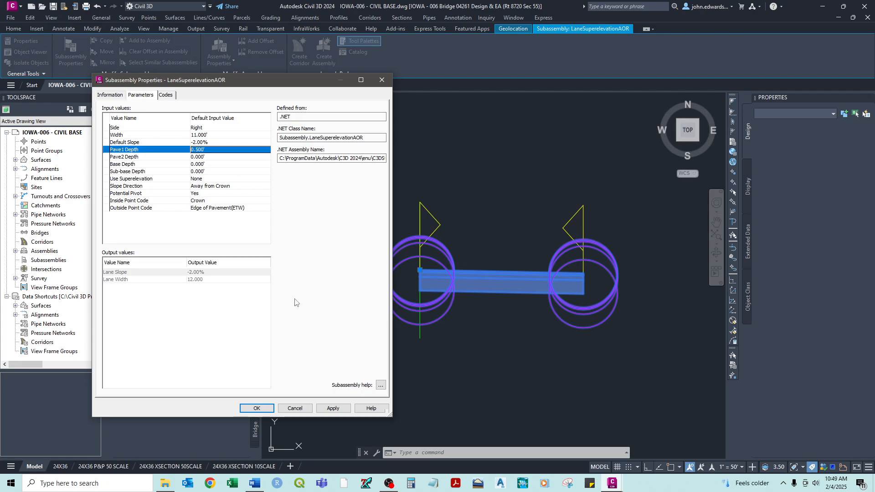
left_click(264, 411)
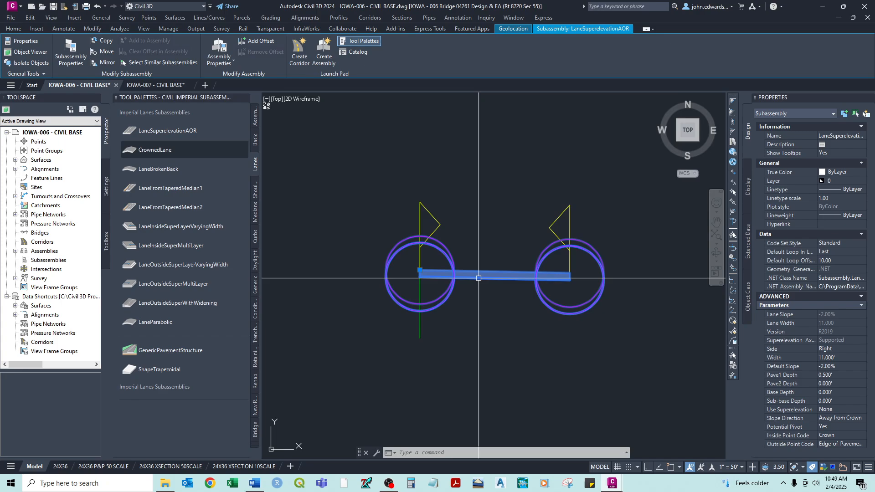
scroll(474, 302, "up", 3)
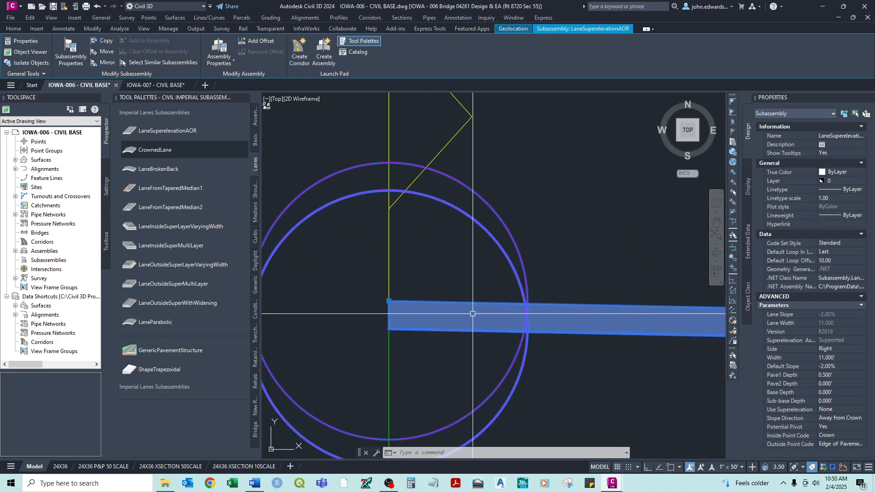
Compare the 11' right lane with the lane edge and side slope of the existing typical section above it
scroll(477, 304, "down", 3)
scroll(476, 303, "down", 4)
scroll(484, 291, "up", 2)
middle_click_drag(558, 295, 518, 275)
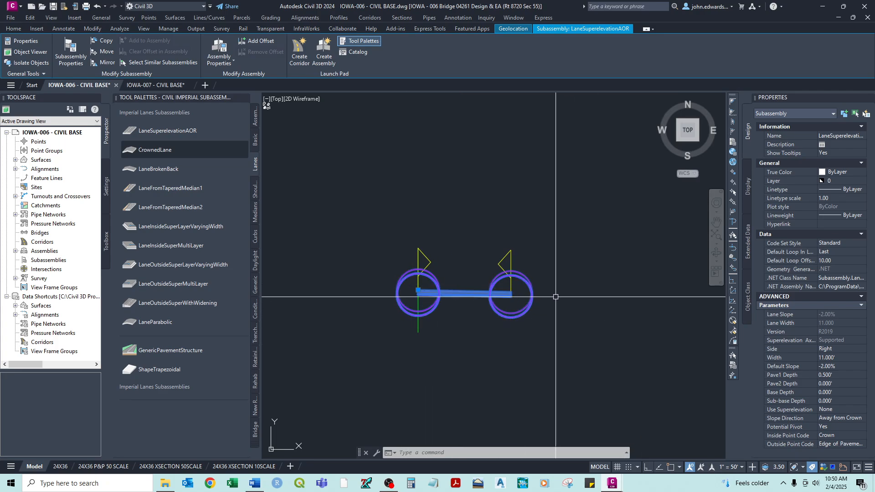
scroll(348, 198, "down", 2)
scroll(349, 198, "down", 2)
middle_click_drag(431, 196, 481, 295)
scroll(462, 152, "up", 8)
scroll(494, 157, "down", 6)
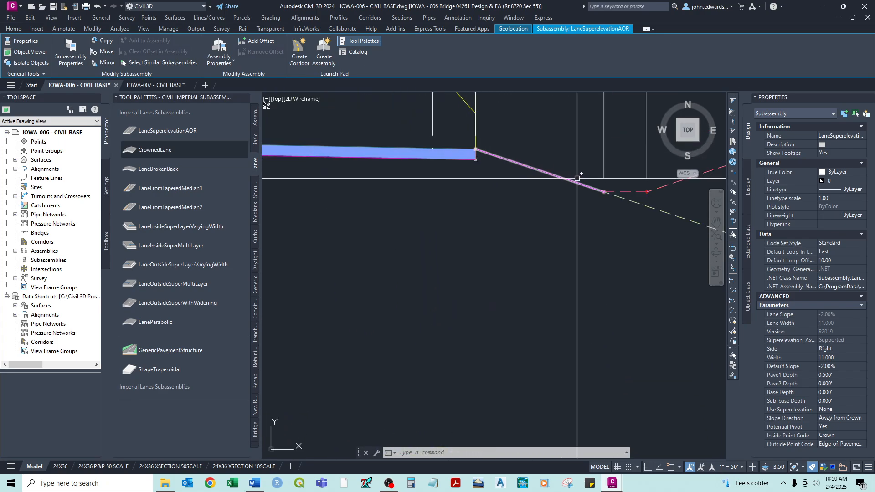
scroll(563, 176, "up", 2)
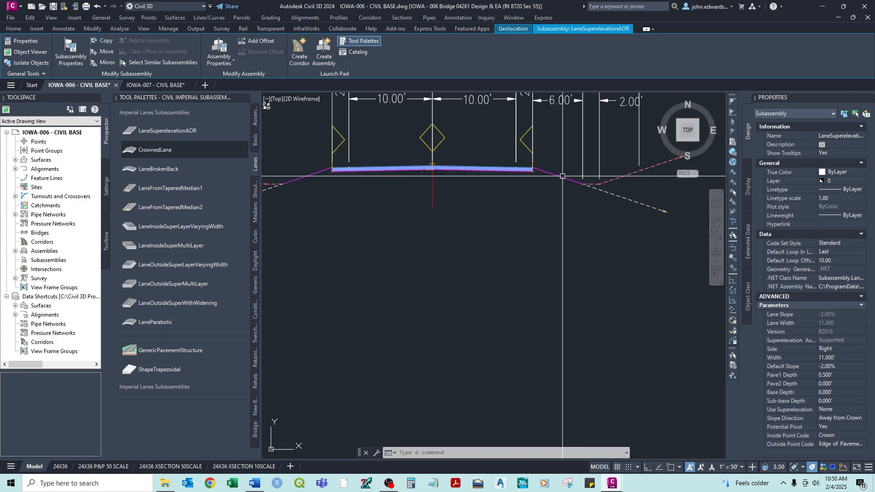
scroll(562, 178, "down", 2)
middle_click_drag(555, 368, 497, 214)
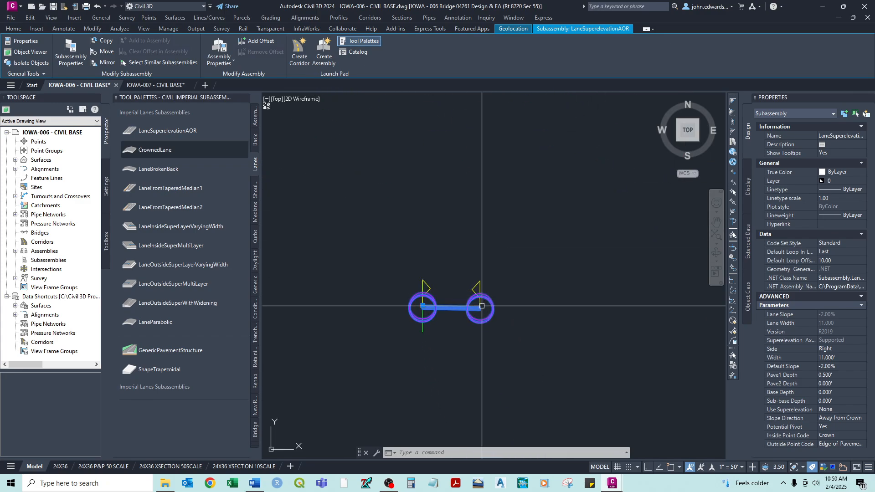
middle_click_drag(380, 201, 379, 225)
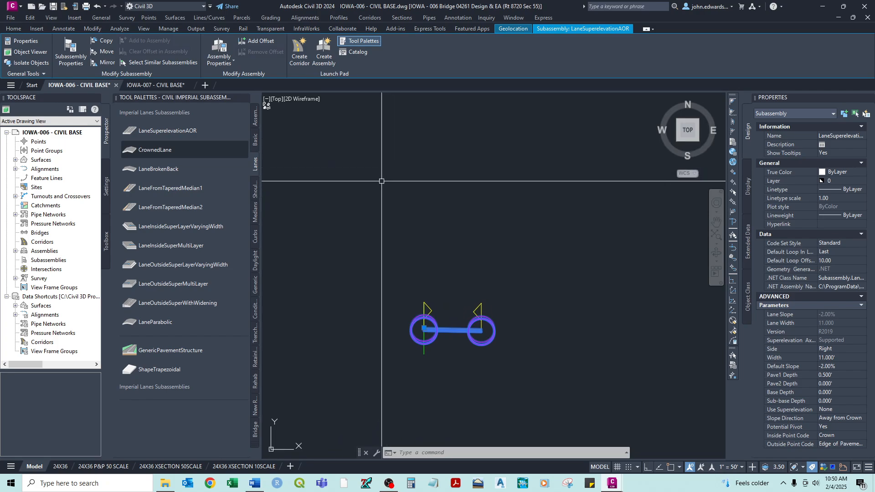
Browse the shoulder and curb subassemblies and inspect the slope link beside the existing section's right lane
left_click(257, 204)
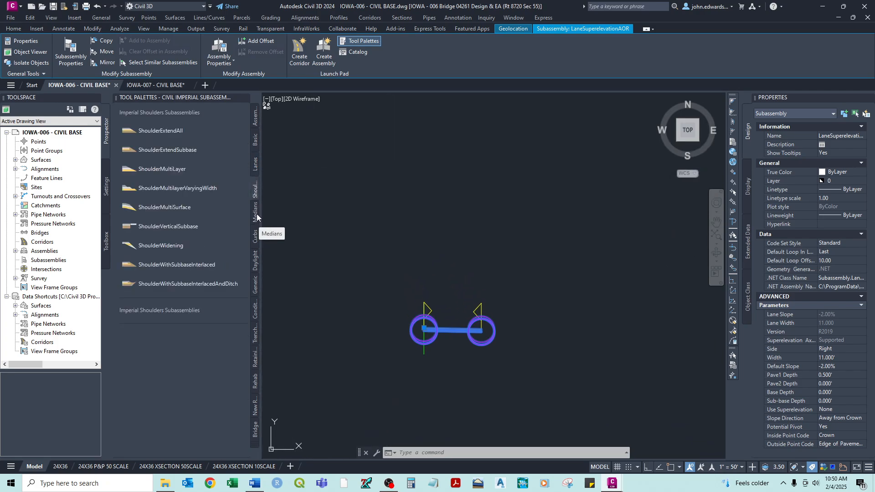
left_click(256, 236)
scroll(420, 253, "down", 4)
scroll(416, 234, "up", 5)
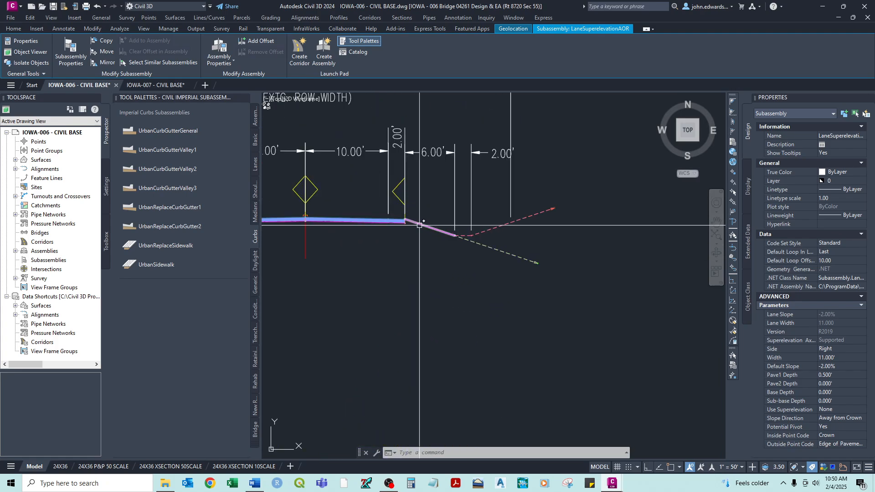
left_click(420, 225)
scroll(420, 224, "down", 3)
middle_click_drag(424, 318, 441, 192)
scroll(440, 192, "down", 2)
key("Escape")
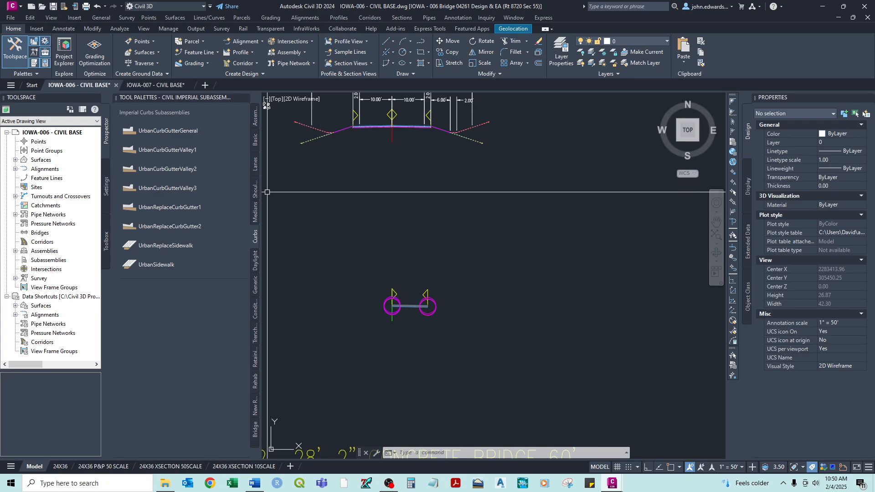
Attach a generic LinkWidthAndSlope subassembly to the upper marker point at the right lane's outer edge
left_click(255, 268)
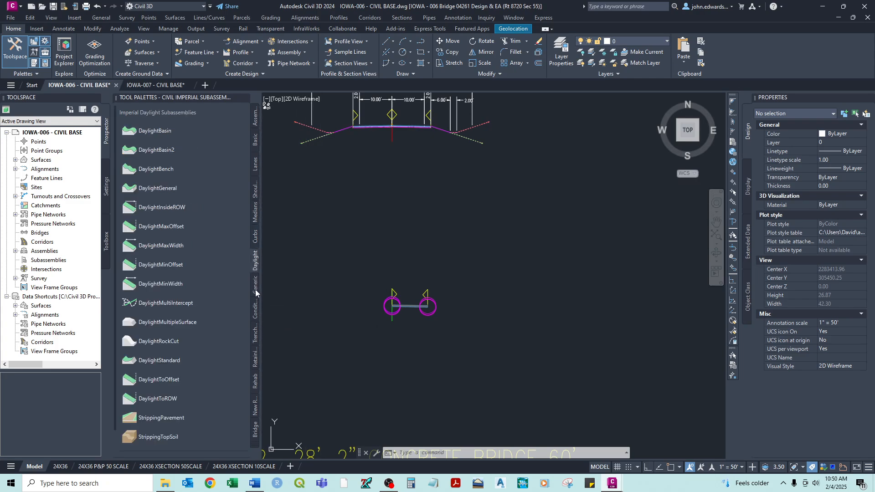
left_click(255, 285)
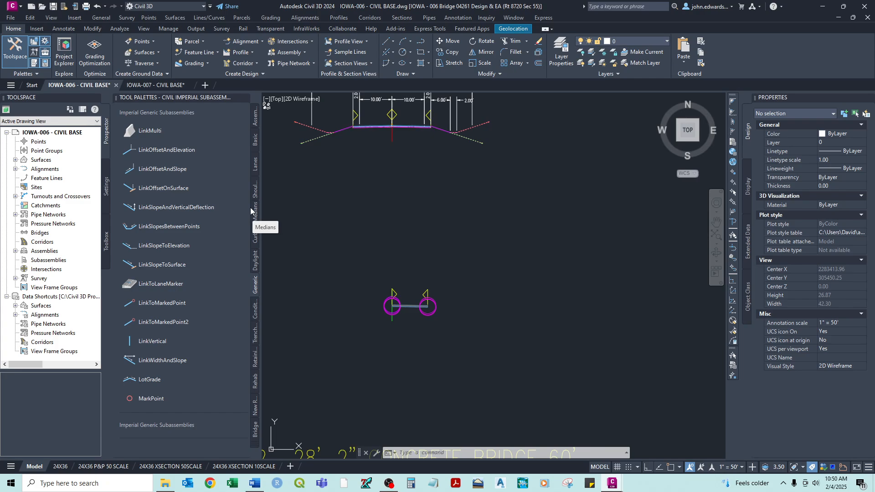
left_click(170, 361)
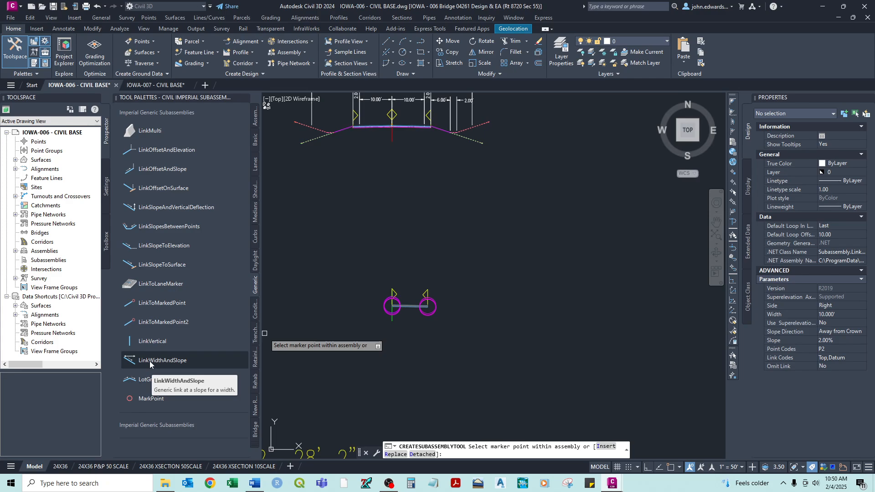
left_click(176, 360)
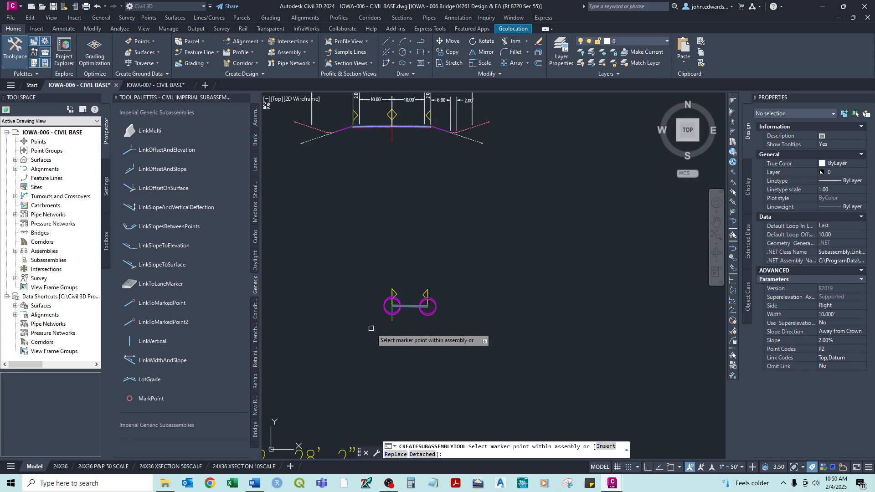
scroll(416, 301, "up", 8)
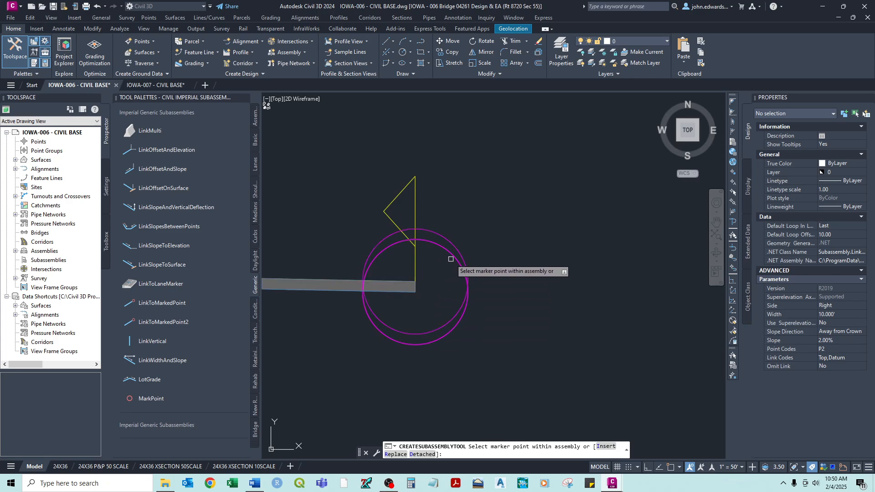
scroll(423, 339, "up", 2)
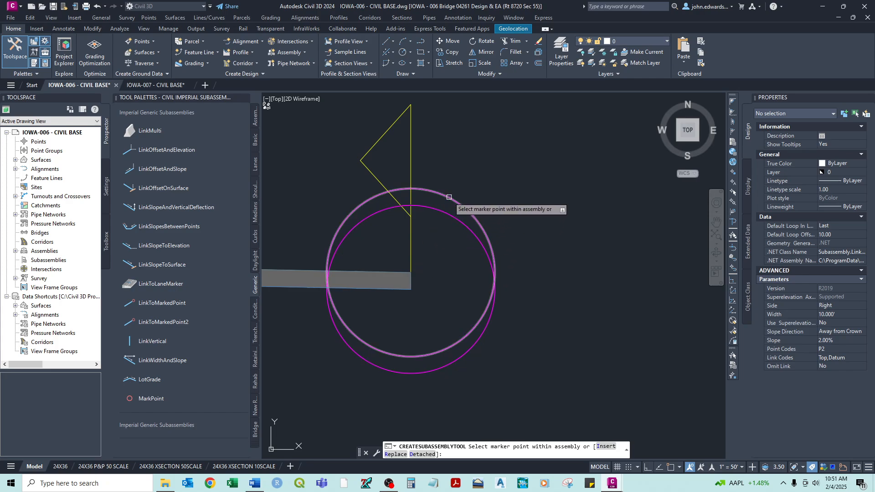
scroll(448, 199, "down", 5)
mouse_move(403, 228)
middle_mouse_down()
mouse_move(499, 254)
mouse_move(487, 276)
middle_mouse_up()
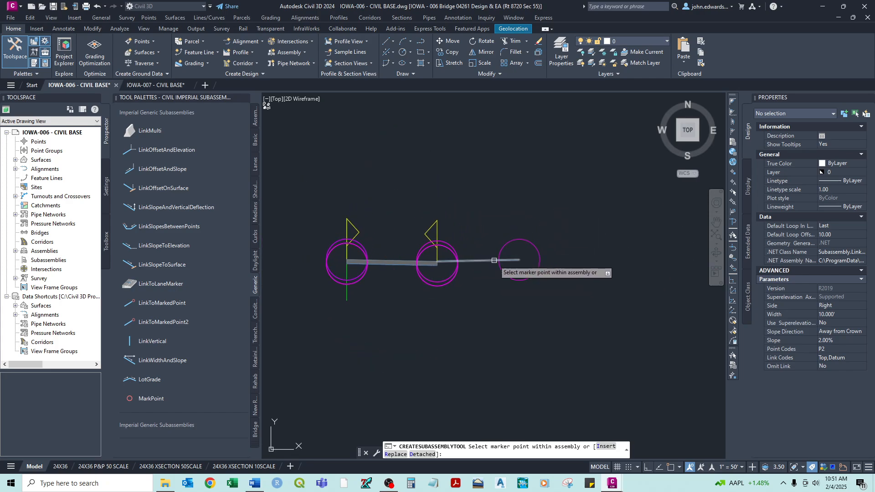
right_click(488, 238)
left_click(497, 244)
left_click(497, 244)
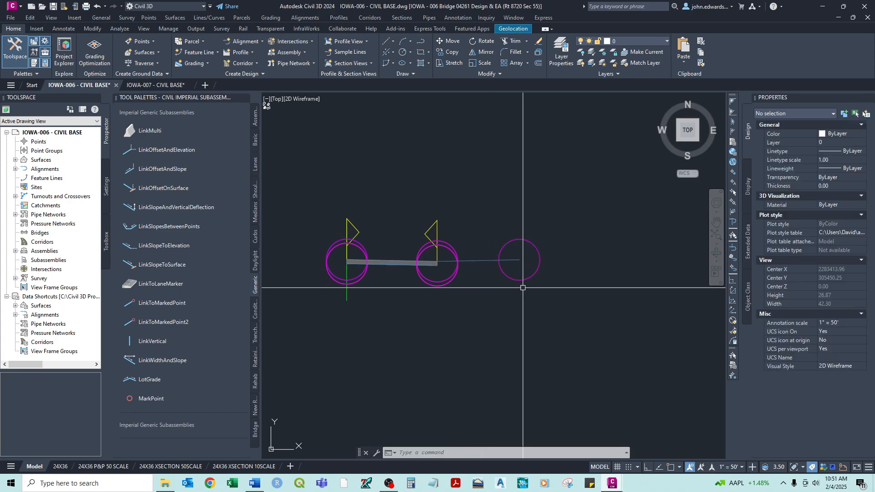
Set the width to 6' in the subassembly parameters of the new LinkWidthAndSlope link
scroll(477, 258, "up", 2)
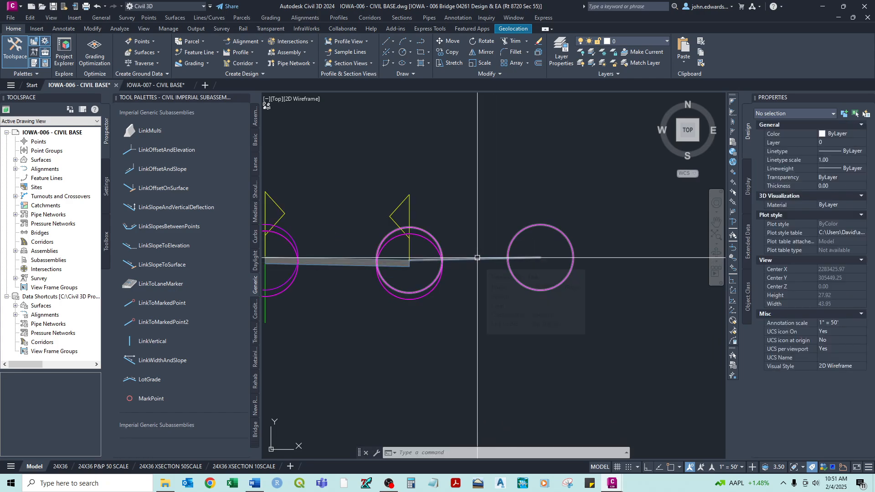
left_click(477, 258)
left_click(71, 64)
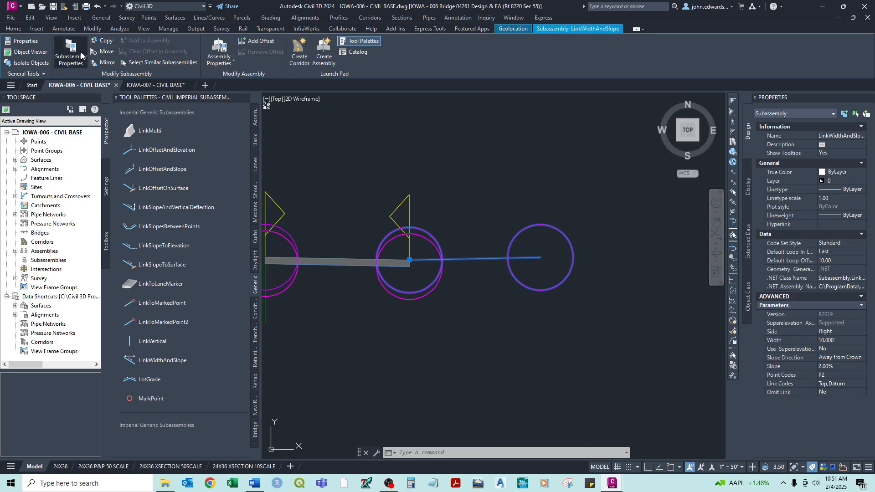
left_click(142, 95)
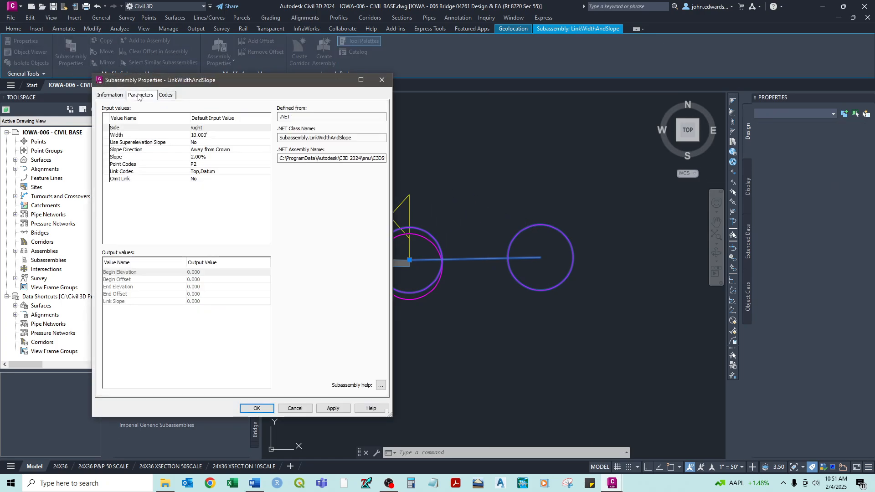
left_click(204, 135)
left_click(203, 135)
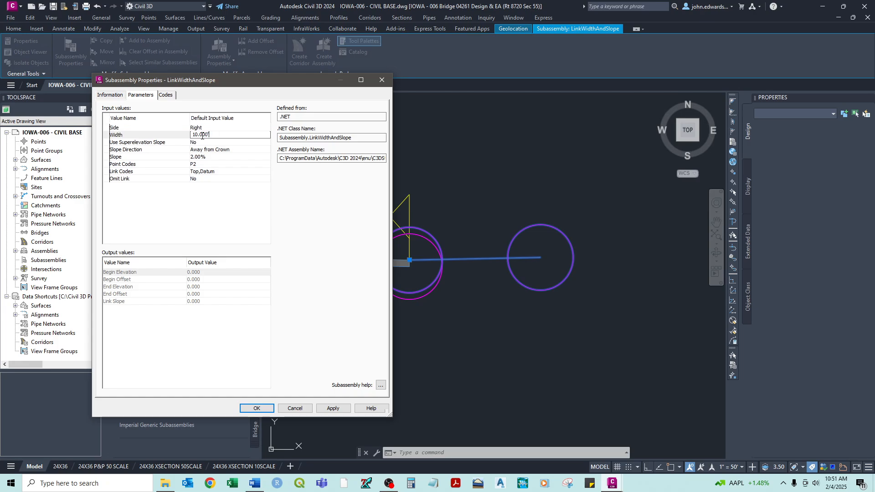
double_click(193, 136)
type("6")
key("Return")
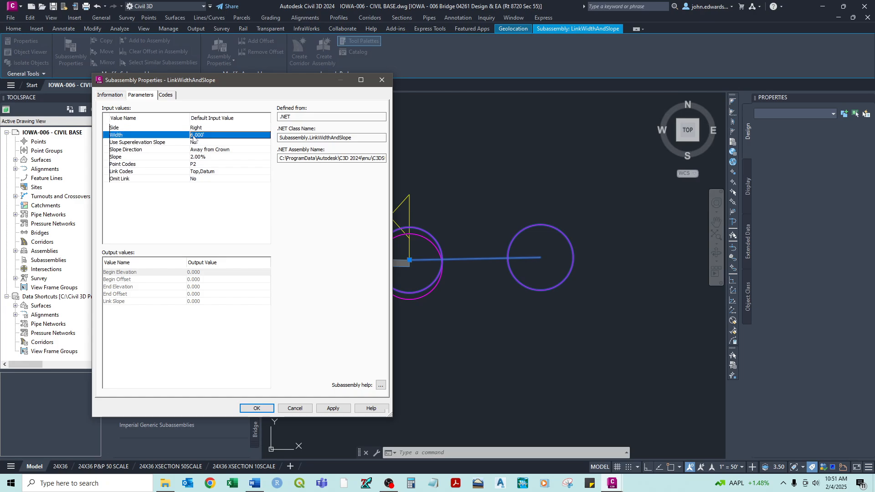
Set the link's slope to -33.33%, apply the parameter changes and deselect the link
left_click(206, 157)
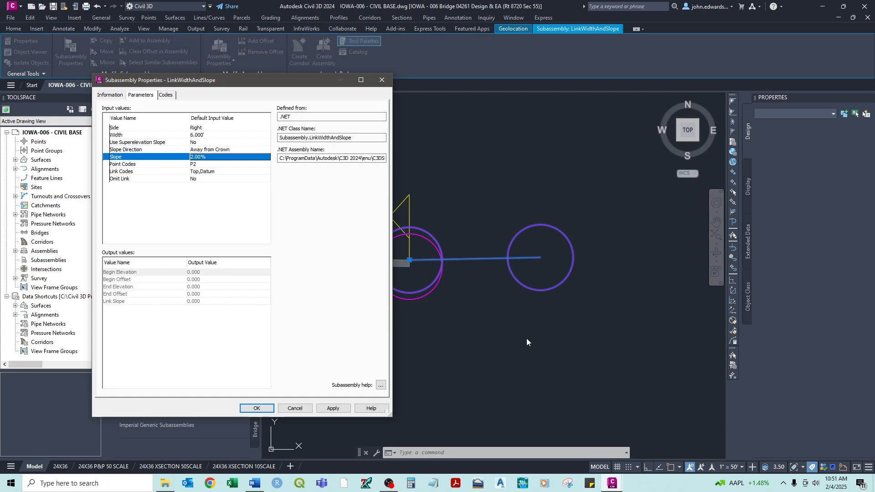
left_click(206, 157)
type("-33.33")
left_click(333, 408)
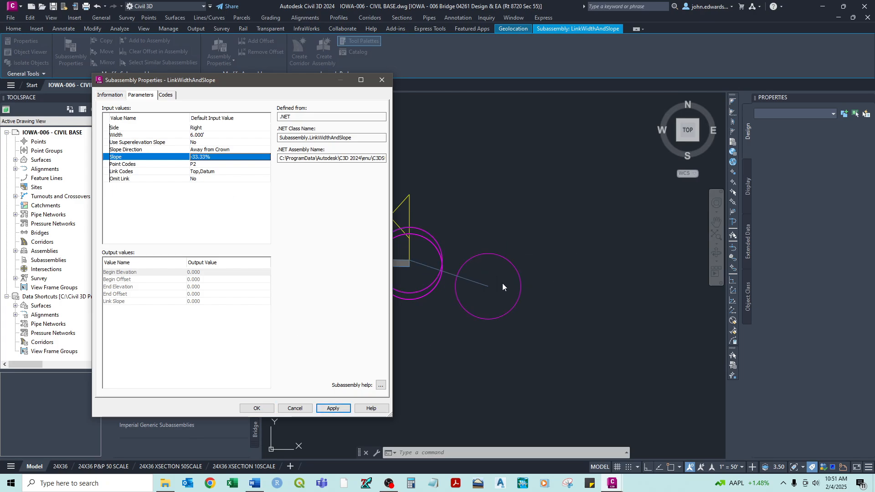
left_click(257, 408)
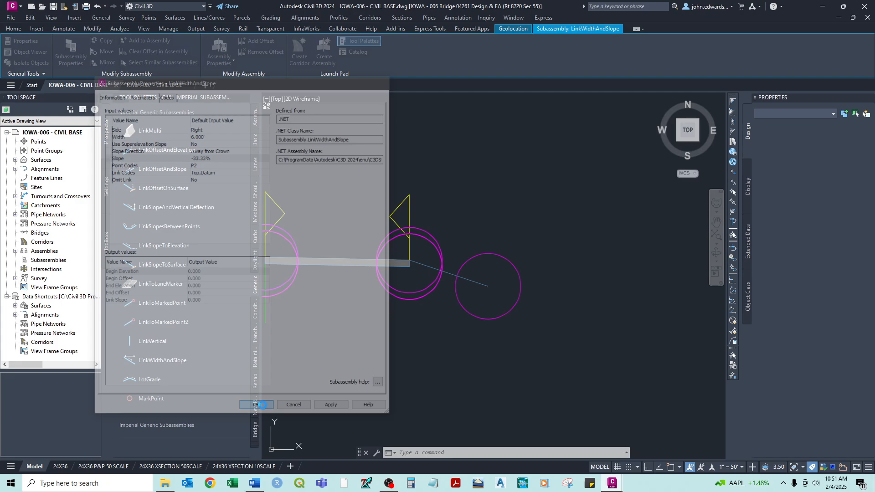
key("Escape")
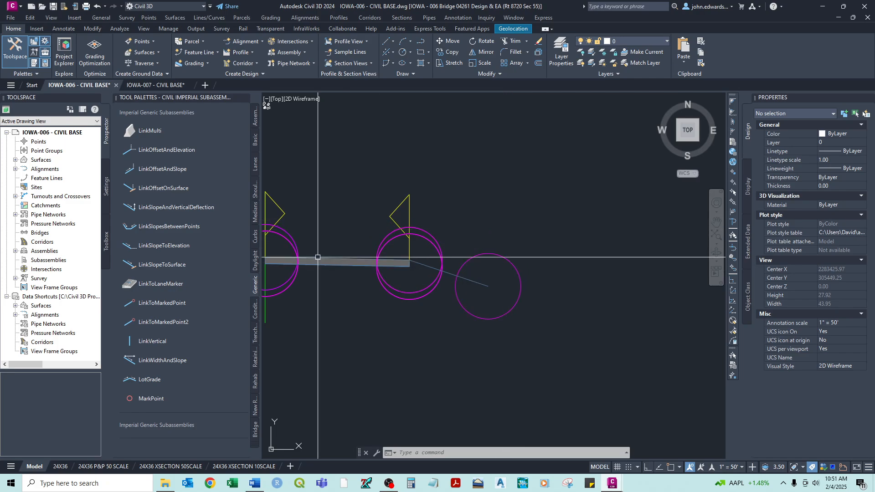
Check which daylight subassembly the existing typical section uses beyond its right side slope
left_click(255, 263)
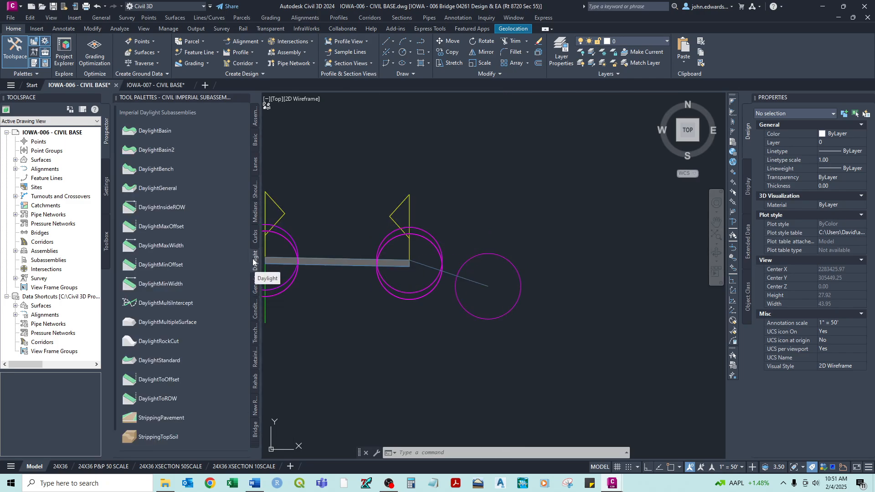
scroll(327, 199, "down", 3)
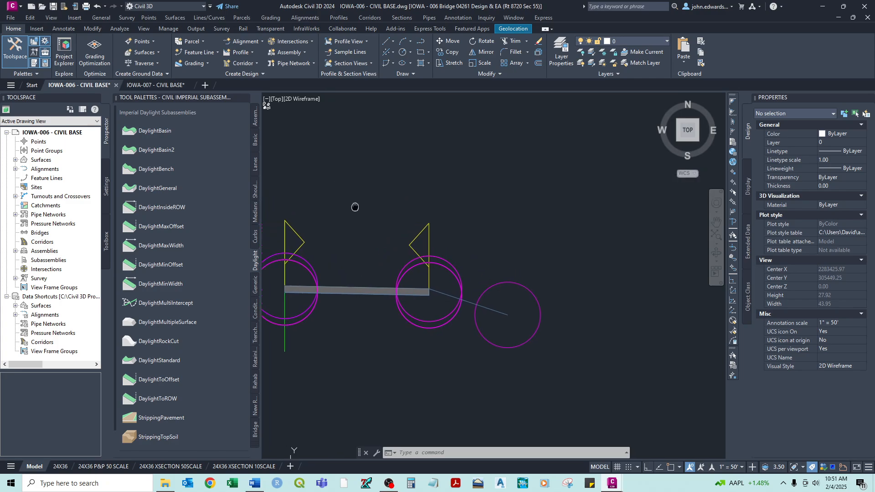
mouse_move(385, 176)
middle_mouse_down()
mouse_move(414, 302)
mouse_move(437, 286)
middle_mouse_up()
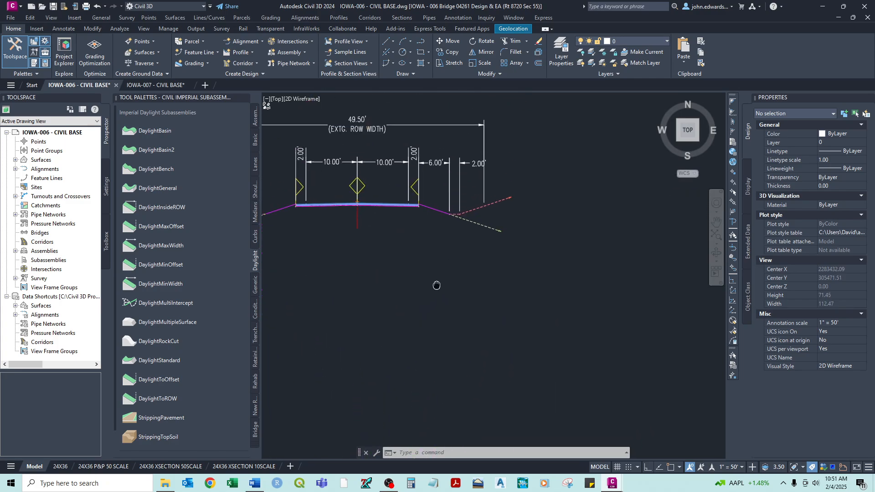
left_click(465, 218)
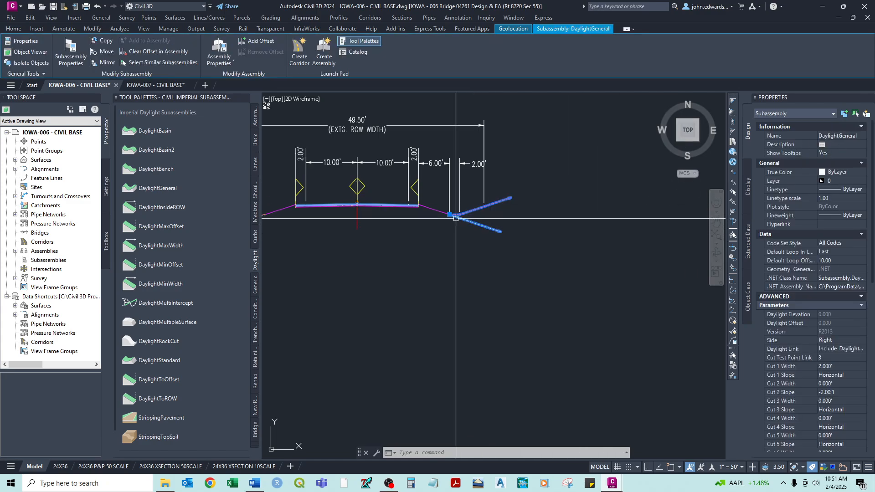
key("Escape")
scroll(483, 301, "down", 5)
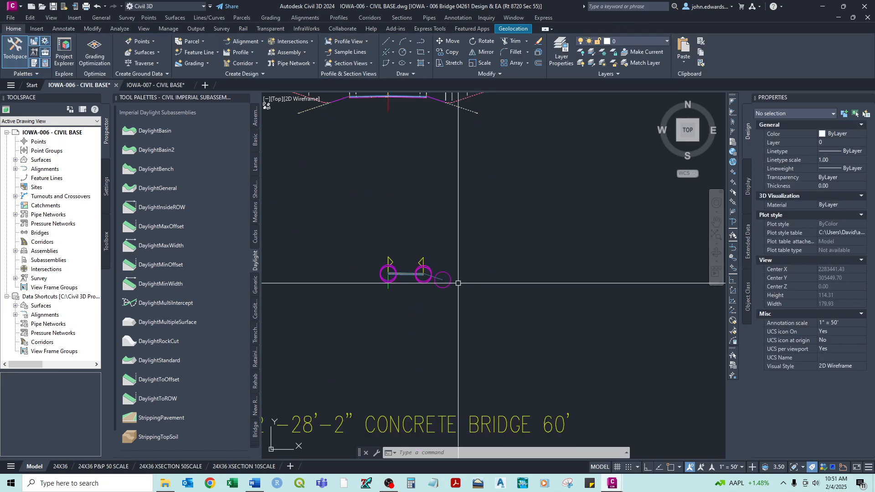
scroll(455, 283, "up", 4)
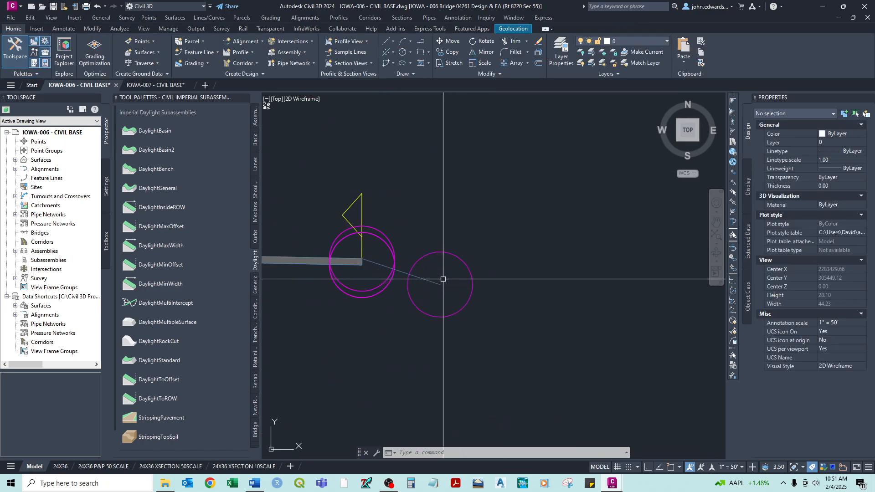
Attach a DaylightGeneral subassembly to the marker point at the outer end of the right slope link
left_click(159, 190)
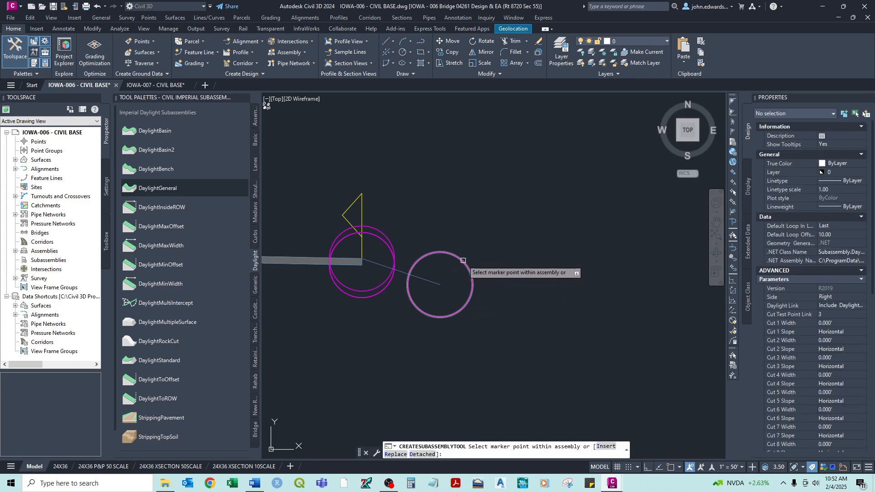
left_click(463, 260)
right_click(496, 223)
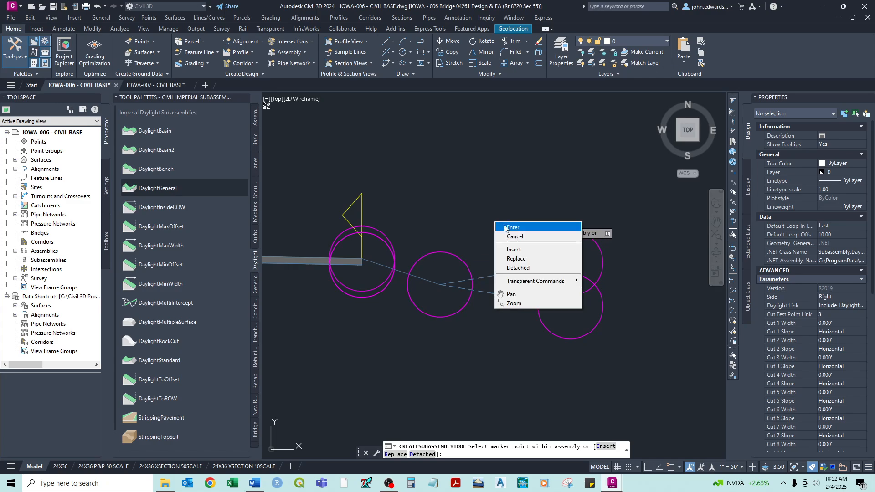
left_click(497, 225)
scroll(480, 263, "up", 2)
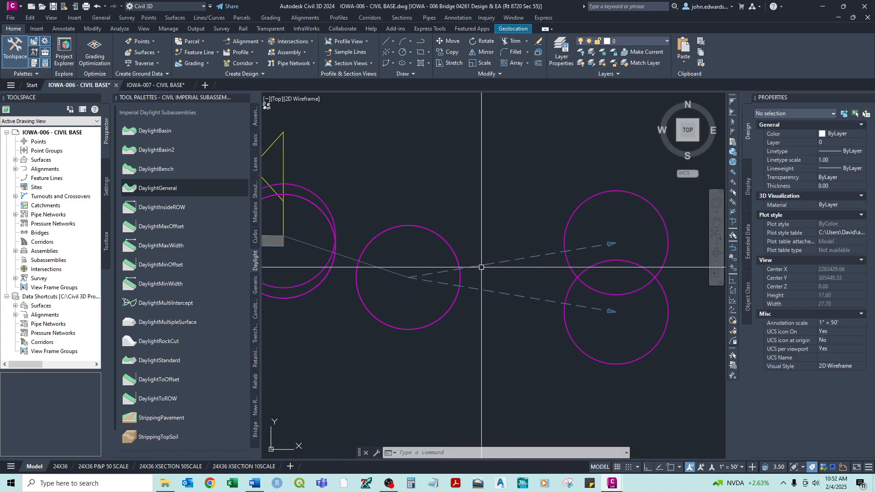
middle_click_drag(481, 263, 456, 219)
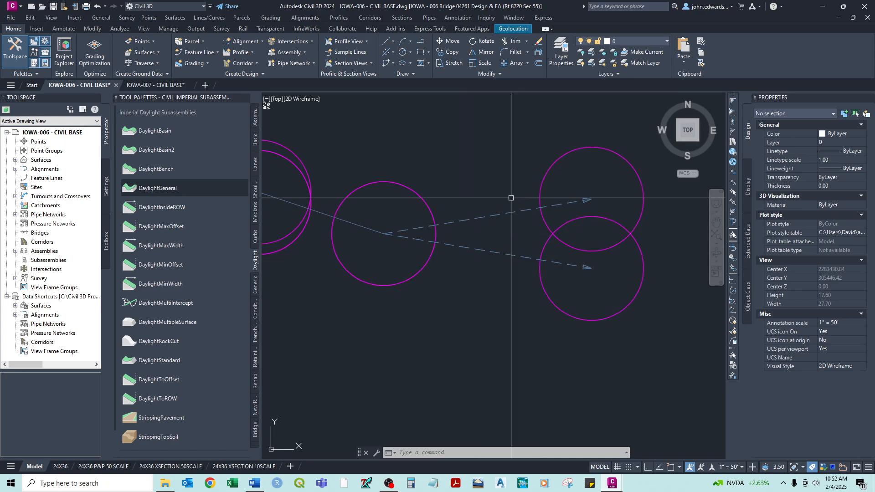
Open the input parameters of the new DaylightGeneral subassembly for editing
left_click(493, 253)
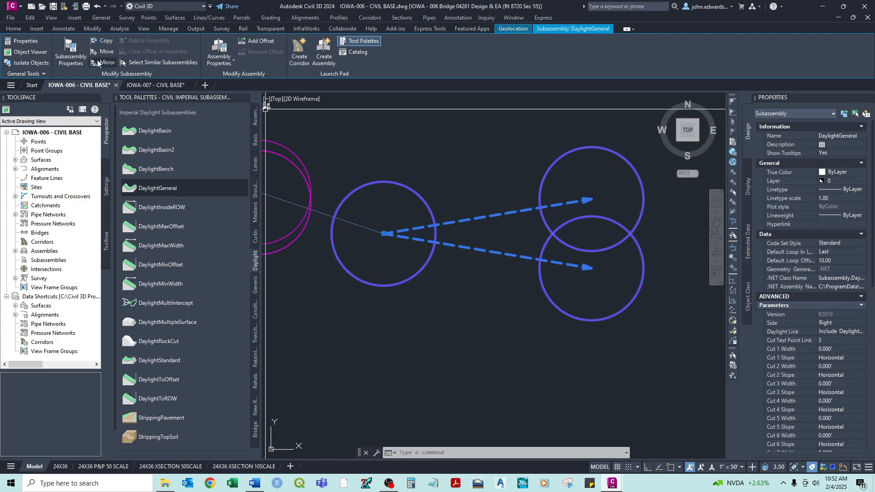
left_click(71, 54)
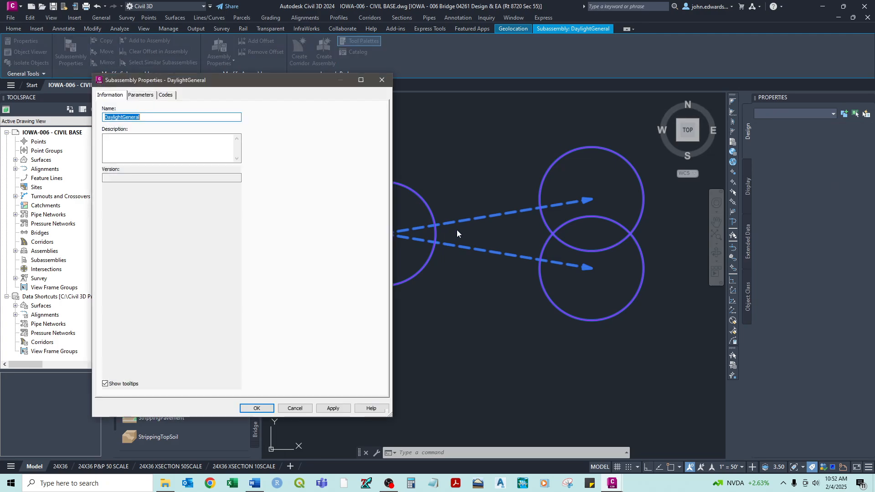
left_click(140, 95)
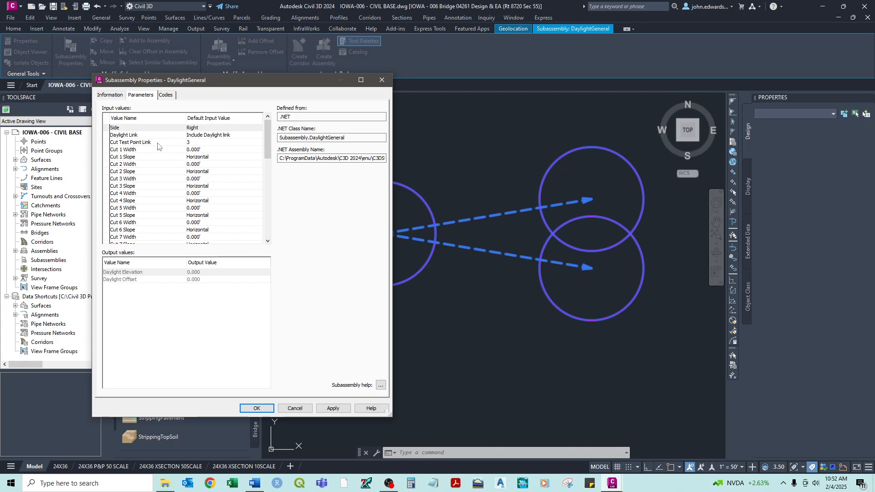
mouse_move(267, 141)
left_mouse_down()
mouse_move(268, 208)
mouse_move(268, 138)
left_mouse_up()
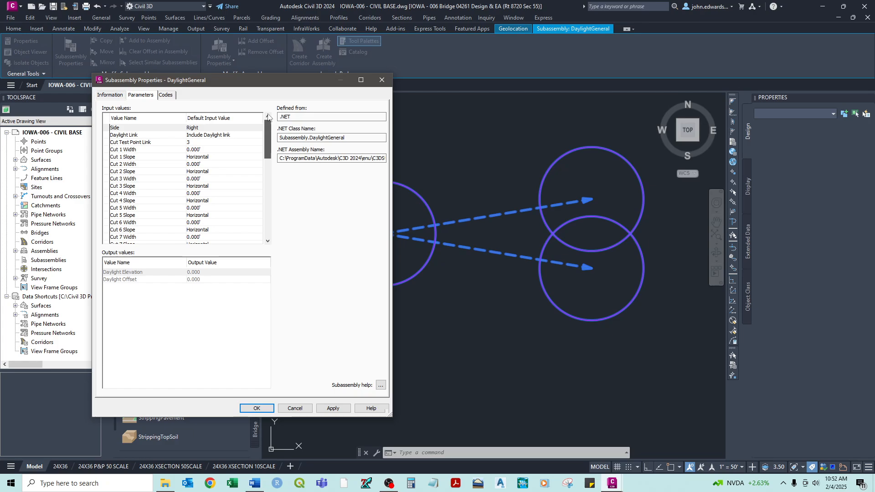
Examine the DaylightGeneral help diagrams for the cut, fill and guardrail parameters, then close the help
left_click(380, 386)
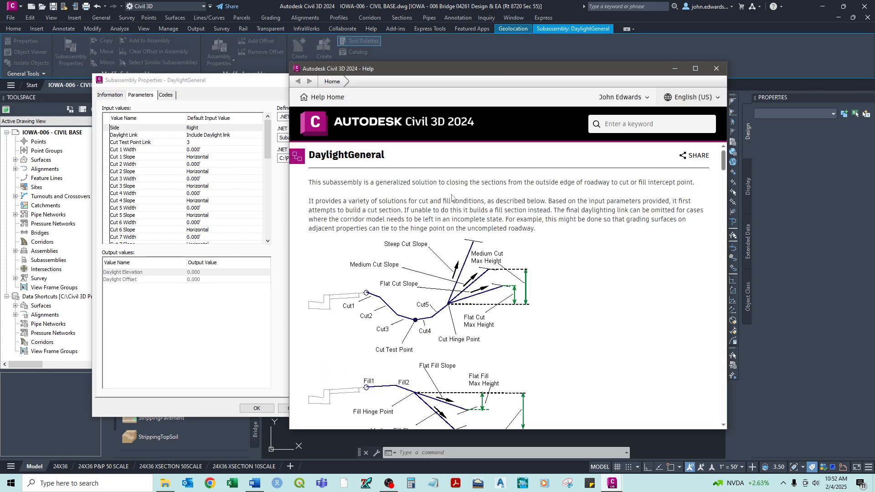
scroll(453, 203, "down", 6)
scroll(459, 224, "up", 1)
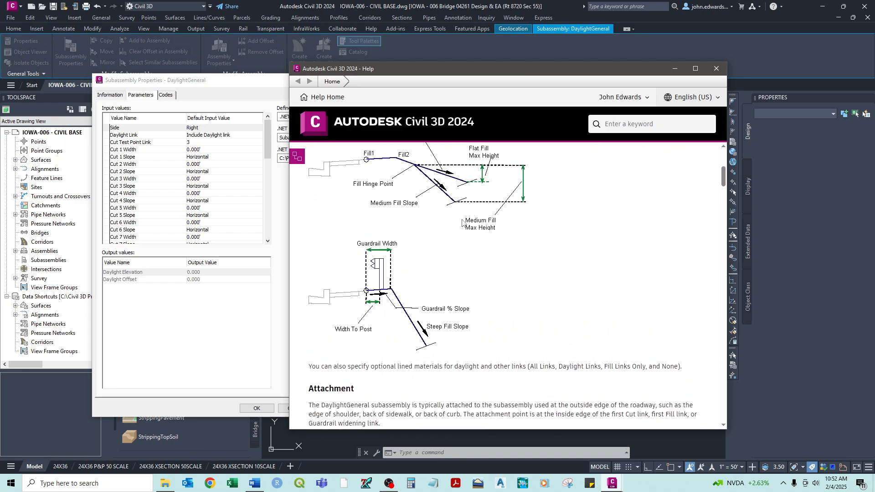
scroll(458, 217, "up", 3)
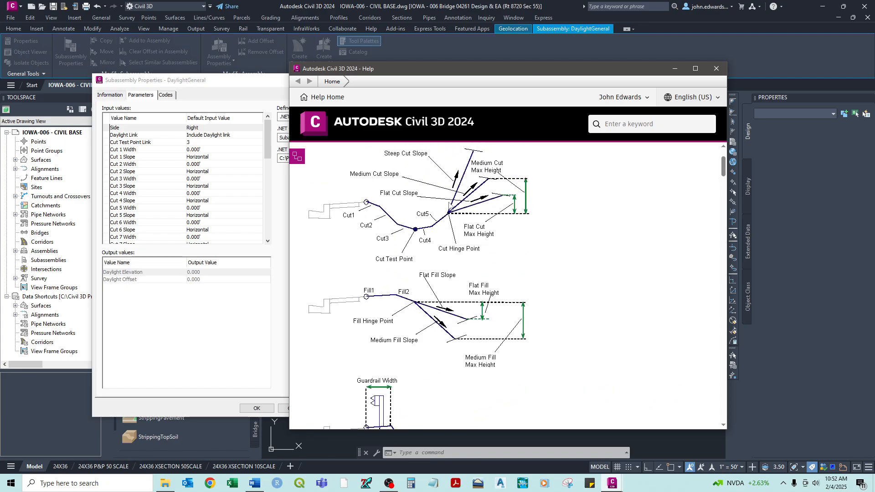
scroll(451, 208, "up", 2)
scroll(394, 212, "down", 1)
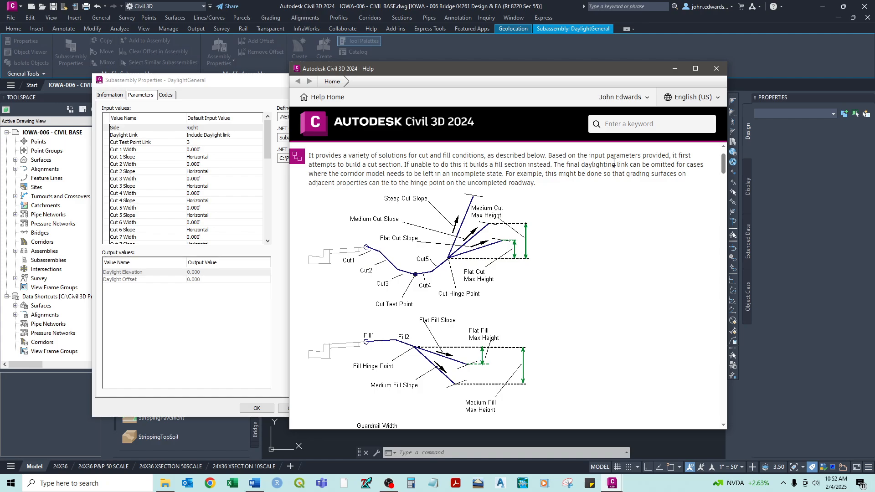
left_click_drag(519, 66, 145, 115)
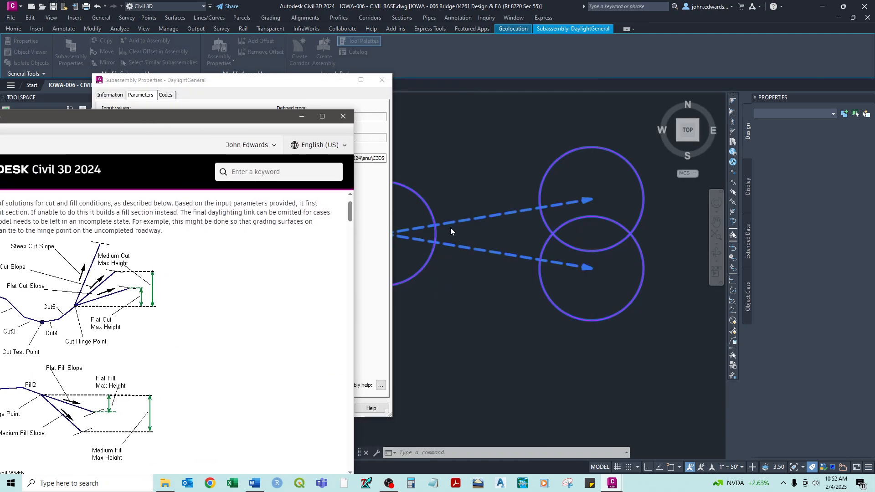
left_click_drag(220, 116, 504, 87)
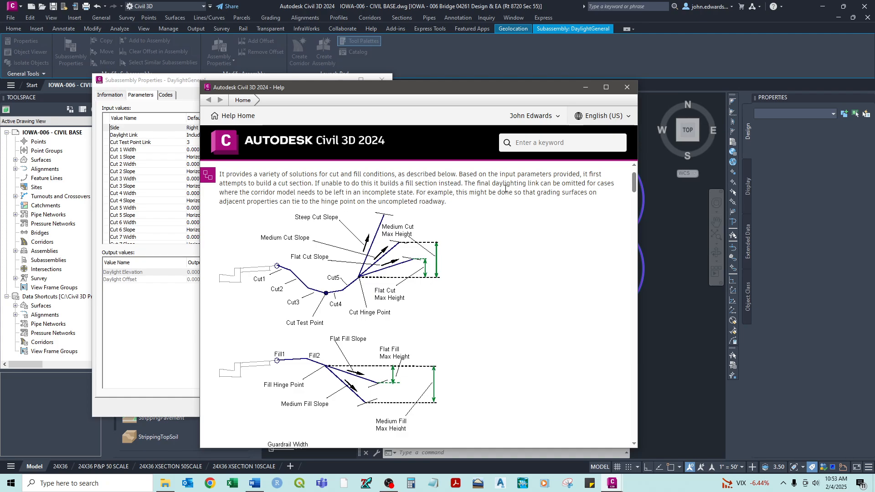
left_click(626, 88)
Set the DaylightGeneral subassembly's Cut 1 Width to 2'
left_click_drag(184, 80, 327, 105)
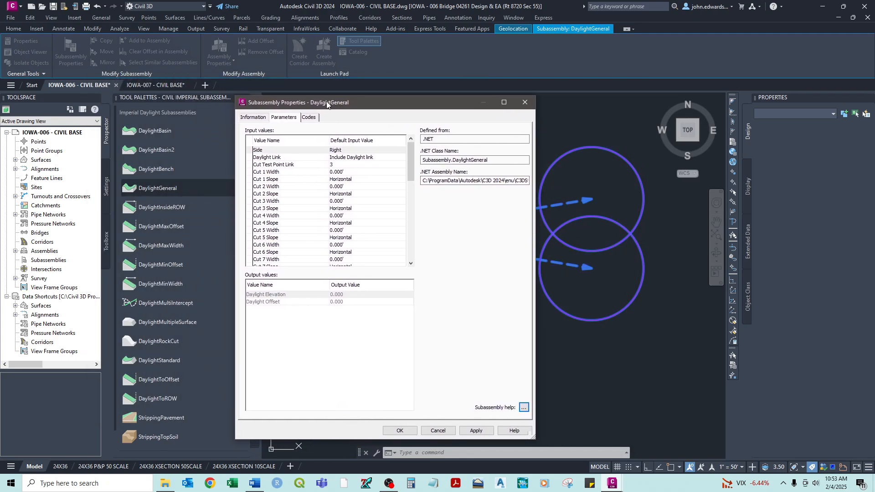
left_click(339, 172)
left_click(338, 172)
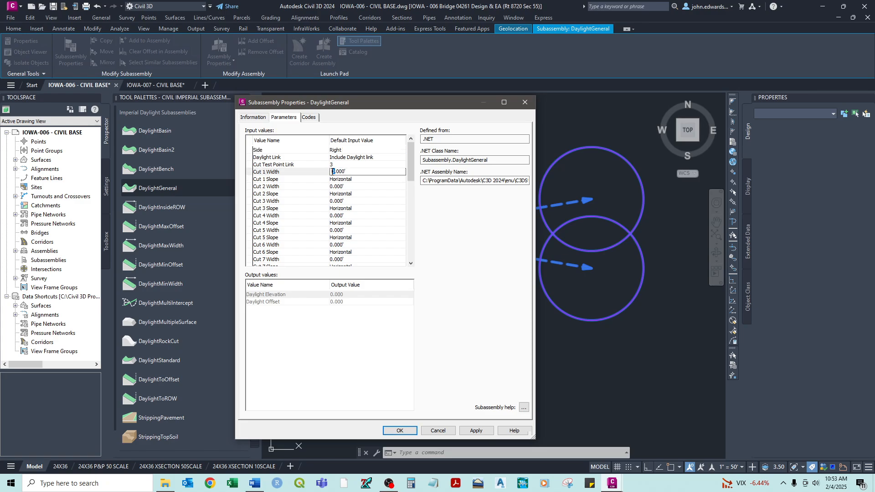
type("2")
left_click(354, 188)
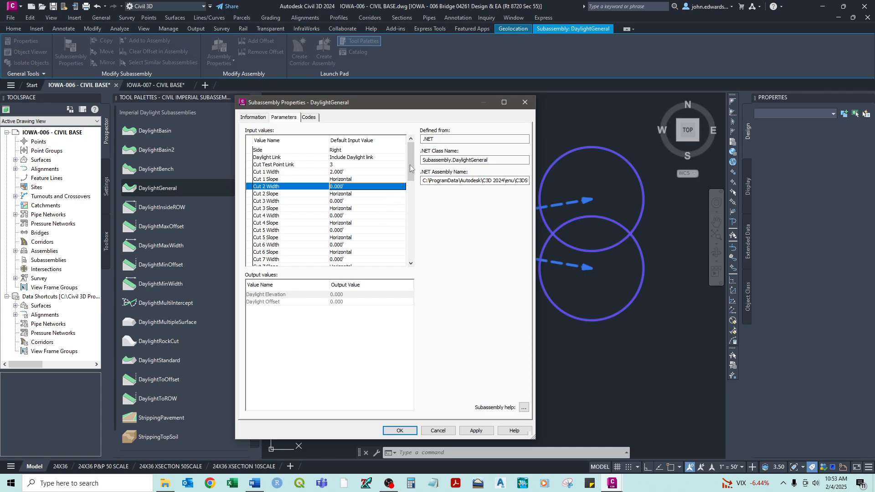
Set the daylight's Flat Cut Slope and Medium Cut Slope to 3:1
left_click_drag(411, 163, 410, 192)
left_click(281, 199)
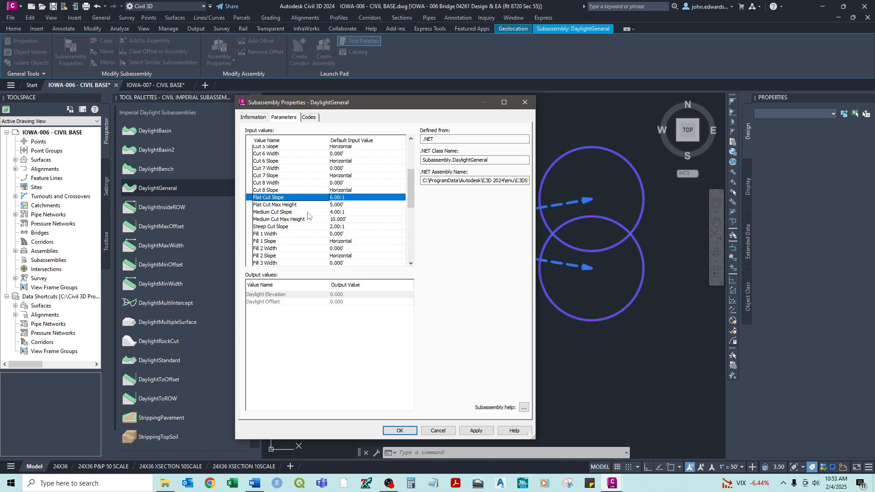
left_click(332, 197)
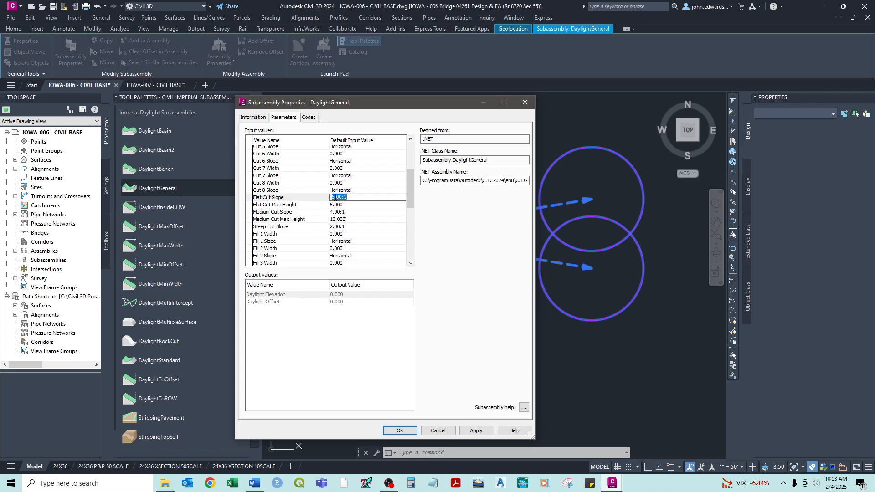
left_click_drag(330, 197, 334, 197)
left_click(332, 212)
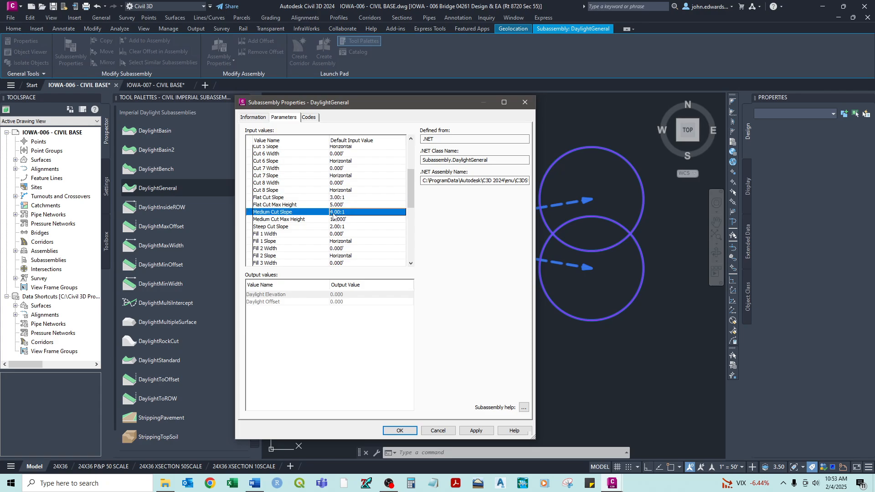
left_click(332, 212)
left_click(333, 212)
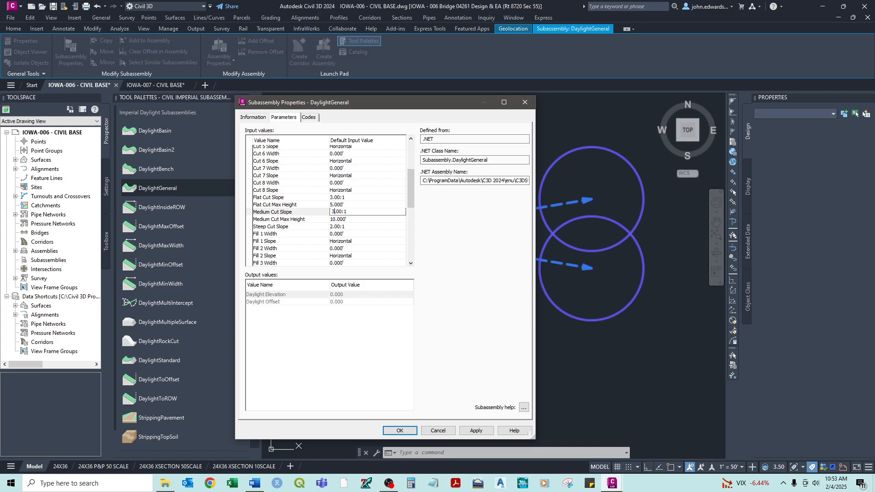
type("3")
Set the daylight's Steep Cut Slope to 3:1
left_click(333, 227)
left_click(332, 227)
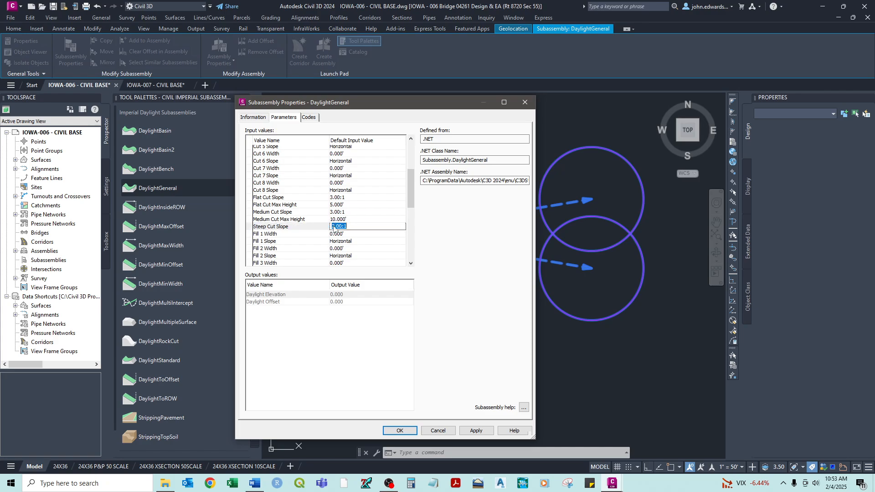
left_click_drag(334, 227, 328, 228)
type("3")
left_click(328, 227)
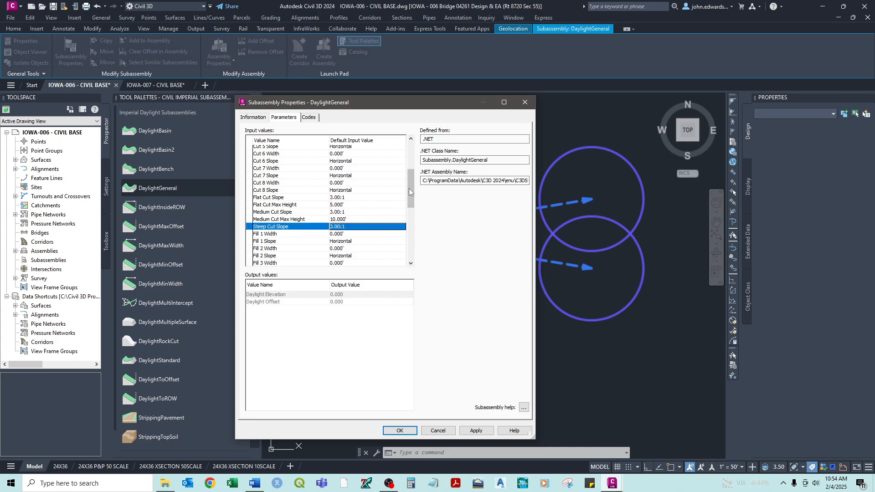
Set the daylight's Flat Fill Slope and Medium Fill Slope to 3:1
scroll(409, 189, "down", 2)
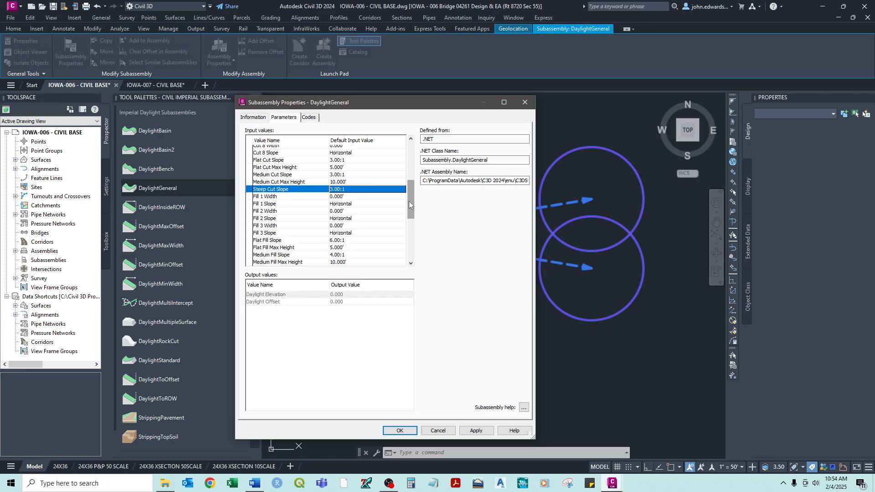
left_click_drag(409, 201, 409, 219)
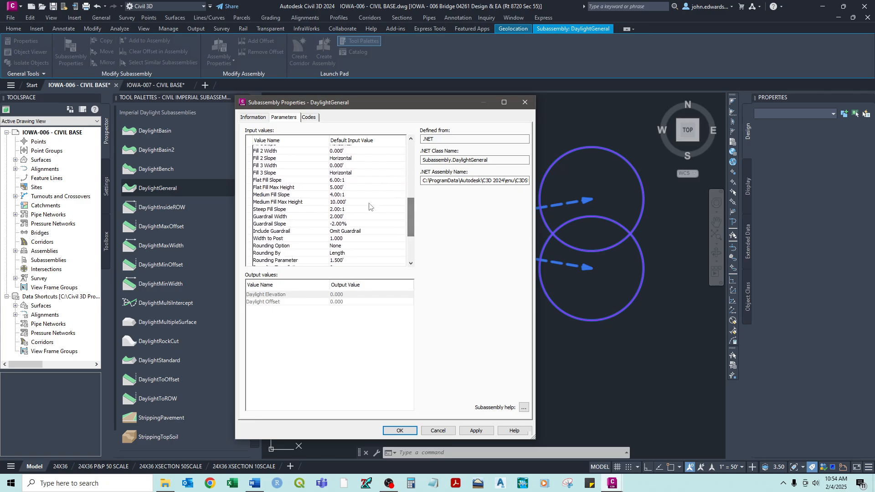
left_click(283, 181)
left_click(332, 180)
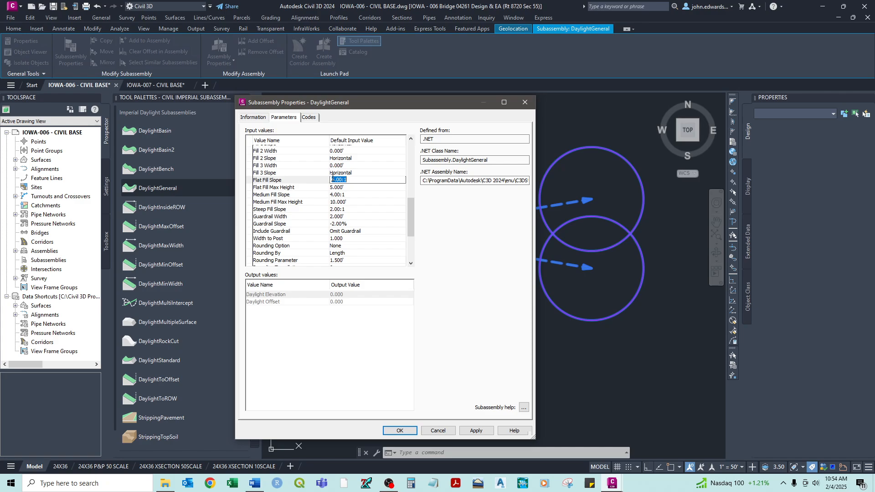
left_click(333, 180)
left_click(343, 195)
left_click(339, 194)
left_click(334, 195)
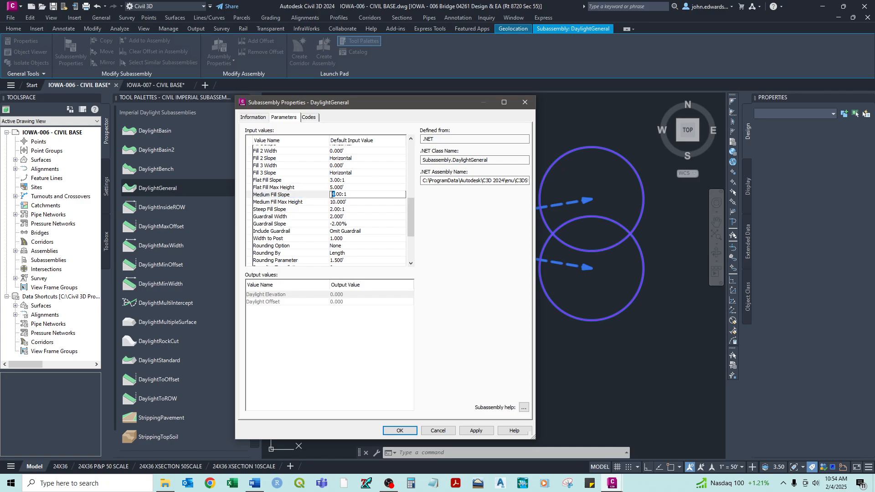
type("3")
Set the daylight's Steep Fill Slope to 3:1, accept the subassembly parameters and deselect the daylight
left_click(333, 209)
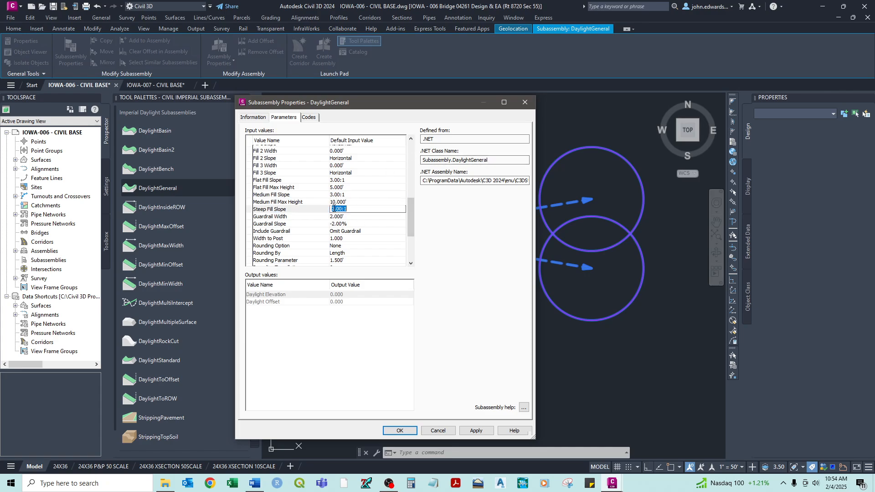
left_click(333, 209)
left_click(273, 217)
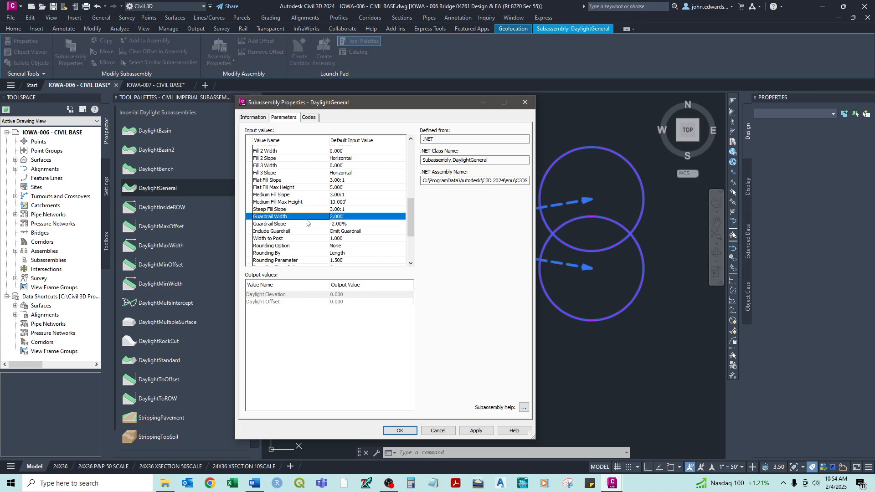
left_click(283, 232)
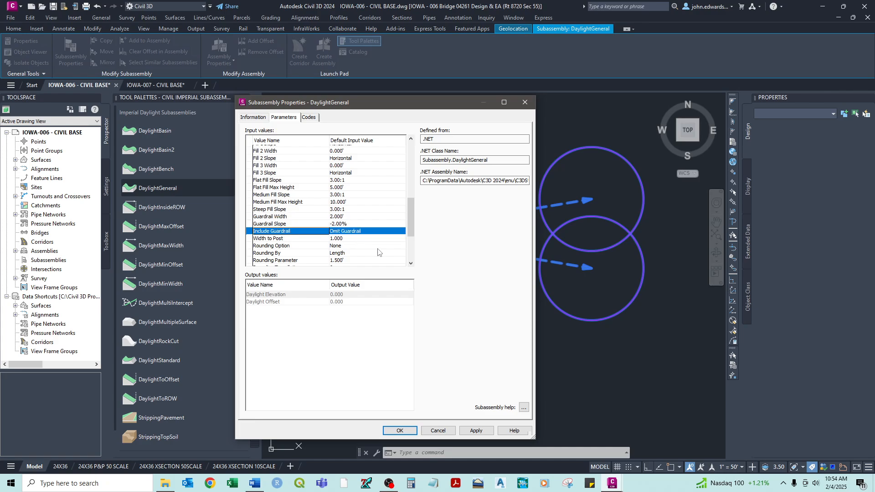
left_click_drag(414, 229, 413, 263)
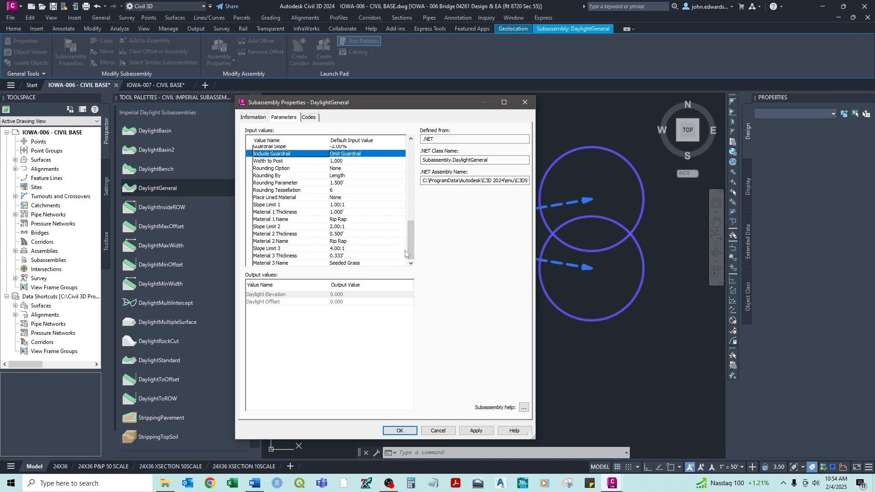
left_click(400, 431)
scroll(437, 276, "up", 2)
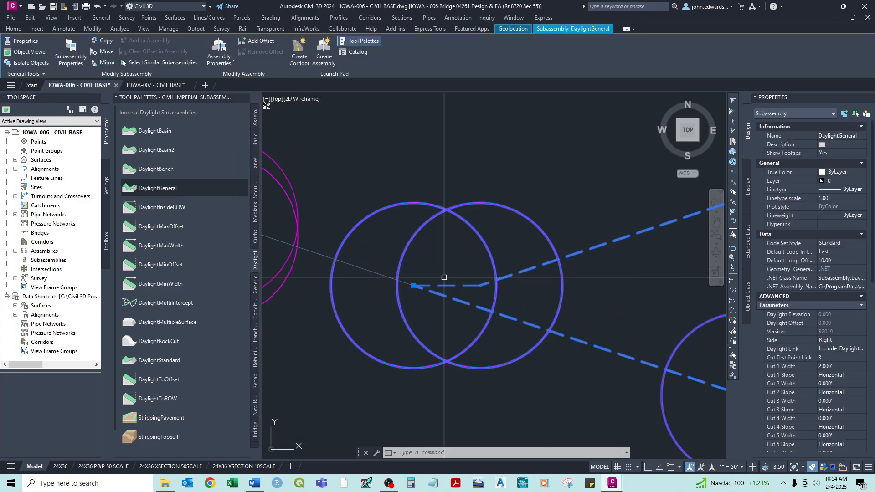
key("Escape")
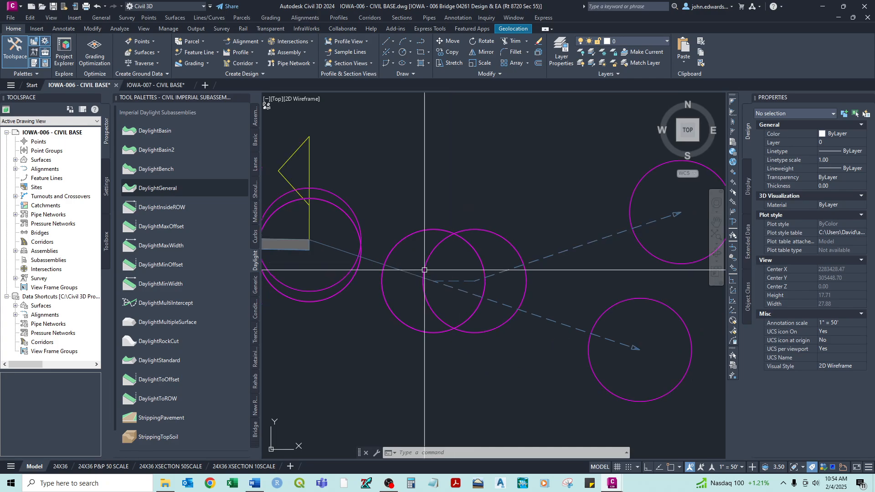
Inspect the right slope link and the cut and fill branches of the attached daylight in the assembly
left_click(397, 270)
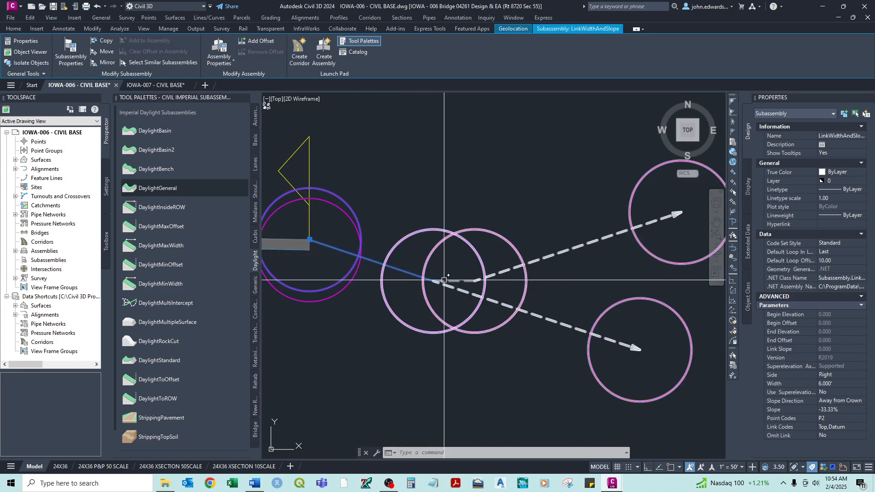
key("Escape")
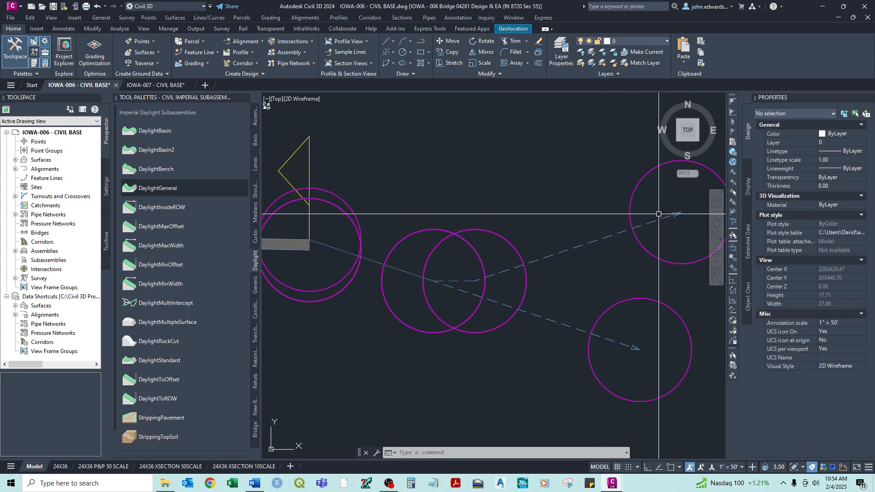
middle_click_drag(564, 250, 543, 250)
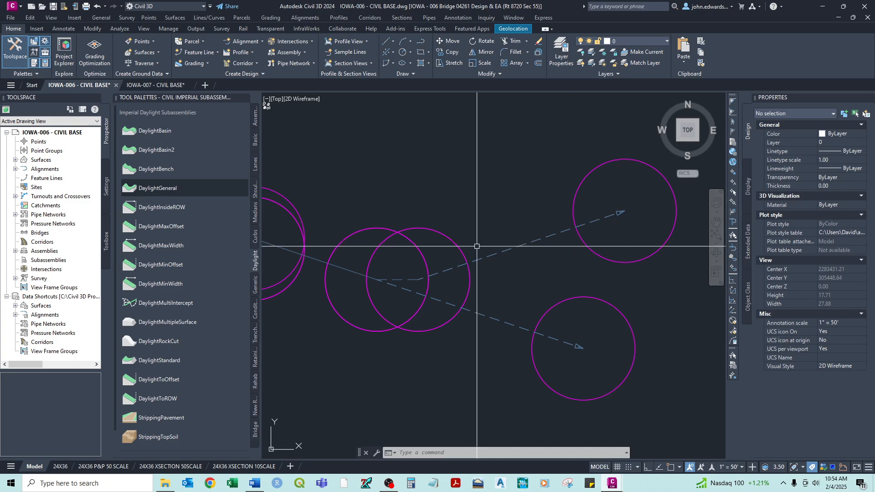
middle_click_drag(354, 237, 398, 223)
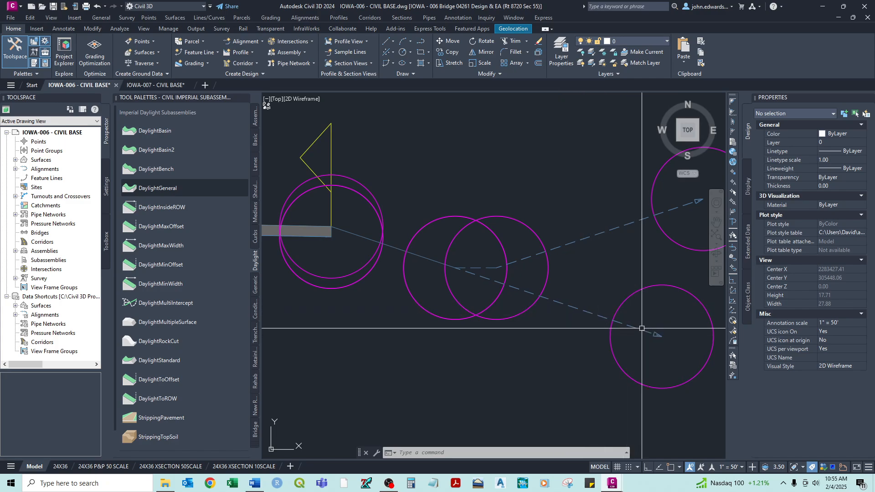
scroll(644, 327, "down", 4)
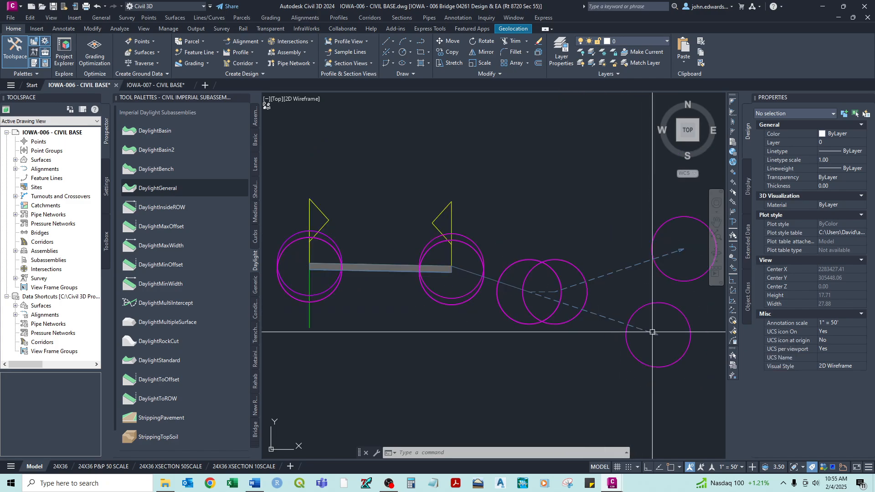
middle_click_drag(668, 328, 627, 304)
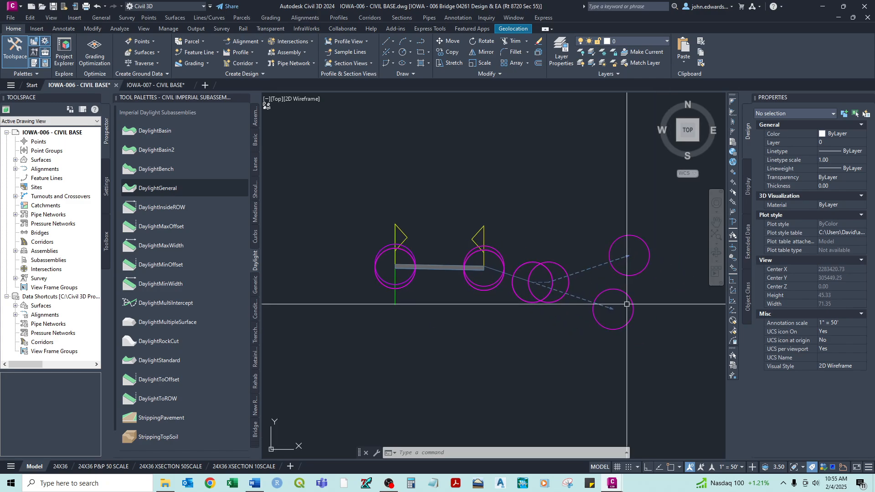
Mirror the right lane, slope link and daylight subassemblies about the TYP 1 - CL assembly baseline, dismiss the event viewer and clear the selection
middle_click_drag(444, 262, 464, 250)
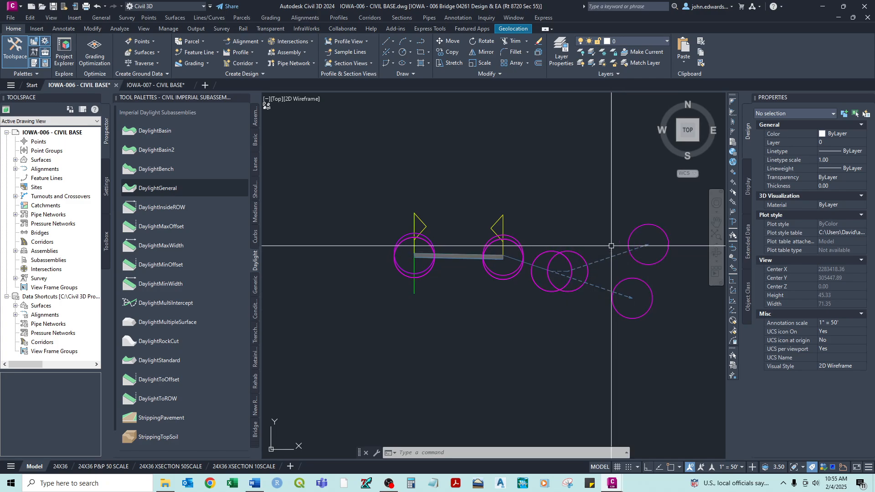
middle_click_drag(611, 246, 636, 245)
scroll(463, 262, "up", 5)
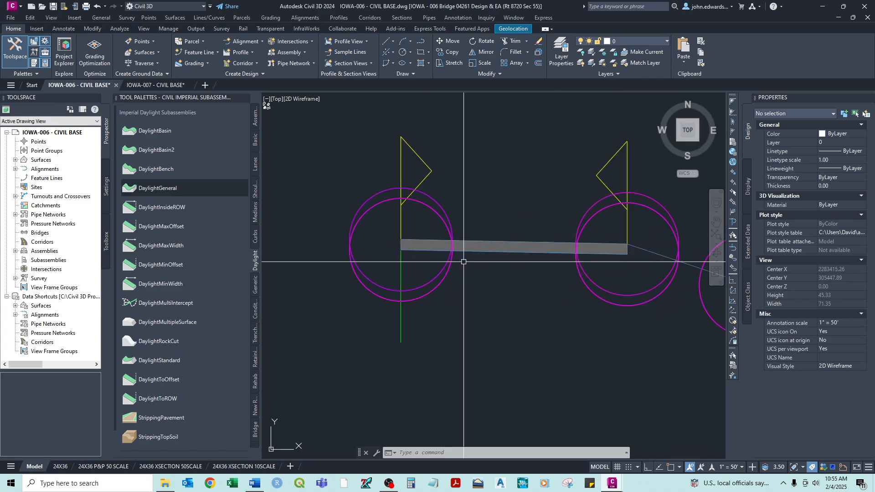
scroll(490, 251, "down", 2)
left_click(489, 250)
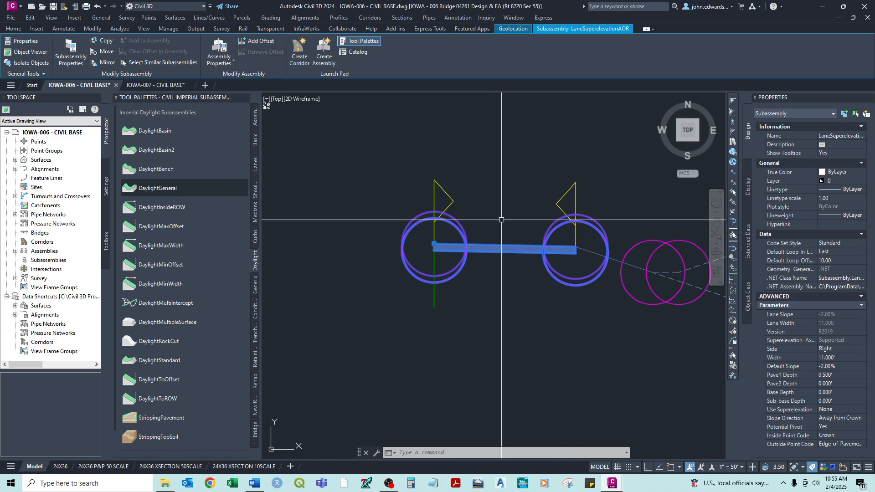
middle_click_drag(617, 279, 543, 252)
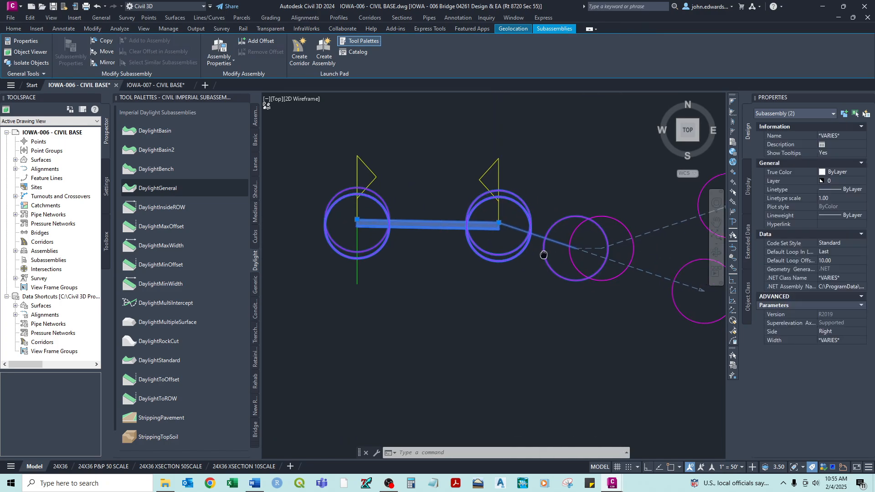
left_click(645, 269)
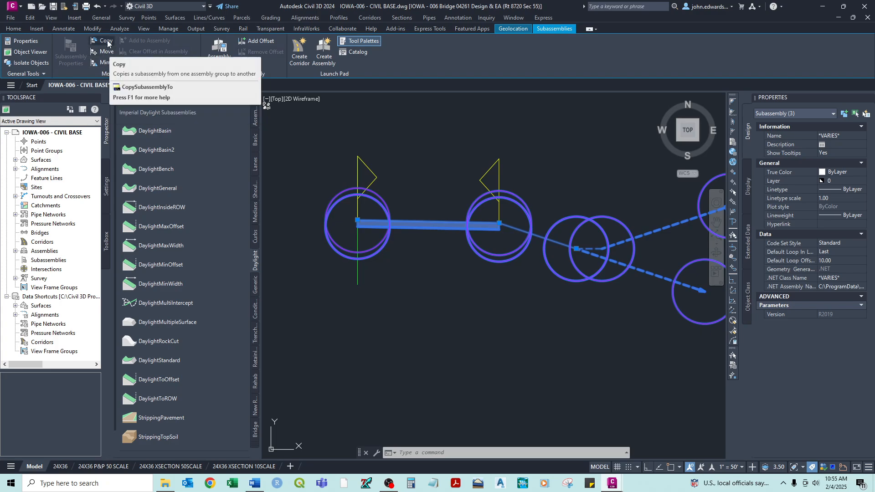
left_click(104, 65)
middle_click_drag(379, 297, 527, 318)
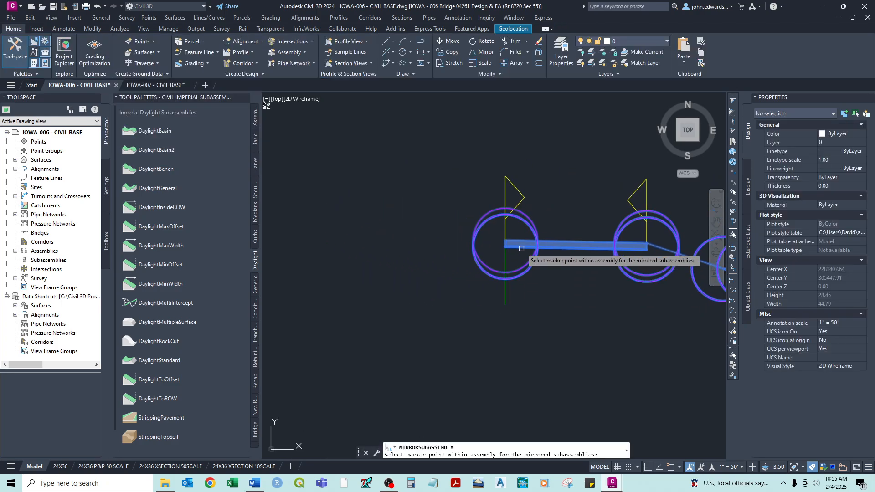
scroll(521, 249, "up", 4)
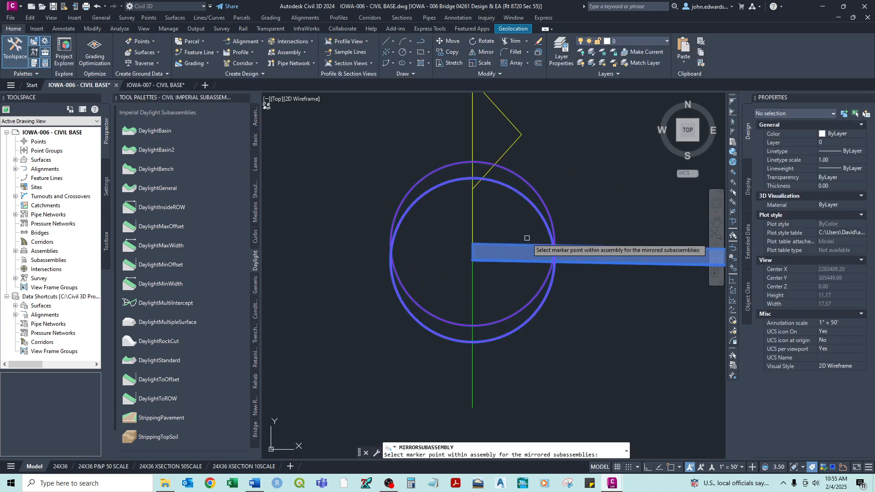
left_click(472, 154)
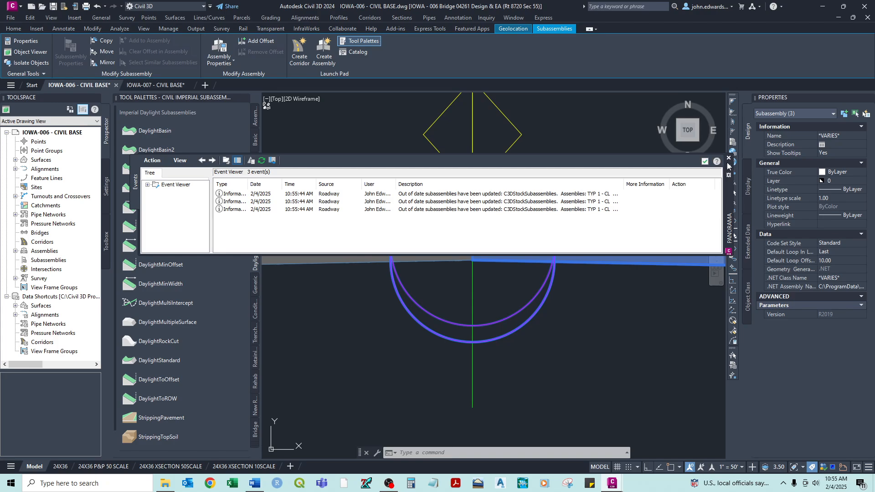
left_click(728, 158)
scroll(478, 280, "down", 6)
mouse_move(428, 282)
middle_mouse_down()
mouse_move(522, 272)
mouse_move(453, 293)
middle_mouse_up()
key("Escape")
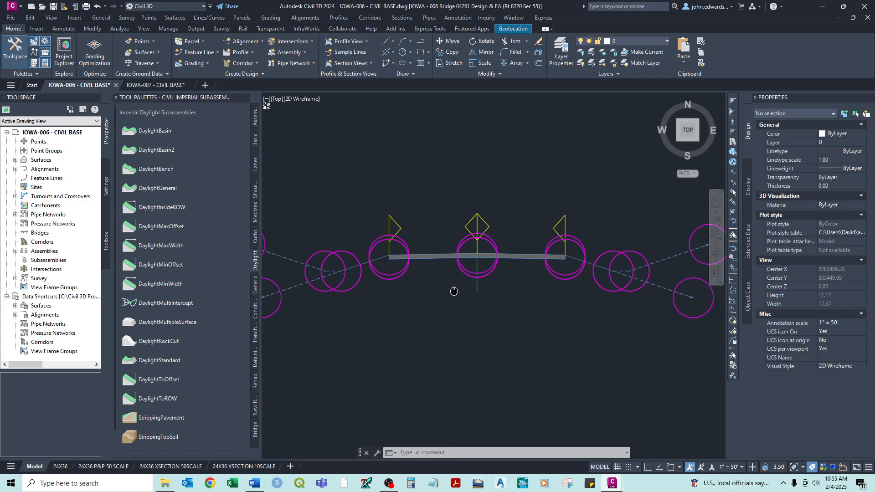
Inspect the mirrored lane, slope link and daylight on the left side of the assembly against the right side
scroll(453, 291, "down", 2)
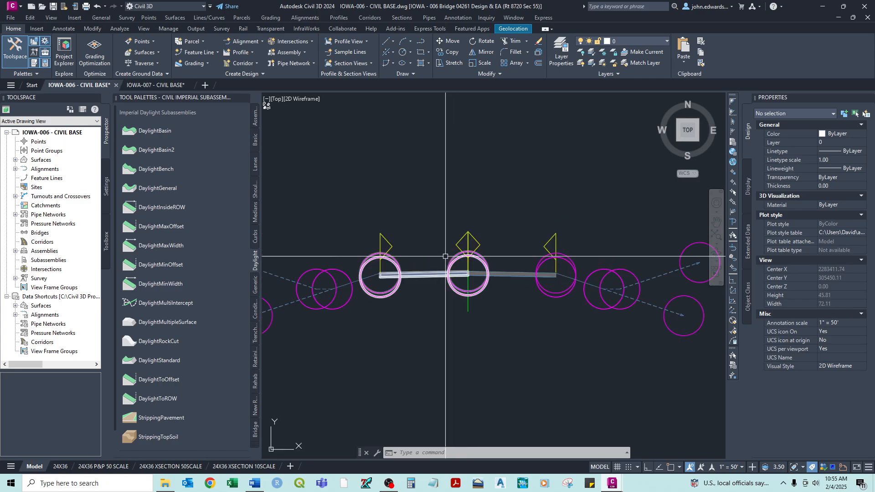
scroll(469, 274, "up", 5)
scroll(502, 319, "down", 6)
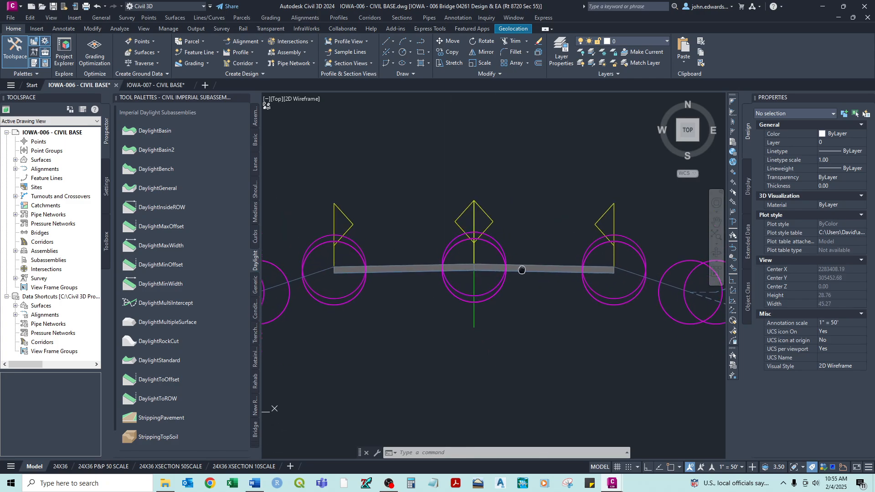
scroll(501, 274, "up", 2)
mouse_move(494, 268)
middle_mouse_down()
mouse_move(487, 271)
mouse_move(508, 265)
middle_mouse_up()
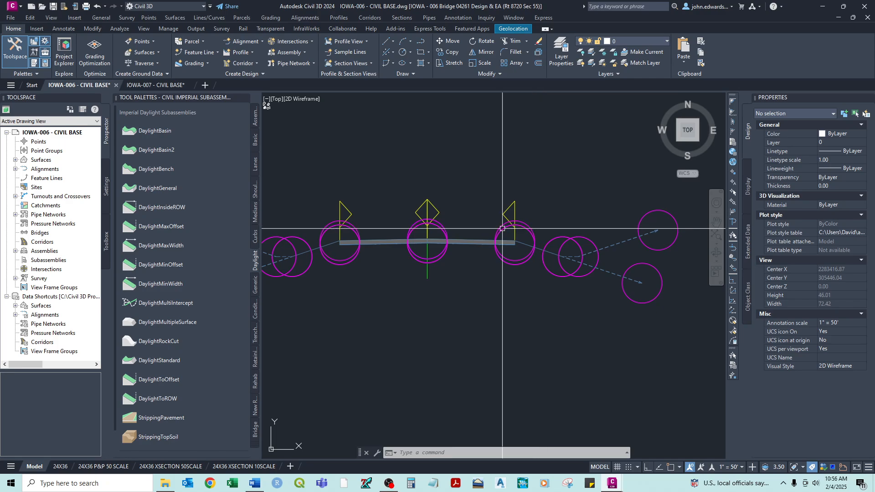
scroll(310, 242, "up", 4)
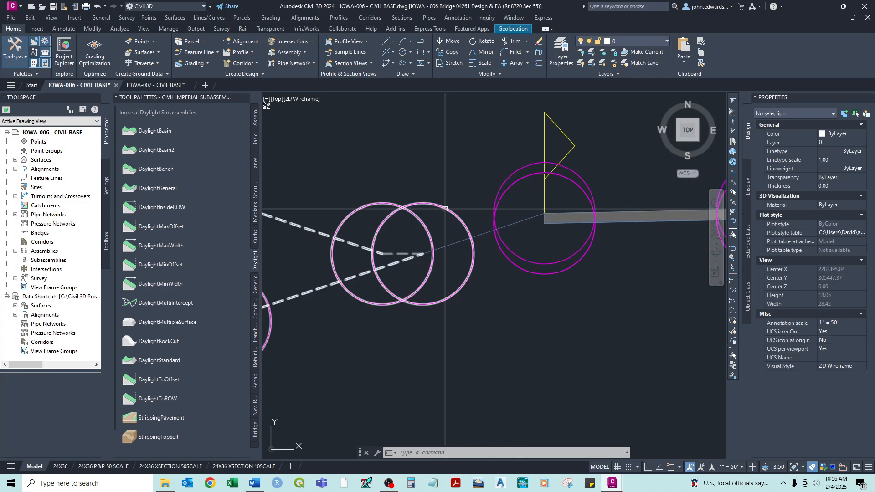
scroll(380, 200, "down", 2)
middle_click_drag(379, 198, 492, 209)
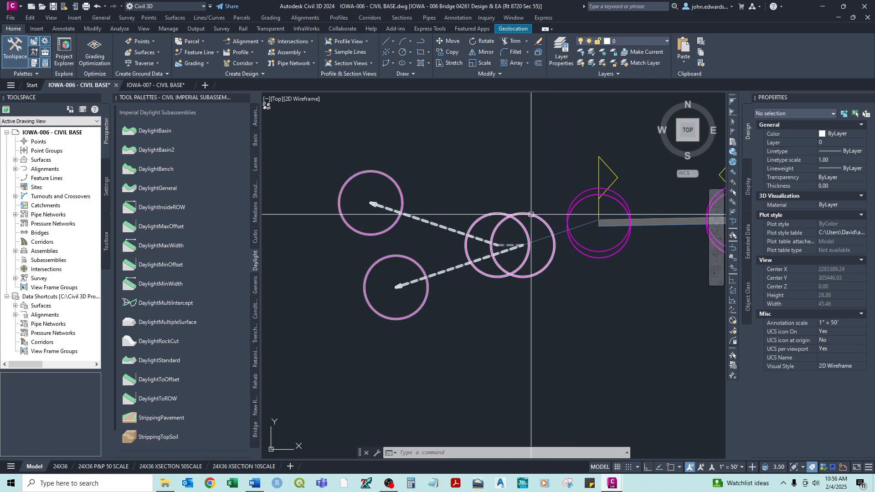
mouse_move(531, 214)
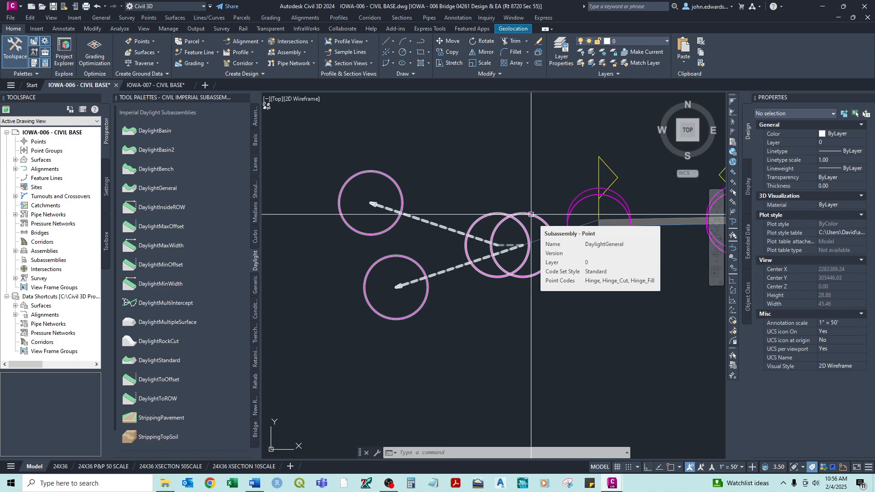
scroll(528, 224, "up", 4)
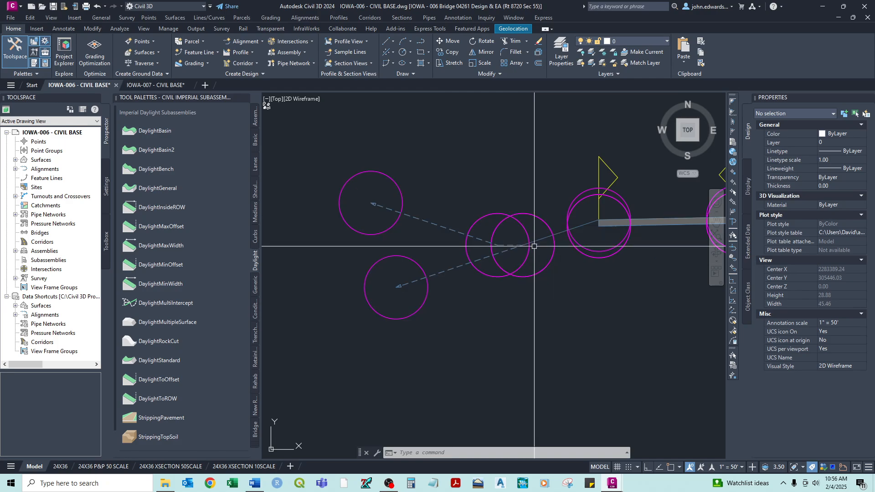
scroll(525, 233, "down", 8)
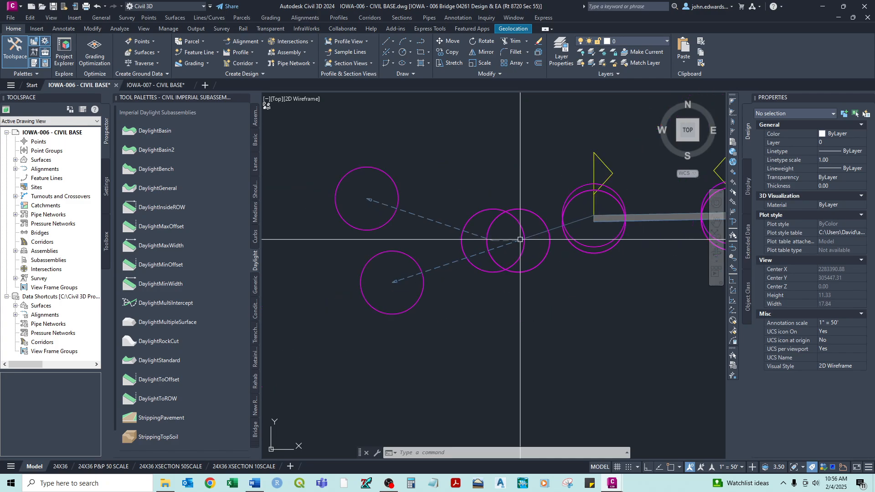
middle_click_drag(540, 245, 514, 258)
scroll(528, 243, "up", 4)
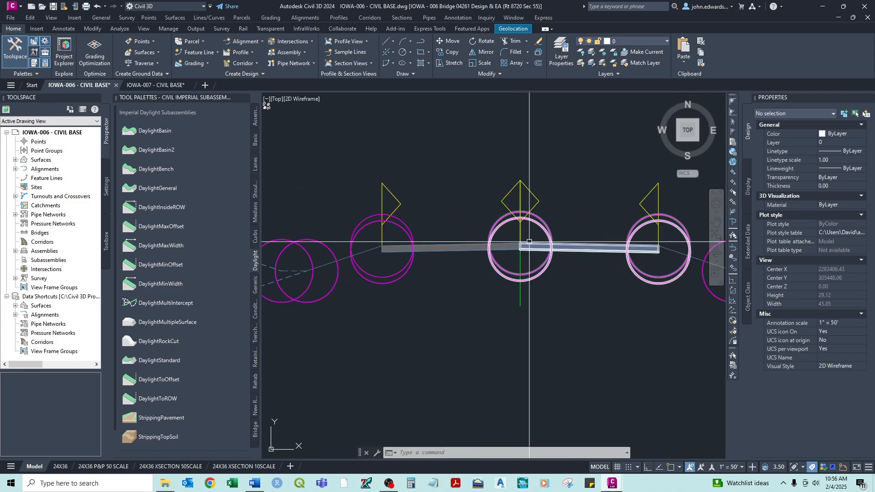
Check the assembly's name in its properties and compare the assembly with the TYP 1 and TYP 2 typical sections
left_click(538, 205)
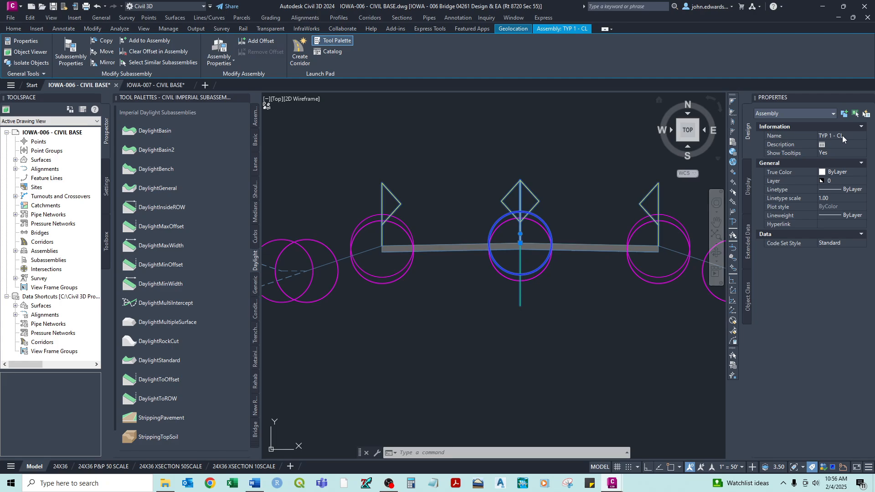
key("Escape")
scroll(543, 150, "down", 5)
middle_click_drag(510, 162, 511, 208)
scroll(511, 208, "down", 2)
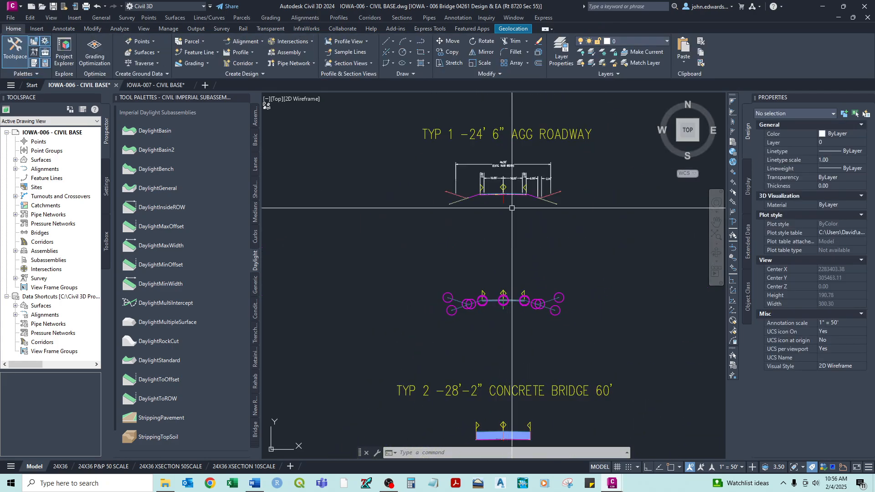
scroll(512, 207, "up", 2)
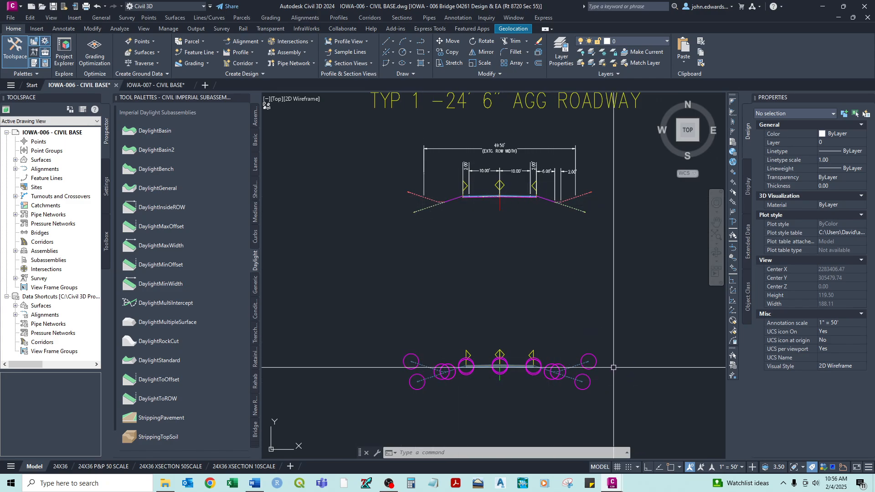
scroll(465, 196, "up", 15)
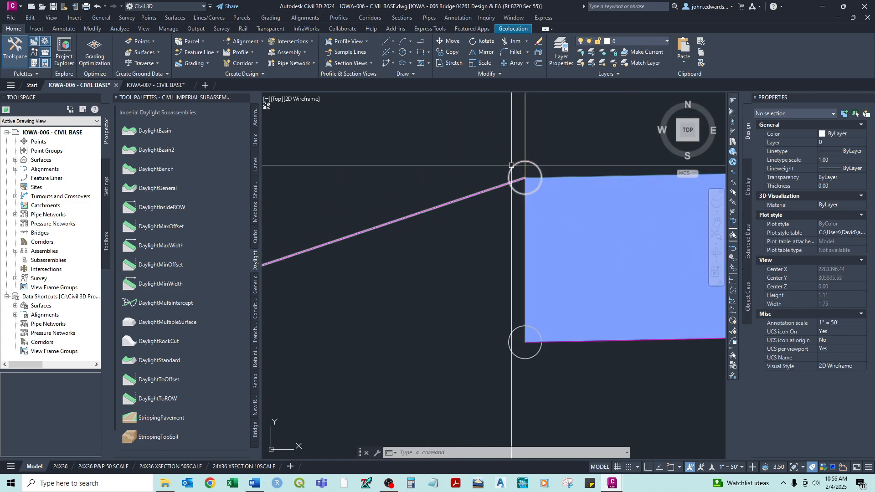
scroll(514, 182, "down", 15)
scroll(513, 192, "down", 2)
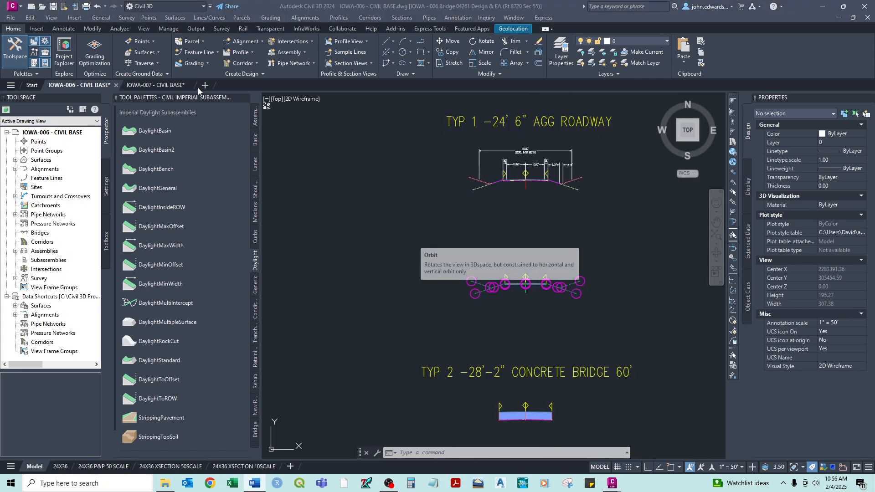
Close the subassembly tool palettes and bring the road plan, profile view and assemblies into view together
left_click(243, 98)
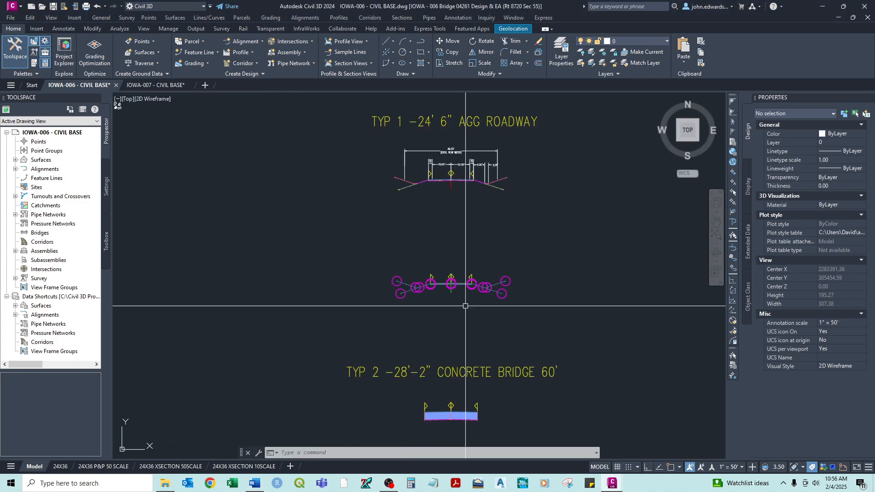
scroll(448, 313, "down", 2)
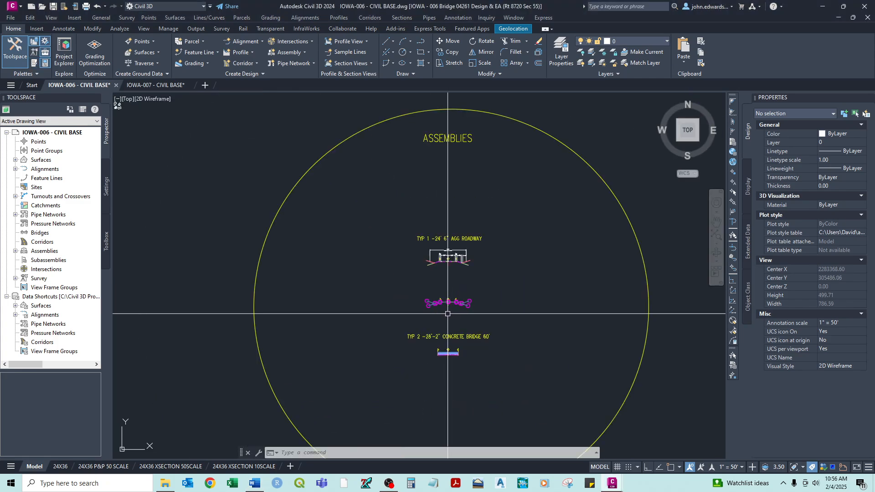
scroll(447, 314, "down", 8)
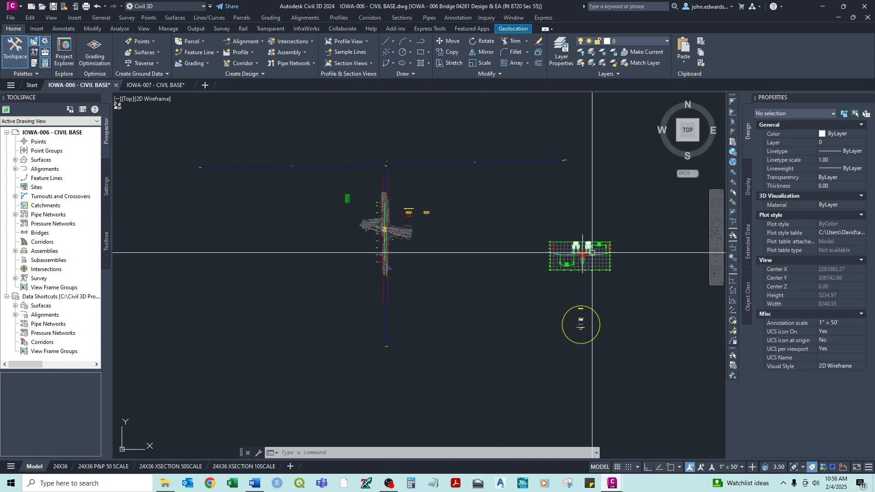
scroll(592, 253, "up", 3)
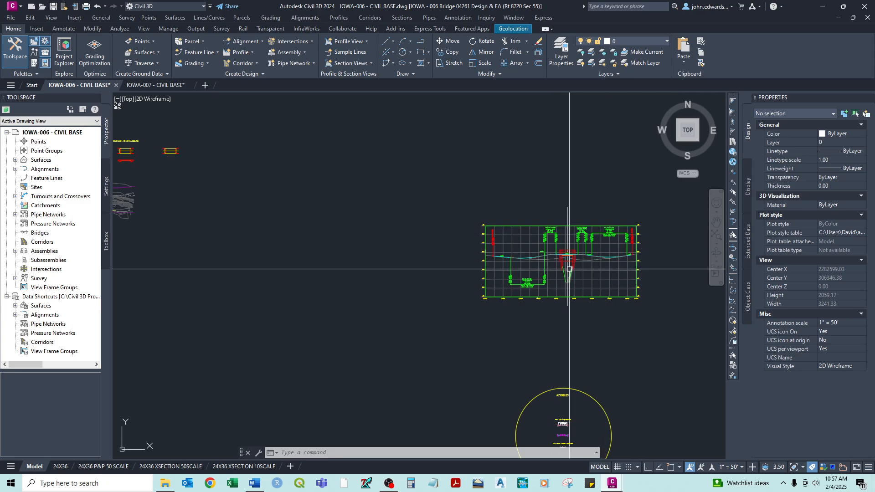
scroll(516, 266, "down", 3)
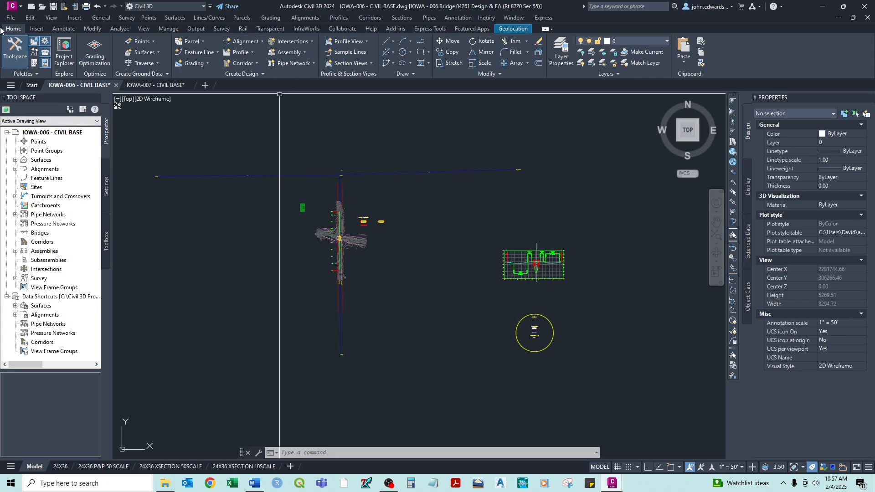
Start creating a corridor named IOWA-006 - CORRIDOR with the Standard corridor style
left_click(252, 64)
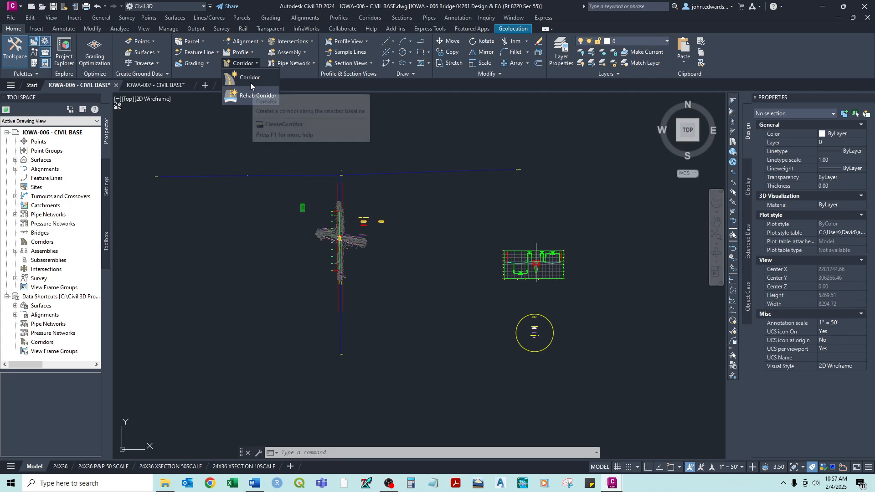
left_click(250, 80)
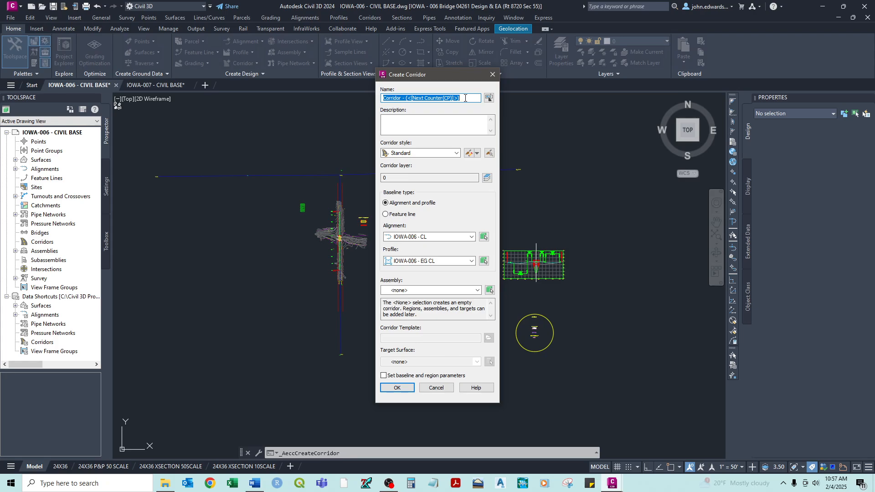
type("IOWA-006 - CORRIDOR")
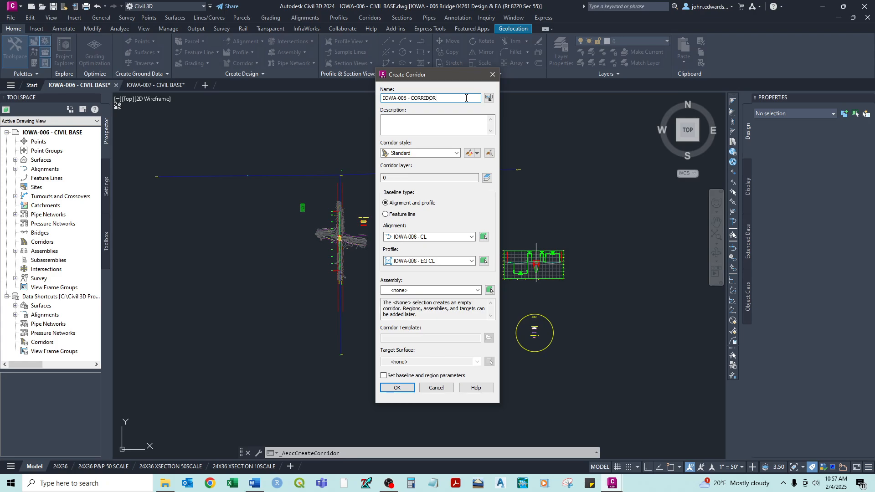
left_click(434, 153)
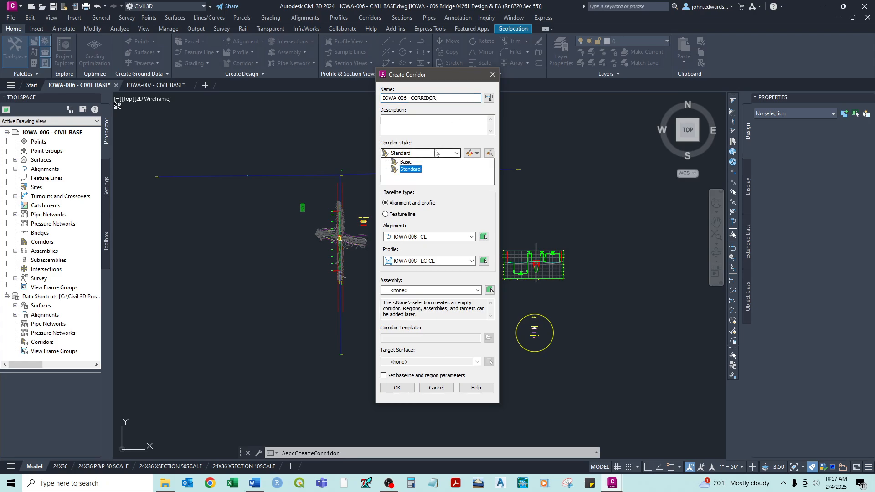
left_click(410, 169)
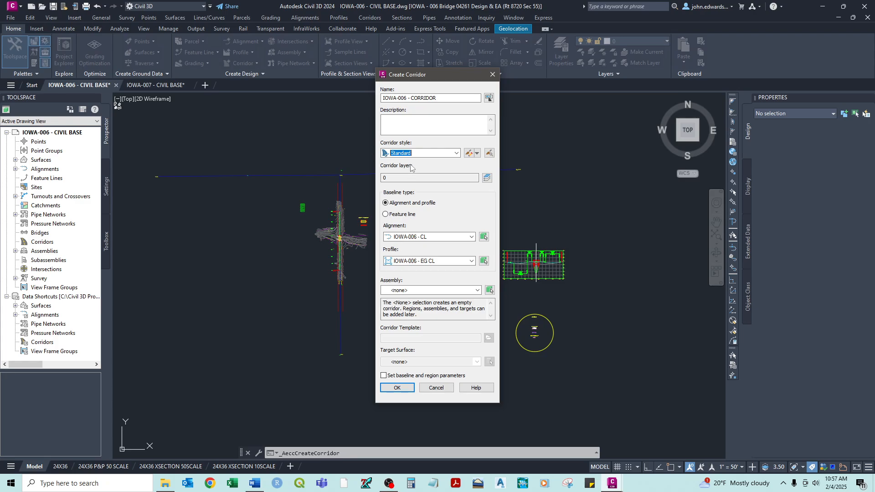
Set the corridor's layer to C-ROAD-CORR
left_click(486, 178)
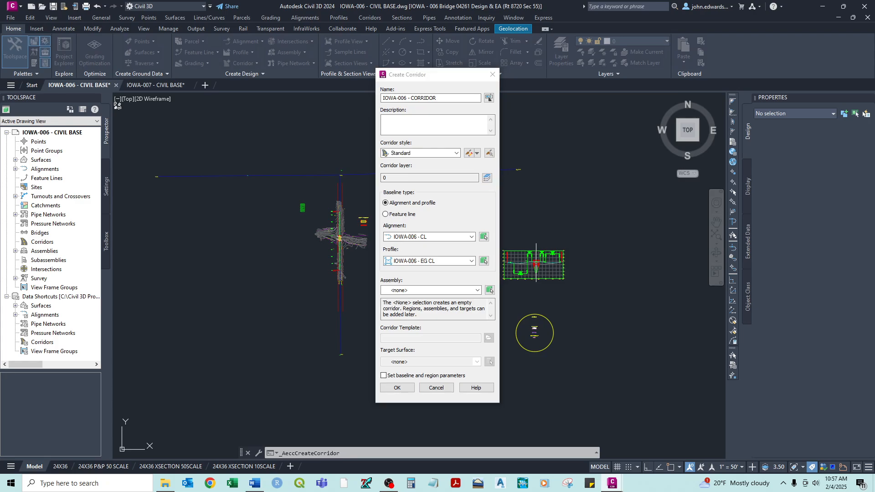
left_click(510, 195)
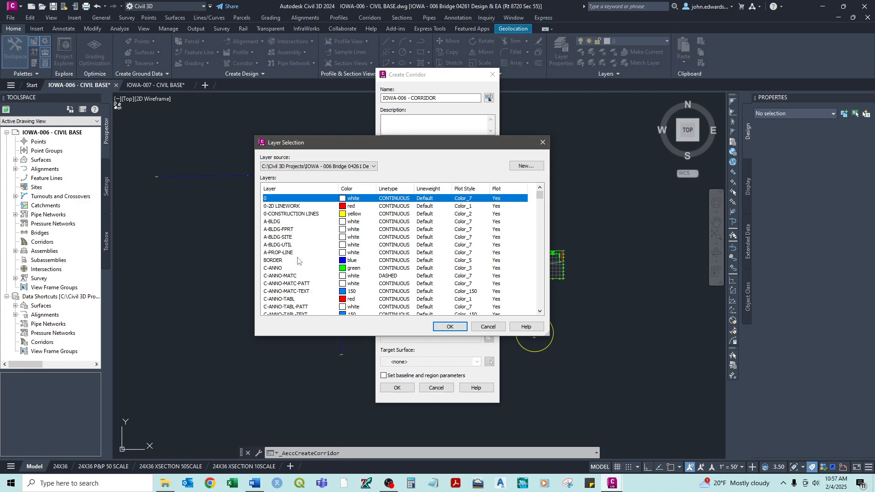
scroll(297, 255, "down", 5)
scroll(297, 255, "down", 15)
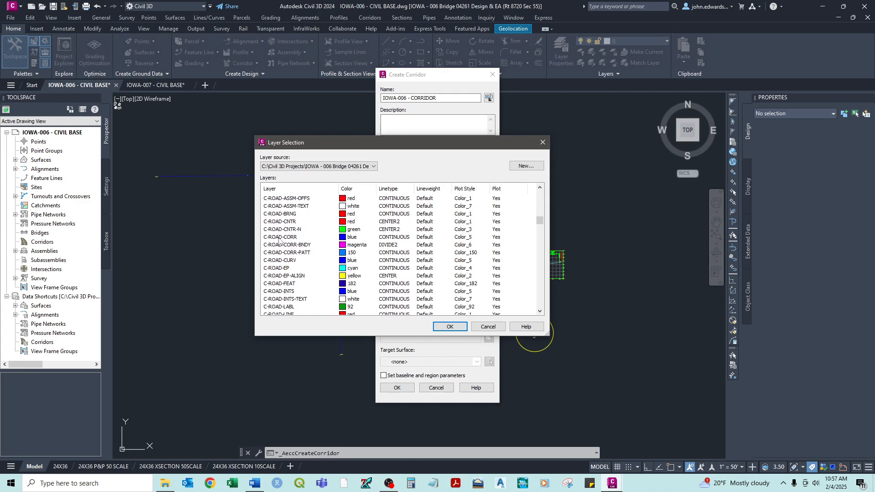
left_click(279, 239)
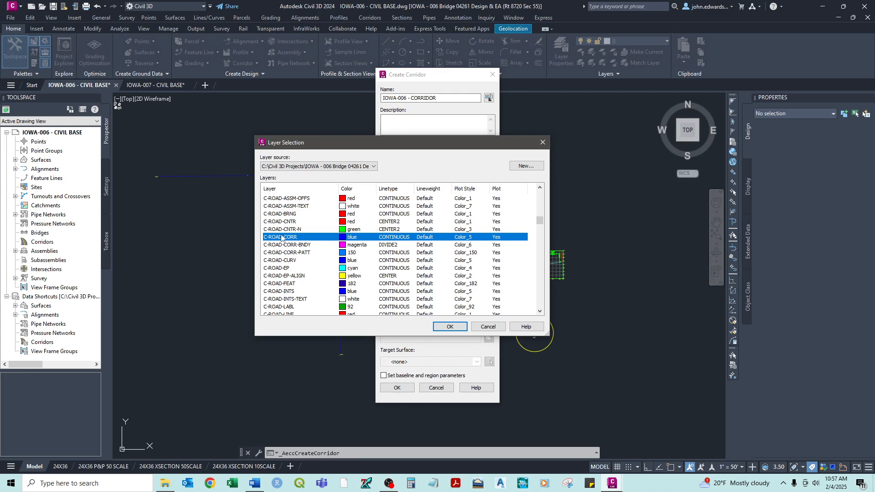
left_click(445, 327)
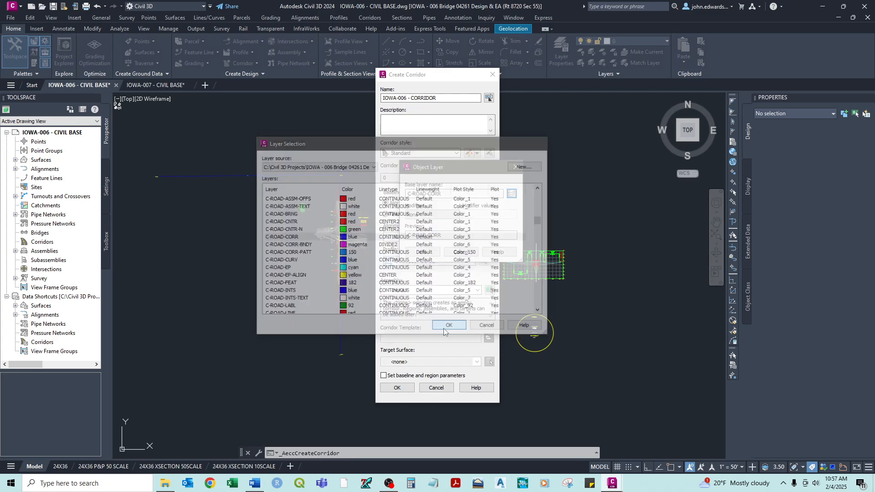
left_click(426, 252)
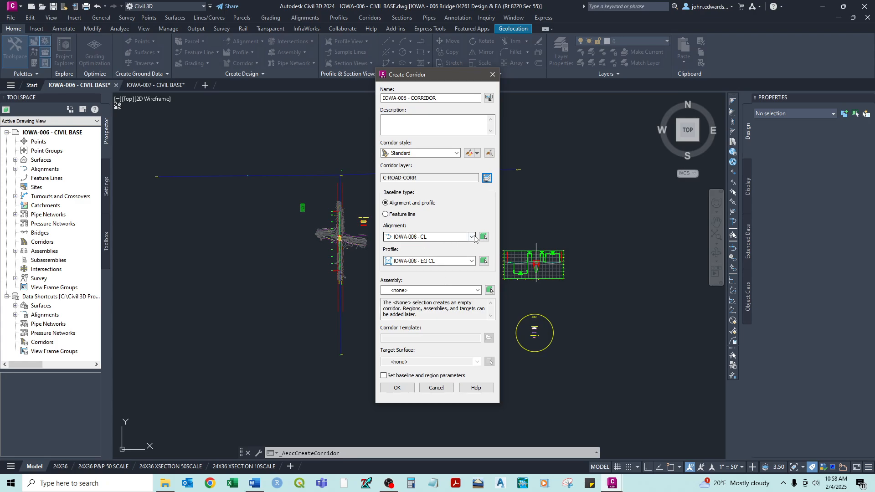
Set the corridor's baseline to the IOWA-006 - CL alignment with the IOWA-006 - FG CL profile
left_click(408, 237)
left_click(410, 245)
left_click(471, 261)
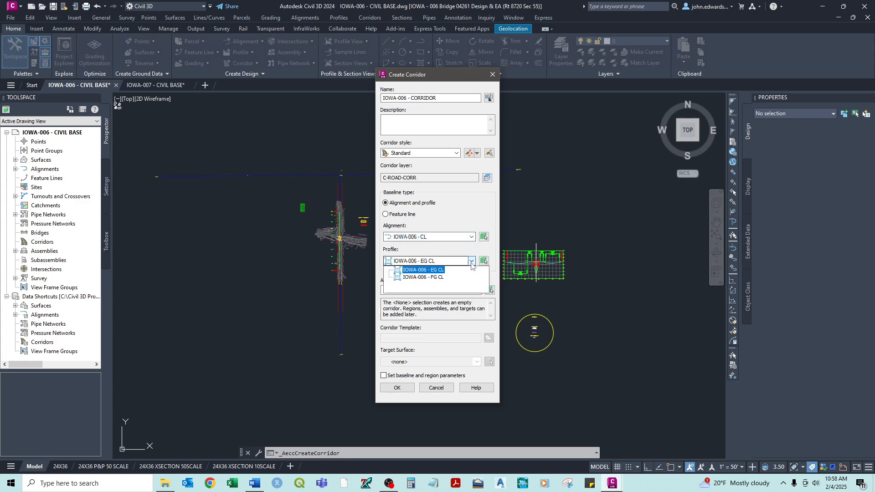
left_click(420, 277)
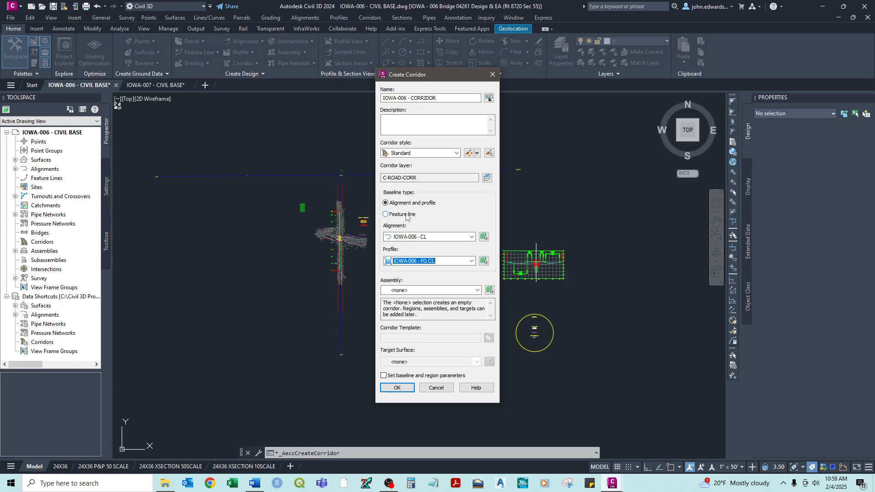
left_click(426, 238)
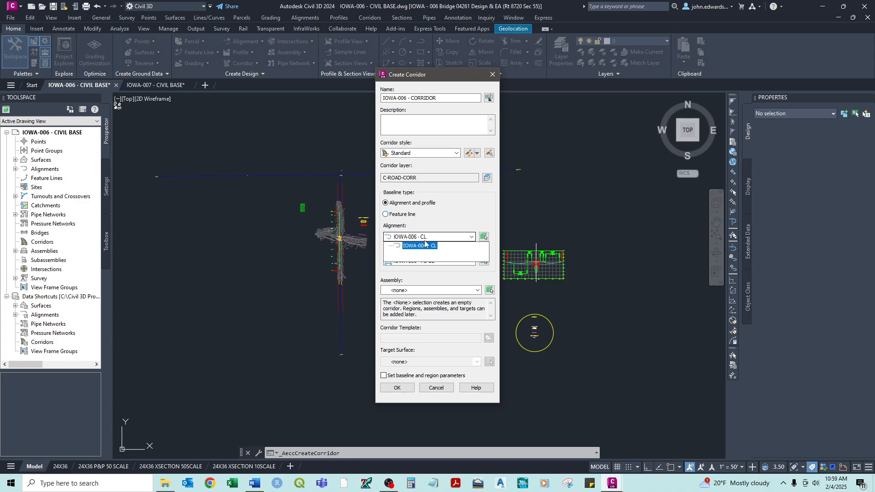
left_click(433, 245)
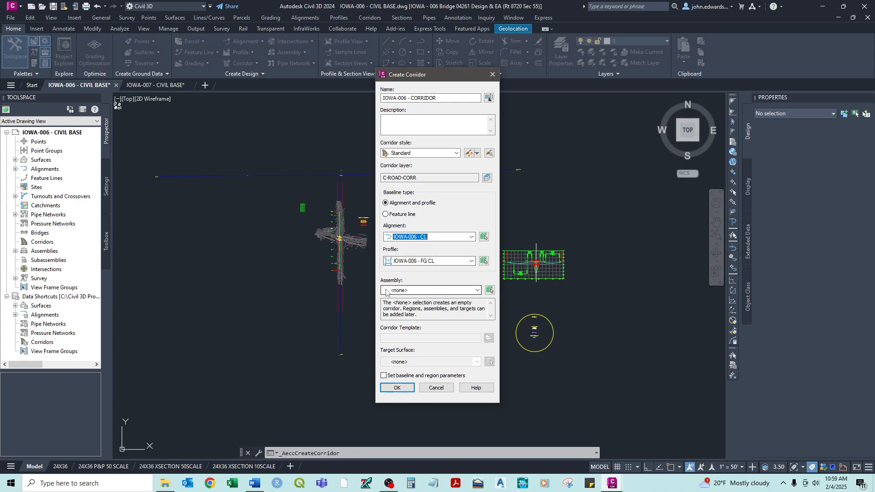
Create the corridor with the TYP 1 - CL assembly and IOWA-006-EG as target surface, then dismiss the event log
left_click(478, 292)
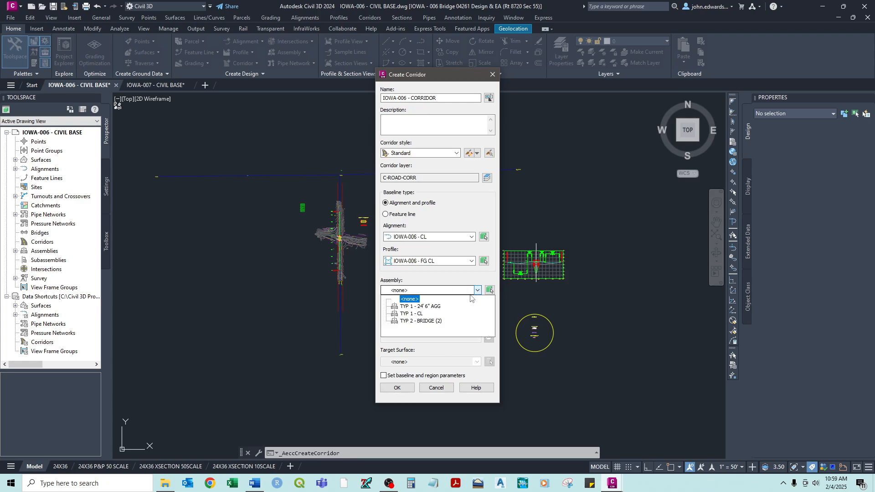
left_click(414, 322)
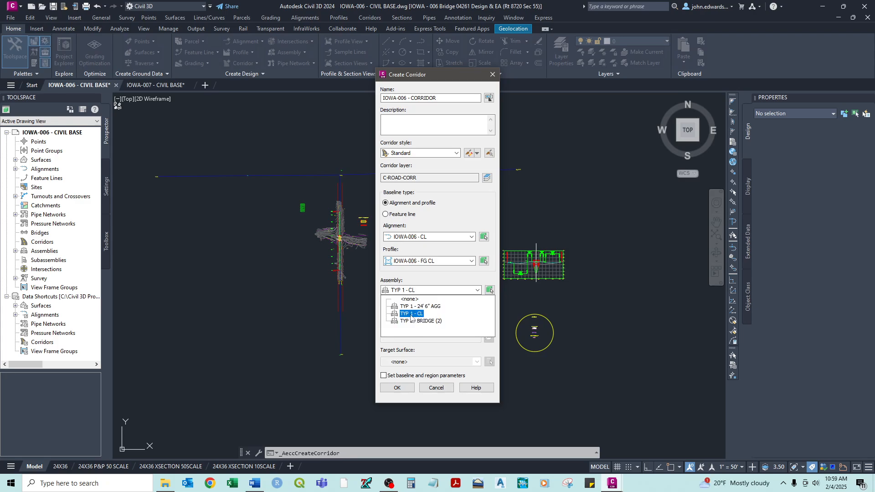
left_click(411, 314)
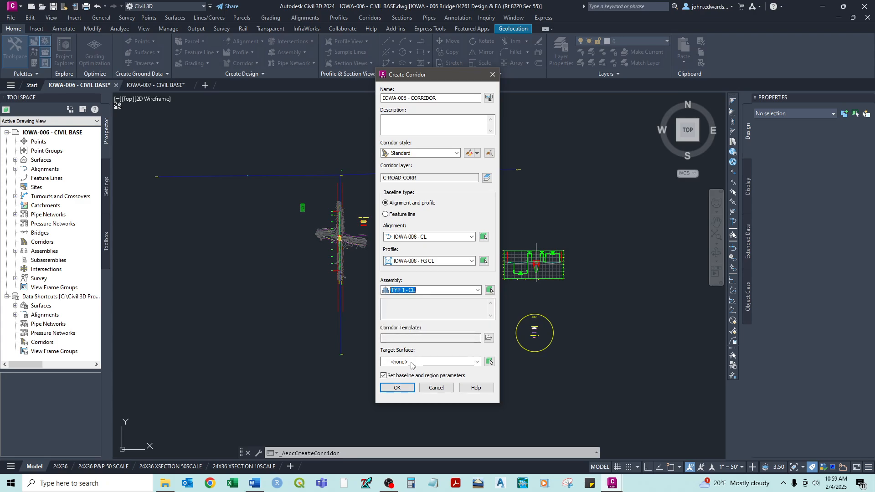
left_click(476, 362)
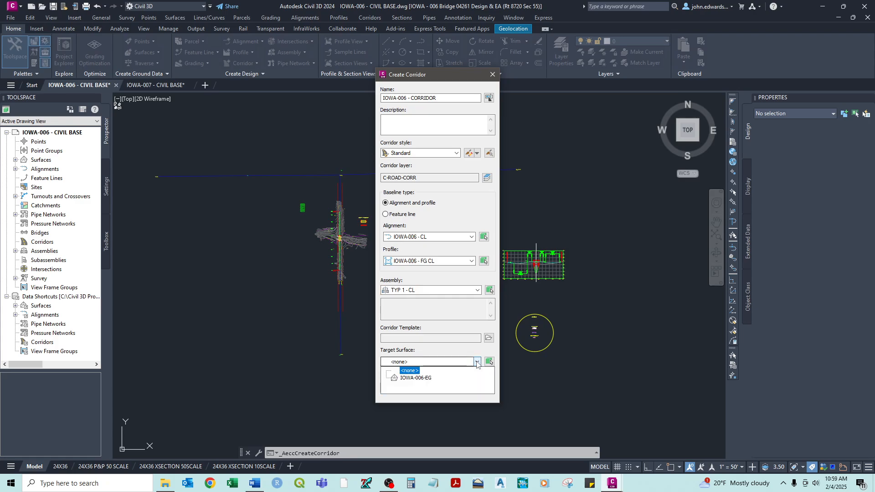
left_click(417, 378)
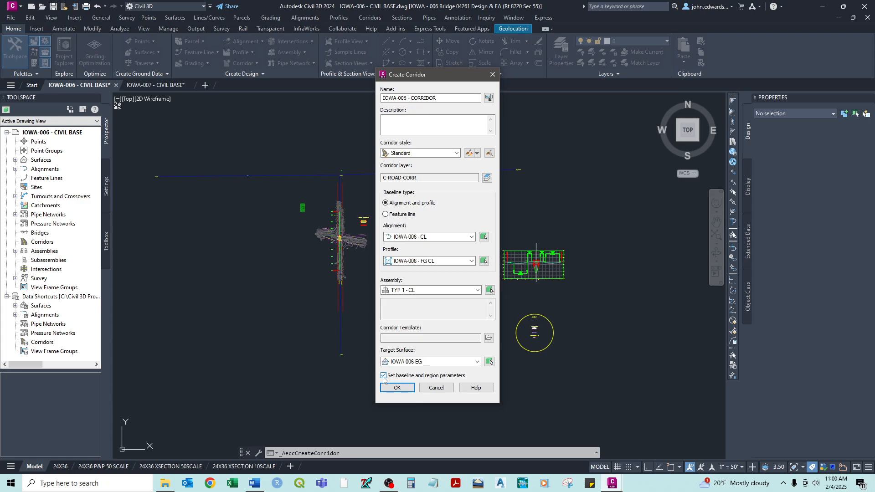
left_click(409, 391)
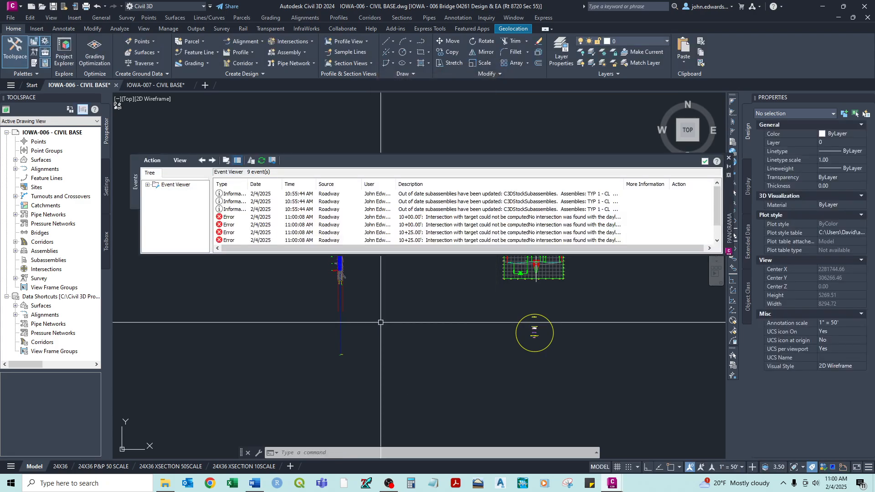
left_click(729, 161)
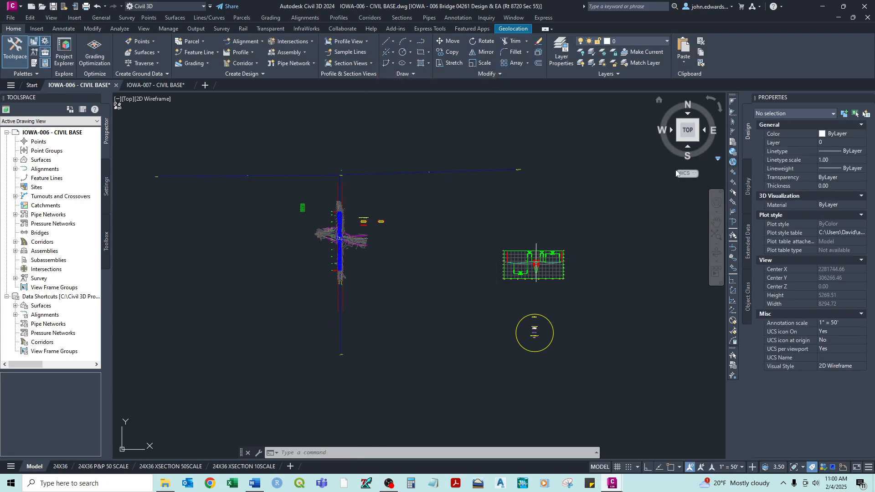
Inspect the new corridor in plan from the bridge crossing to its north and south ends
scroll(342, 265, "up", 8)
scroll(358, 185, "up", 2)
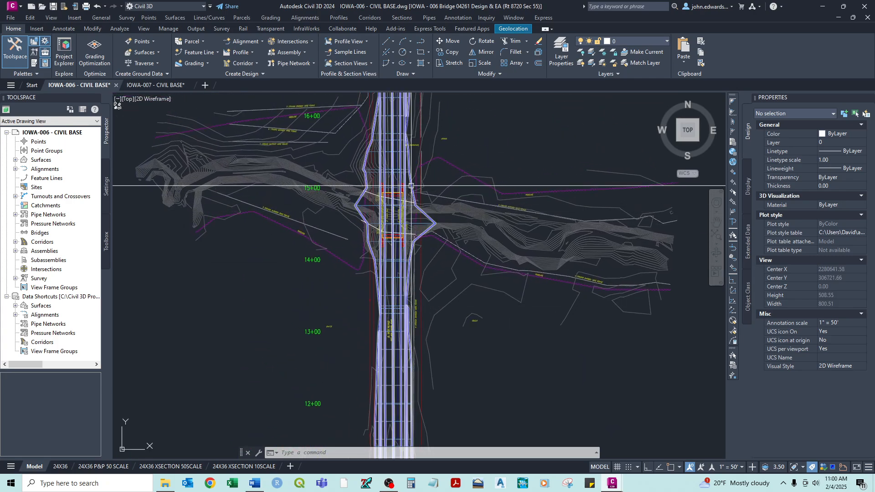
left_click(414, 186)
mouse_move(414, 186)
middle_mouse_down()
mouse_move(427, 367)
mouse_move(423, 175)
middle_mouse_up()
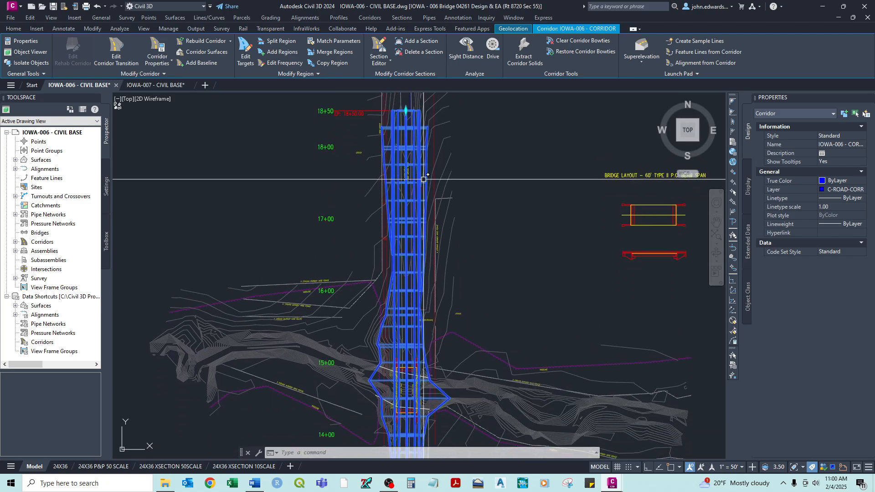
scroll(405, 126, "down", 2)
middle_click_drag(416, 255, 411, 108)
middle_click_drag(401, 296, 406, 209)
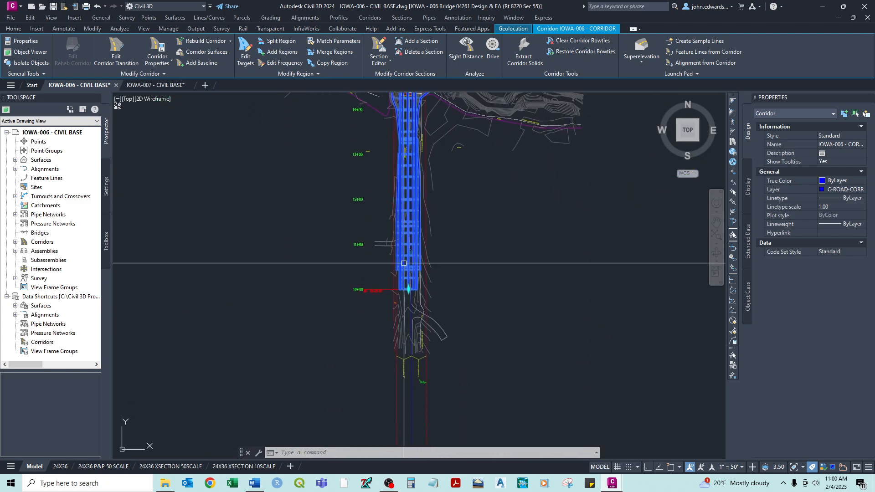
Examine the daylight limits at the corridor's start near station 10+00 and at its north end
scroll(431, 289, "up", 5)
middle_click_drag(373, 246, 371, 283)
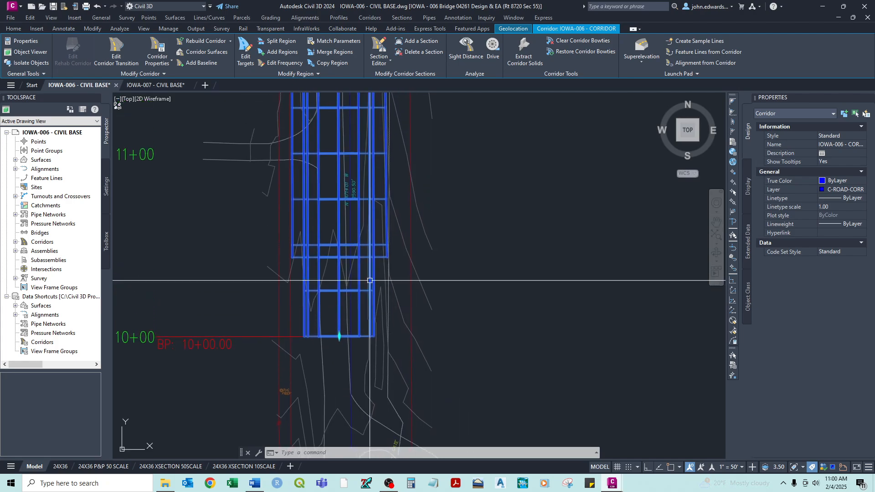
scroll(382, 286, "up", 2)
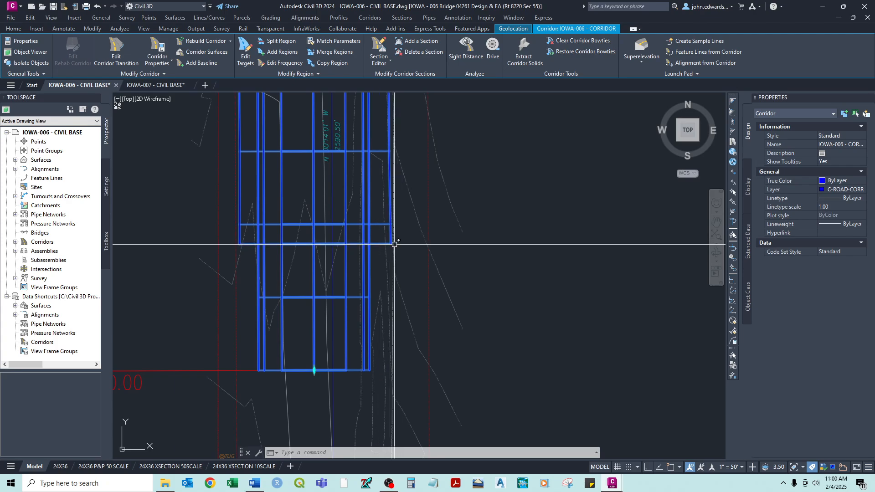
scroll(393, 288, "down", 5)
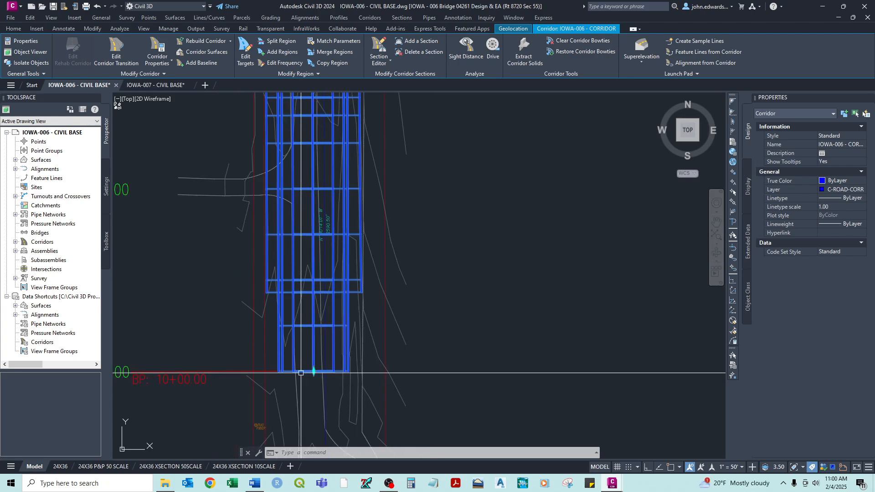
scroll(394, 288, "down", 2)
middle_click_drag(414, 157, 424, 431)
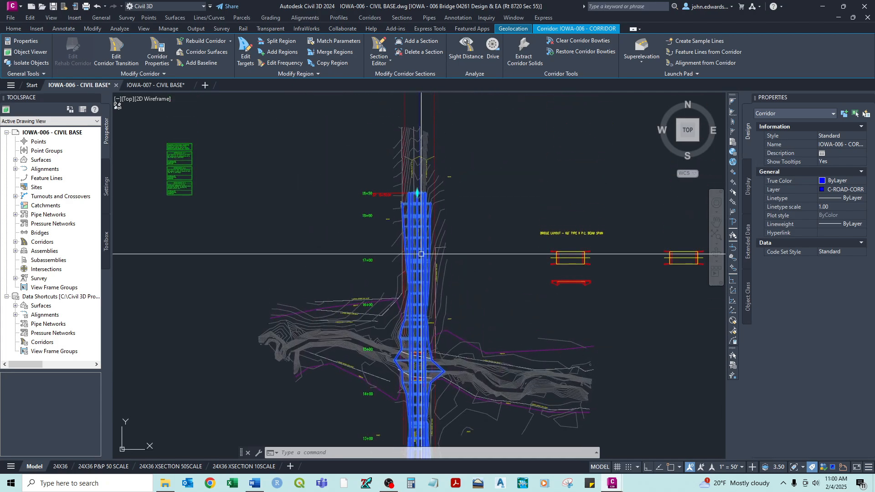
scroll(409, 192, "up", 8)
scroll(409, 193, "down", 10)
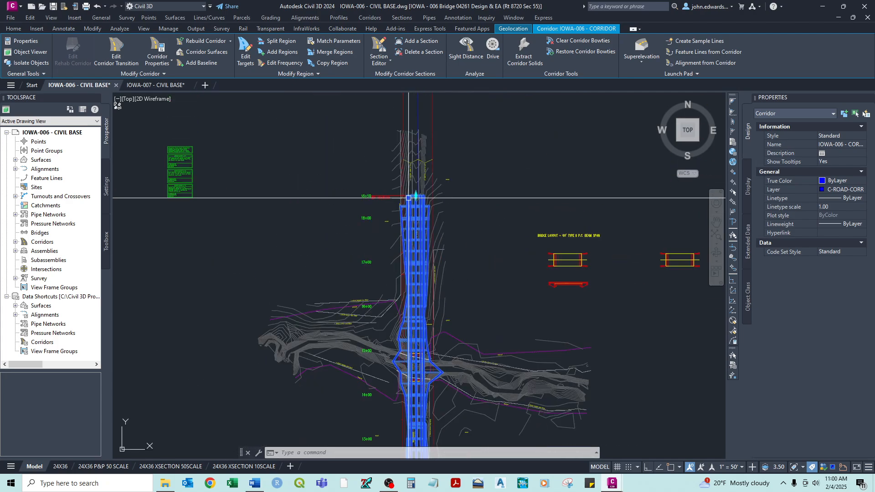
scroll(411, 297, "up", 3)
middle_click_drag(422, 410, 385, 260)
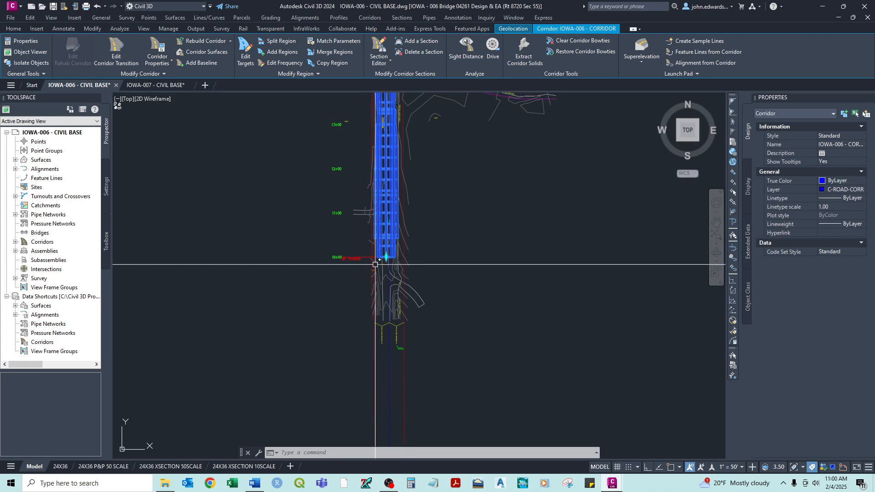
scroll(381, 262, "up", 5)
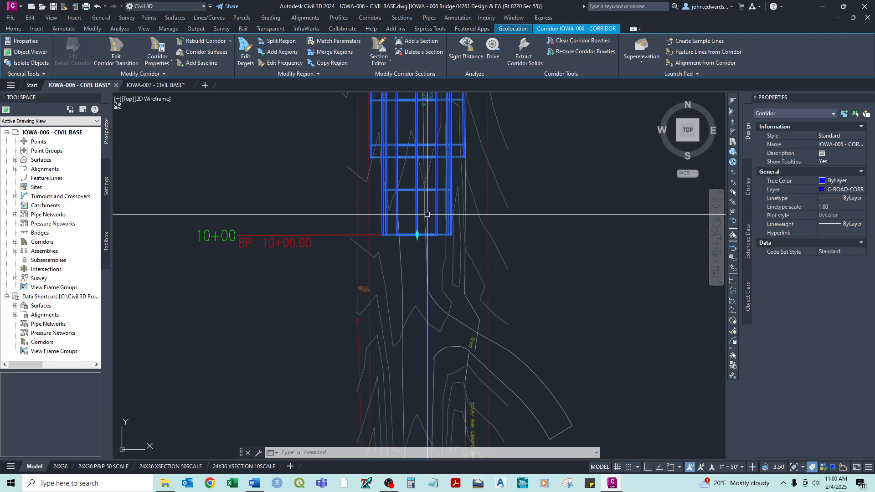
key("Escape")
Compare the finished and existing grade at the start of the profile view with the corridor near station 10+00
scroll(401, 177, "down", 10)
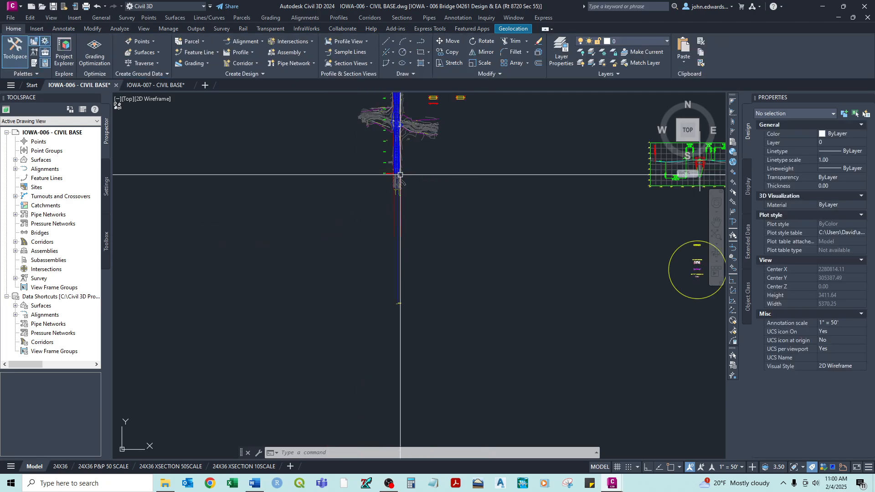
scroll(533, 180, "up", 15)
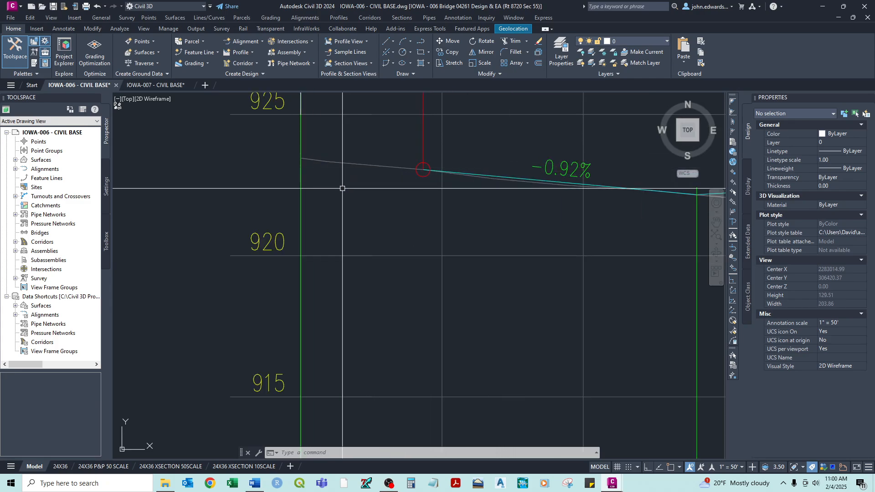
scroll(343, 189, "down", 6)
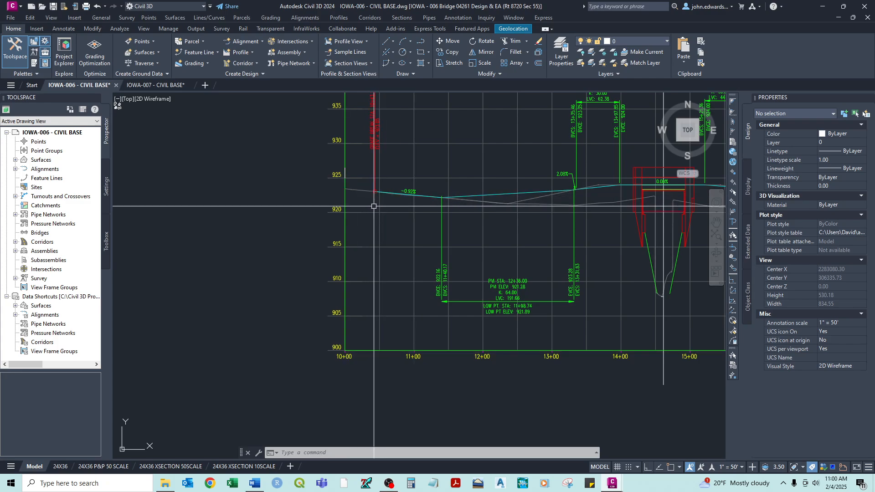
scroll(328, 199, "down", 6)
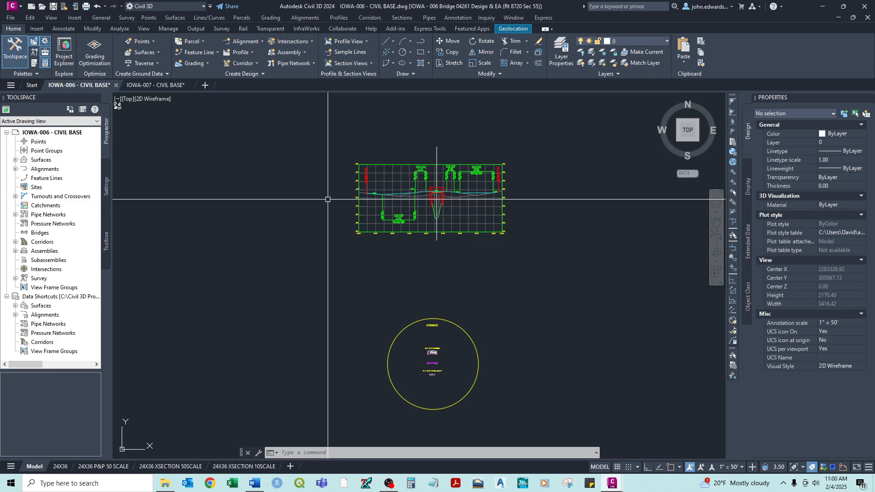
middle_click_drag(234, 227, 559, 263)
middle_click_drag(285, 221, 355, 277)
scroll(355, 292, "up", 5)
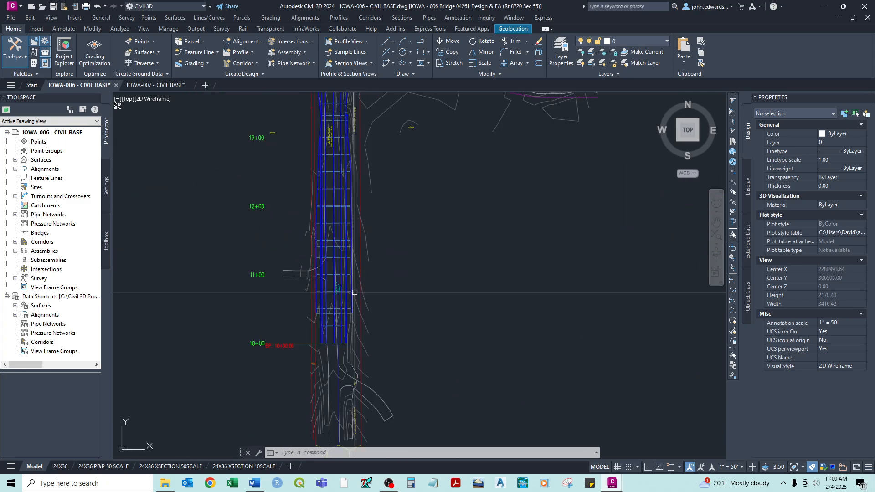
scroll(318, 334, "up", 8)
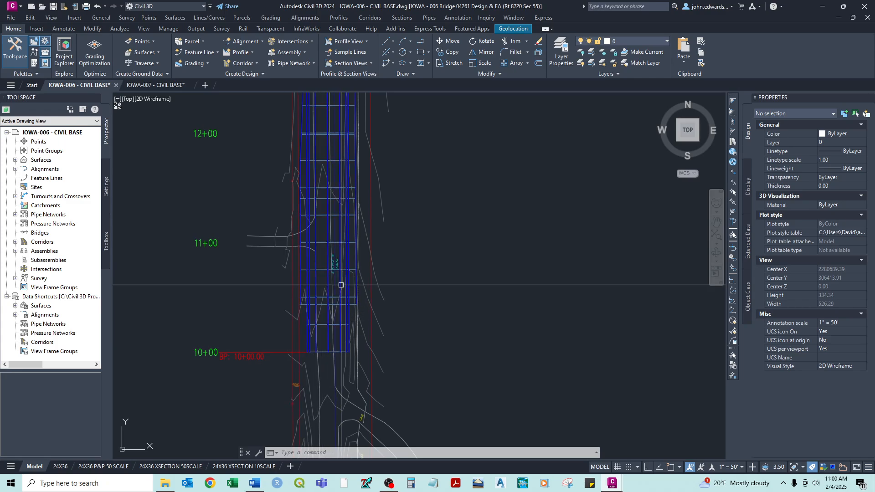
Highlight the IOWA-006 - CORRIDOR and examine its flared daylight limits at the bridge crossing between stations 14+00 and 15+00
scroll(348, 360, "down", 2)
middle_click_drag(355, 346, 377, 324)
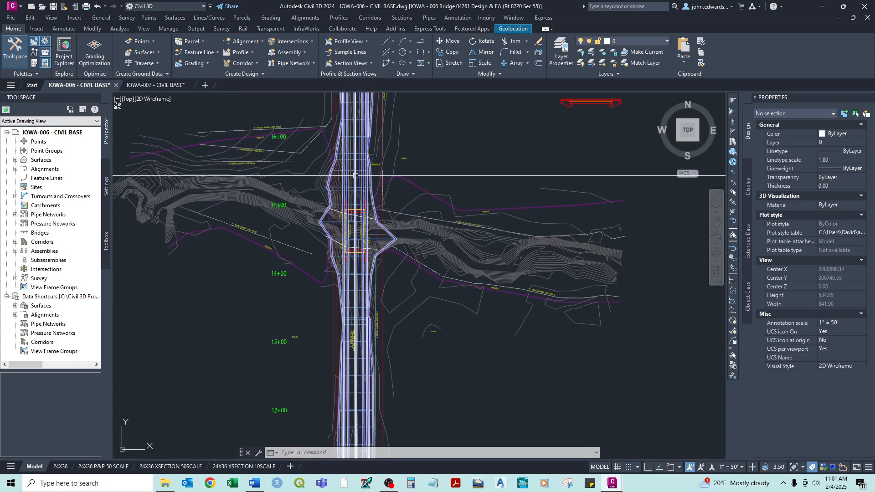
middle_click_drag(356, 175, 386, 278)
left_click(416, 240)
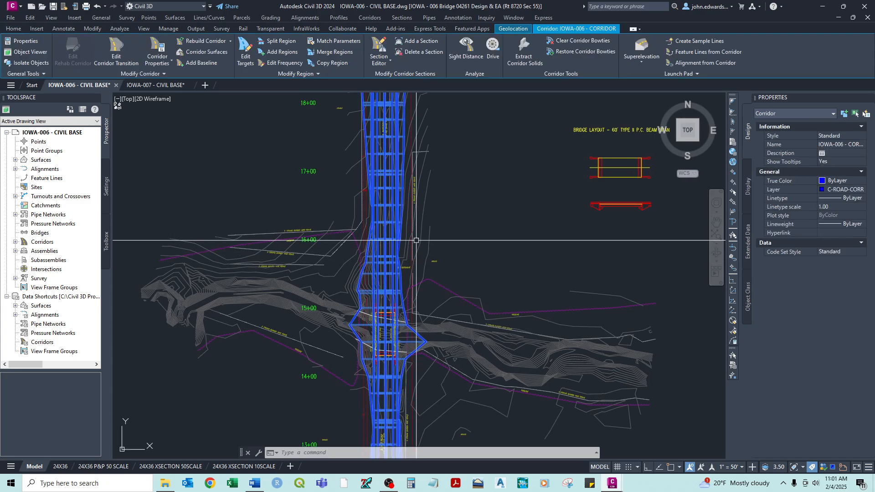
middle_click_drag(416, 240, 432, 269)
scroll(431, 269, "up", 2)
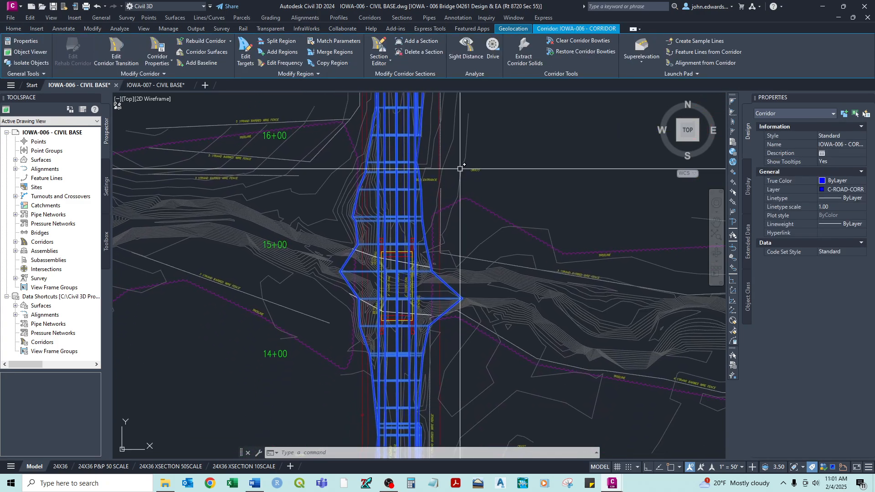
scroll(460, 169, "down", 2)
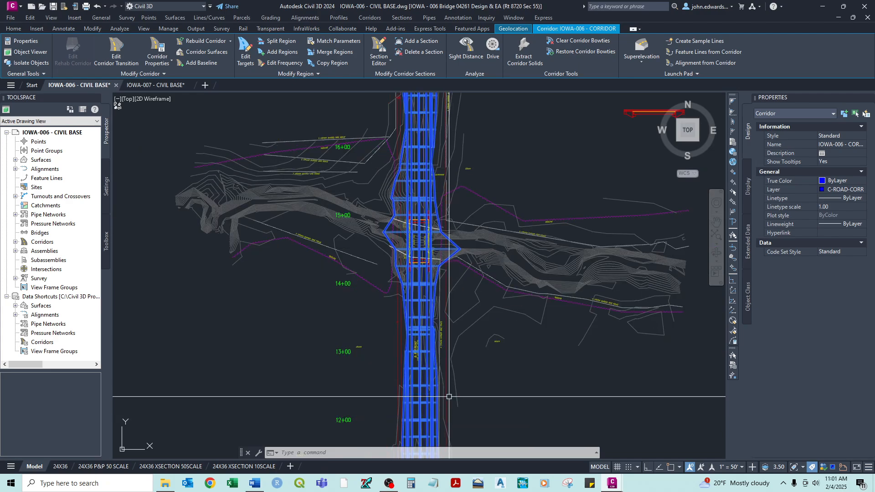
middle_click_drag(453, 167, 455, 189)
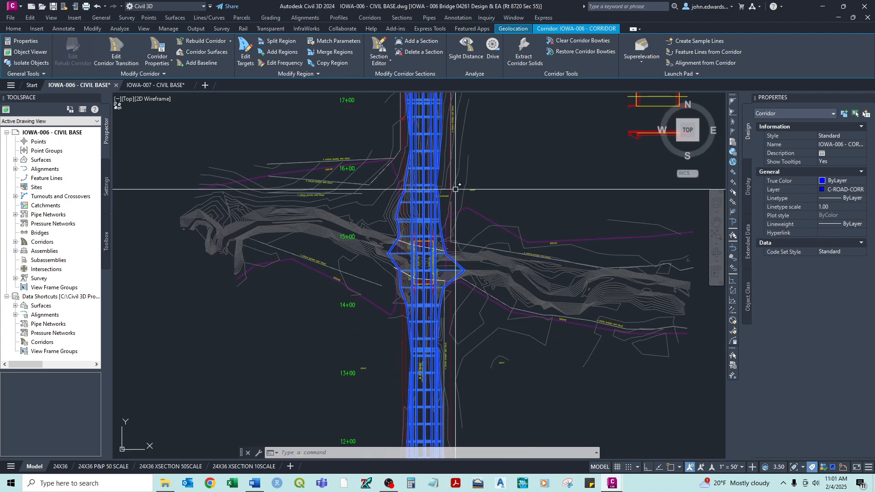
scroll(417, 251, "up", 6)
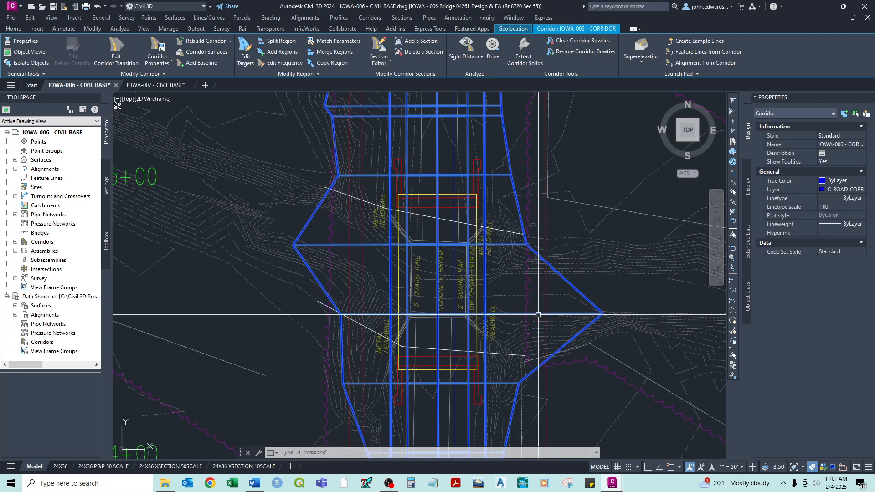
scroll(473, 280, "down", 2)
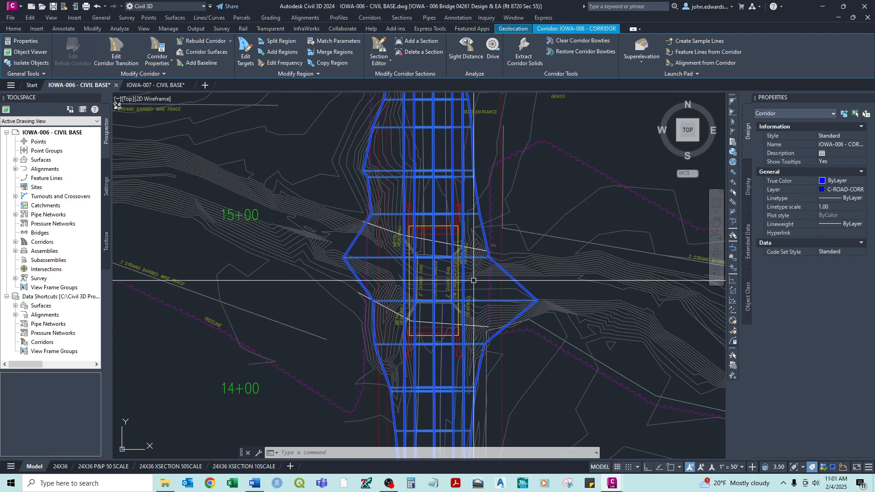
key("Escape")
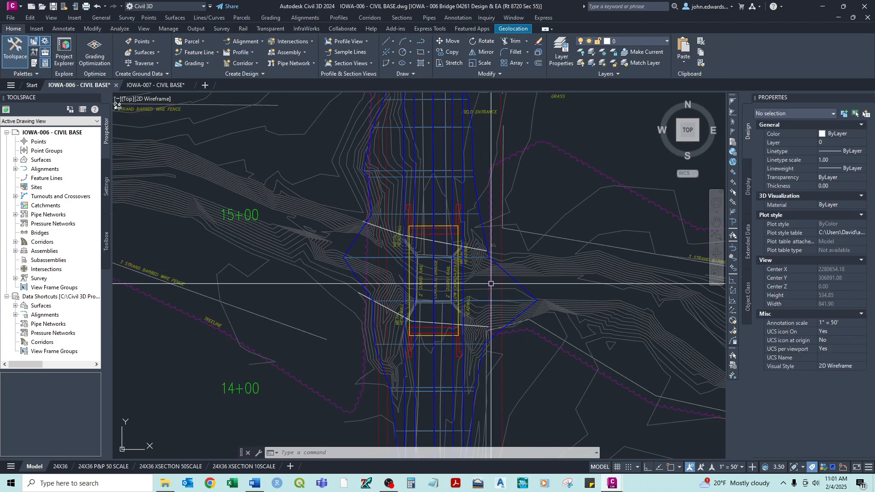
Check the corridor's edges against the existing contours north of the bridge past station 16+00 and south to station 10+00
mouse_move(518, 409)
middle_mouse_down()
mouse_move(523, 277)
mouse_move(515, 338)
middle_mouse_up()
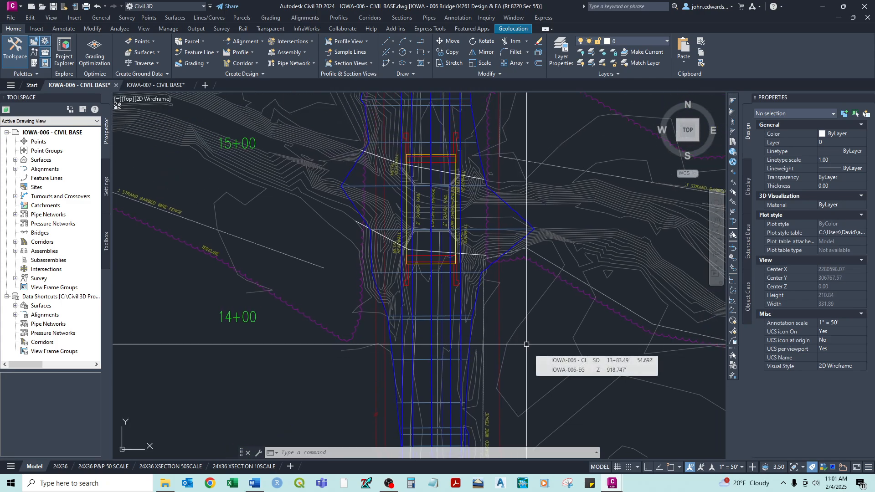
middle_click_drag(528, 345, 524, 289)
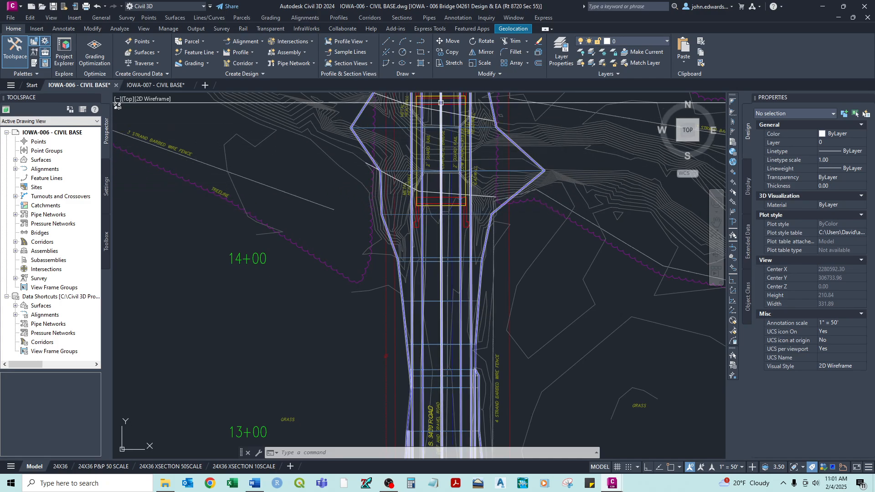
middle_click_drag(440, 105, 428, 303)
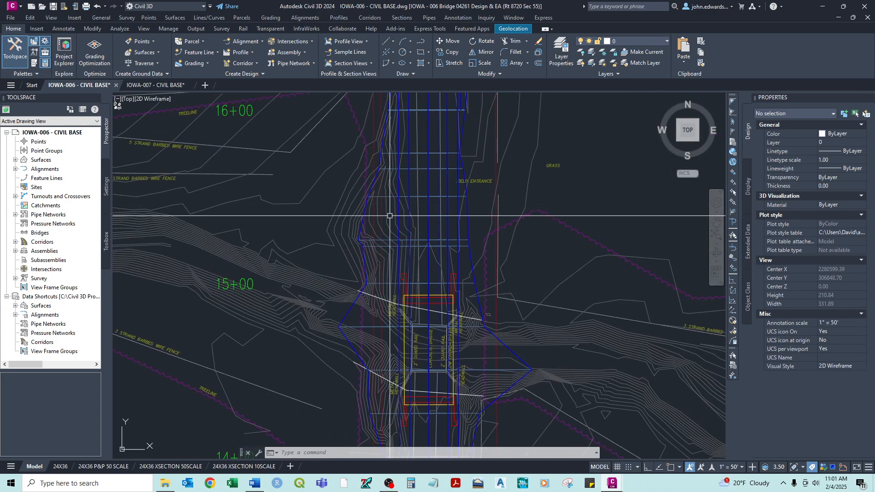
middle_click_drag(435, 175, 434, 283)
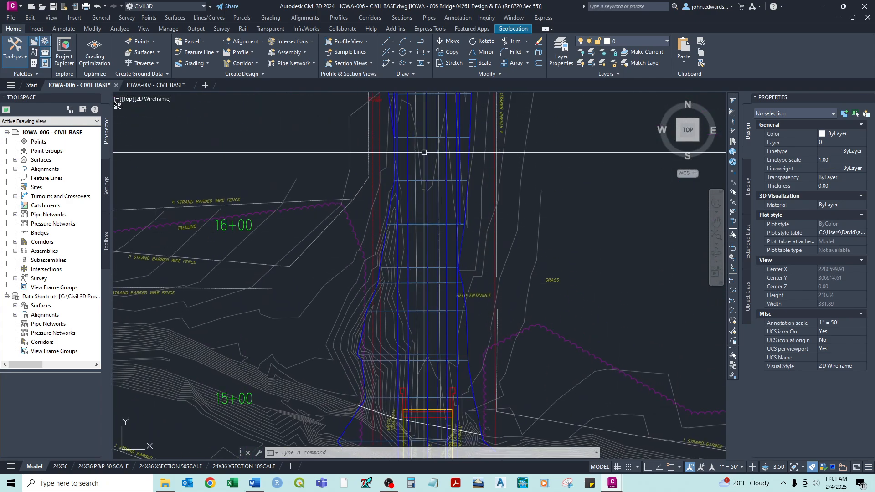
middle_click_drag(422, 133, 429, 259)
scroll(419, 319, "down", 2)
middle_click_drag(412, 365, 438, 132)
scroll(415, 144, "up", 2)
middle_click_drag(404, 181, 401, 232)
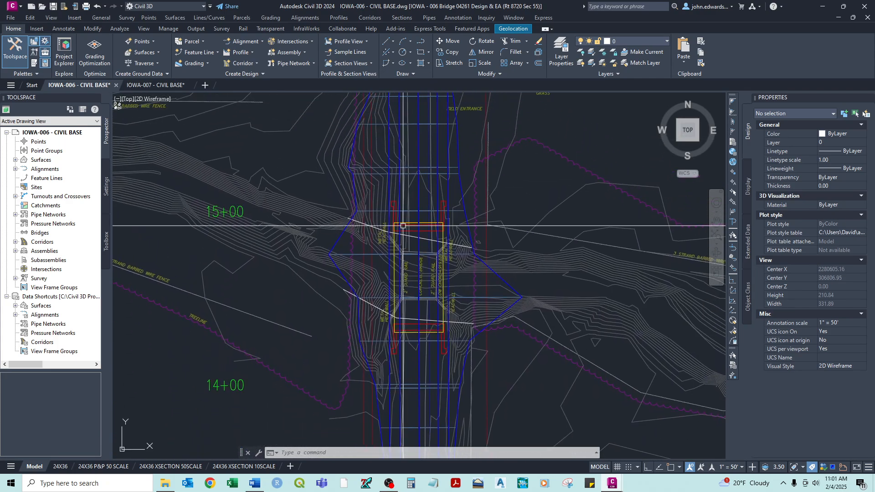
middle_click_drag(402, 359, 411, 181)
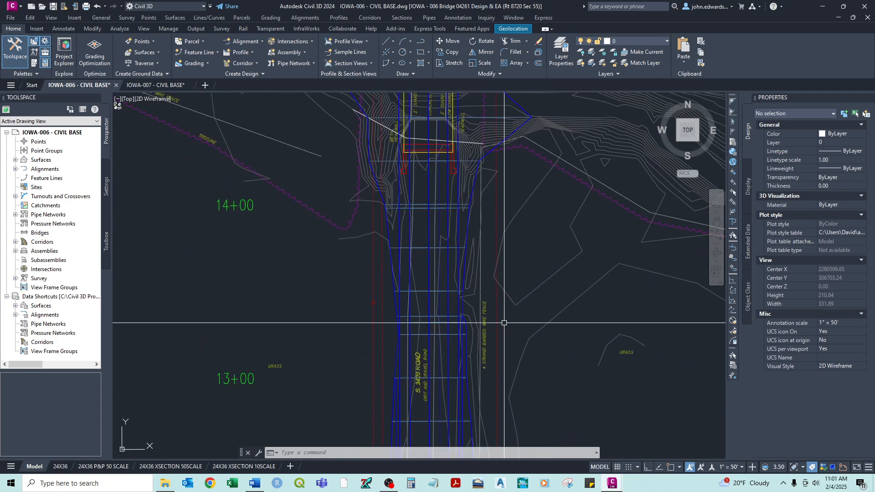
middle_click_drag(503, 322, 529, 182)
scroll(527, 183, "down", 2)
middle_click_drag(537, 283, 504, 138)
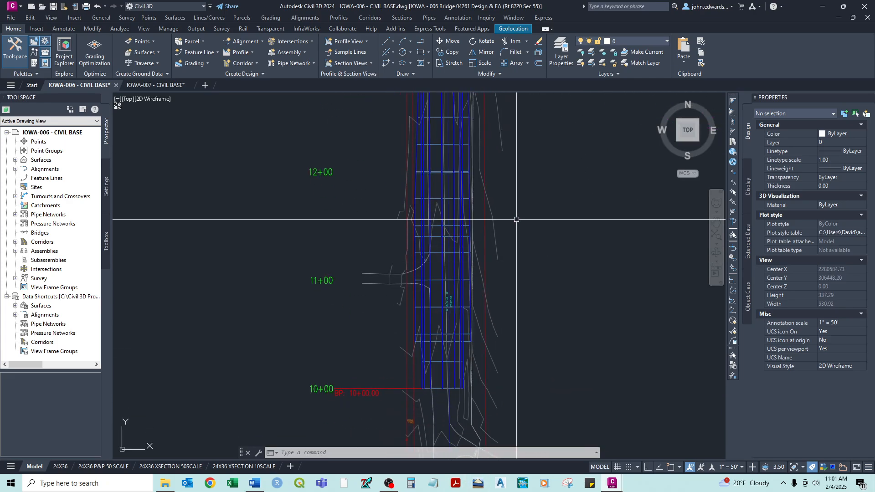
Activate the command line for a new command with the full corridor in view
scroll(517, 219, "down", 4)
scroll(527, 195, "down", 2)
mouse_move(527, 195)
middle_mouse_down()
mouse_move(474, 316)
mouse_move(391, 307)
middle_mouse_up()
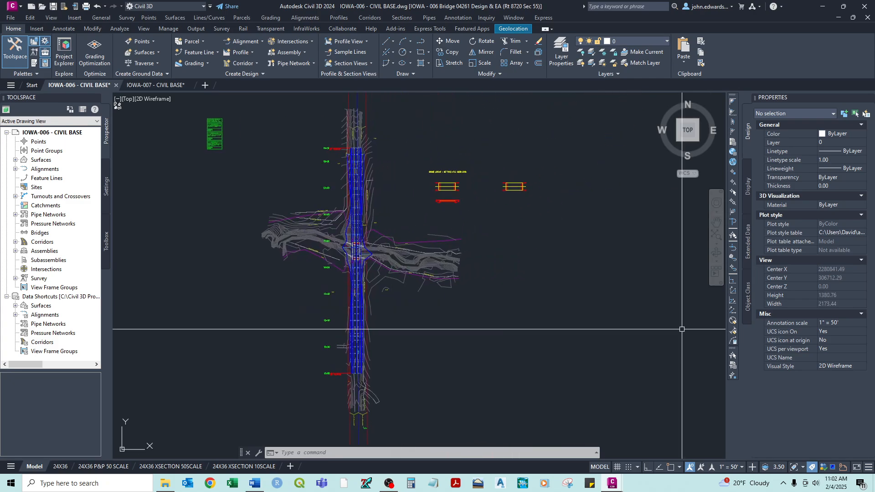
left_click(280, 453)
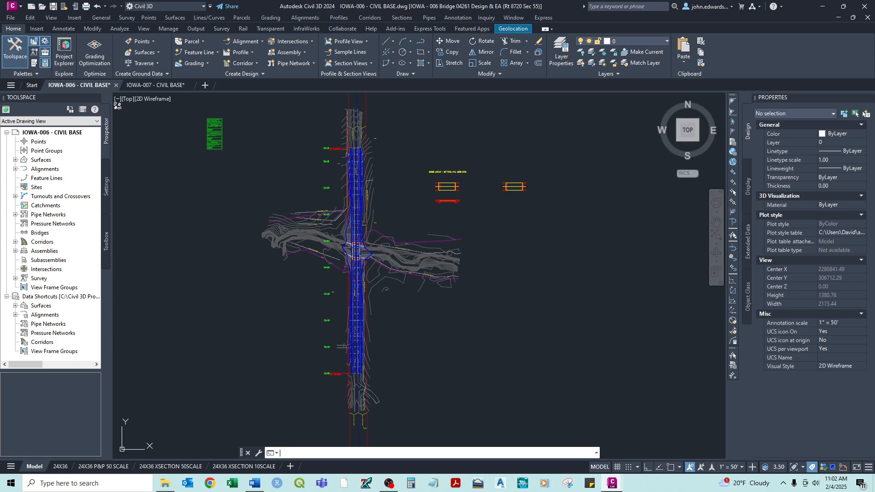